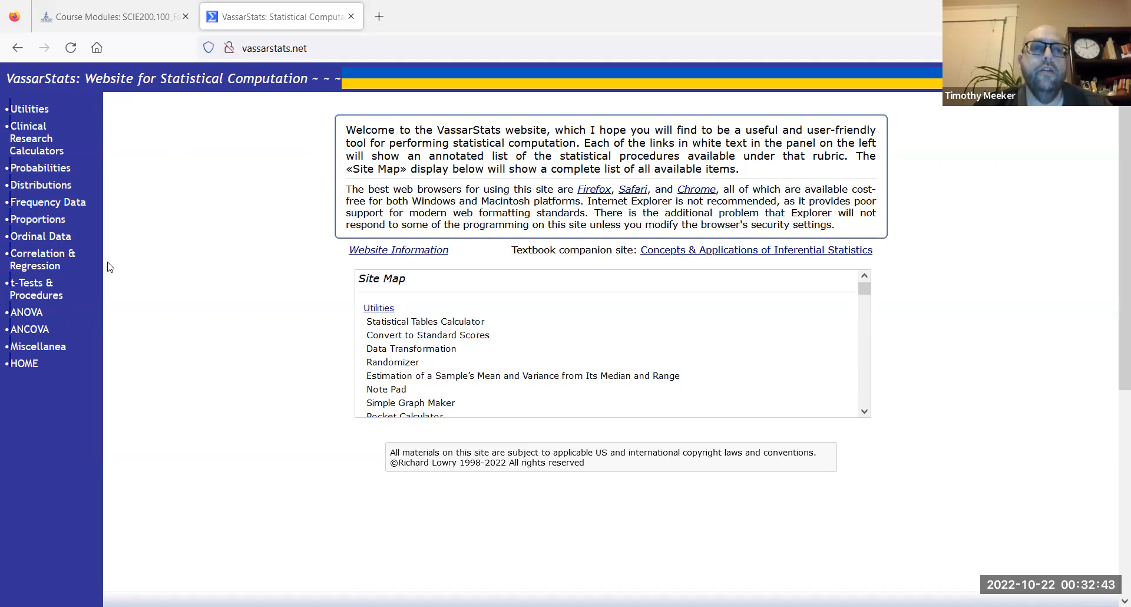
# Open the calculator for the significance of an observed value of r from the Correlation & Regression section.
pyautogui.click(42, 261)
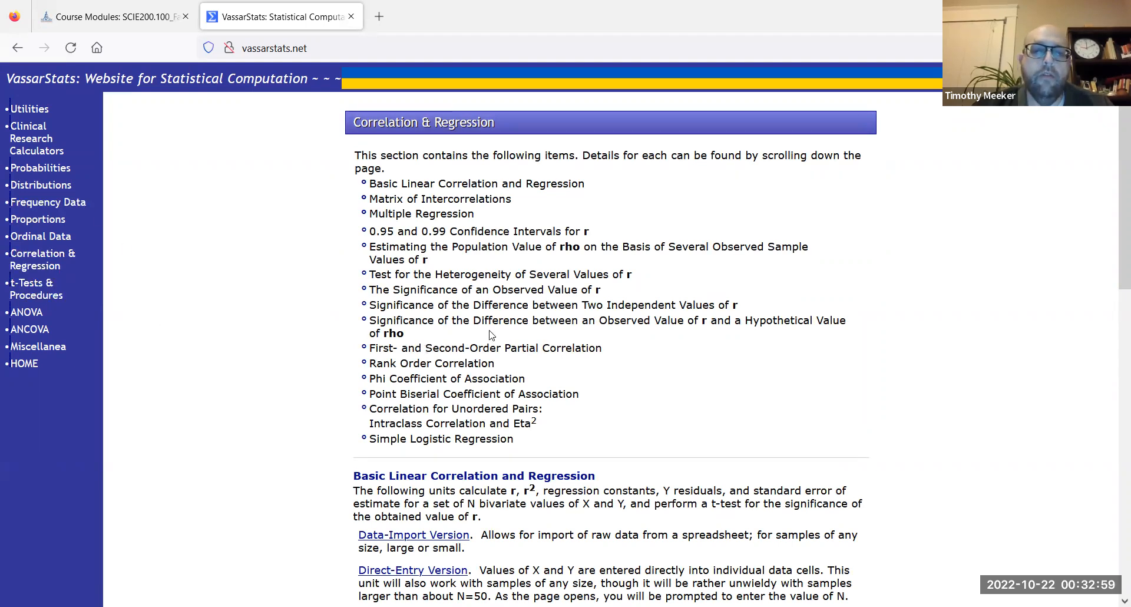
pyautogui.scroll(-2, 490, 334)
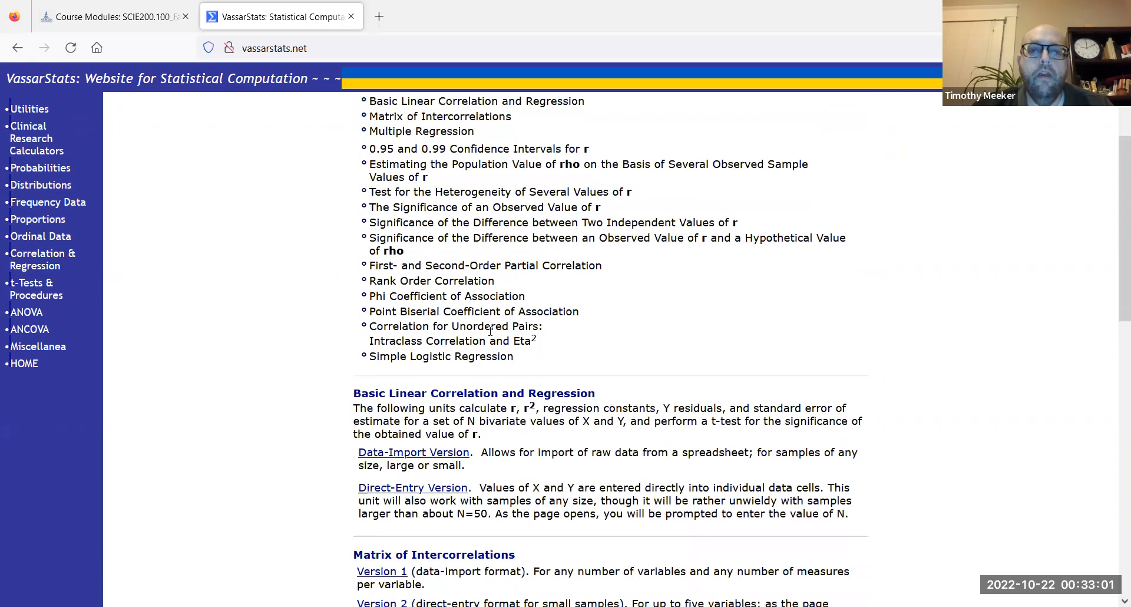
pyautogui.scroll(-3, 489, 331)
pyautogui.scroll(5, 490, 335)
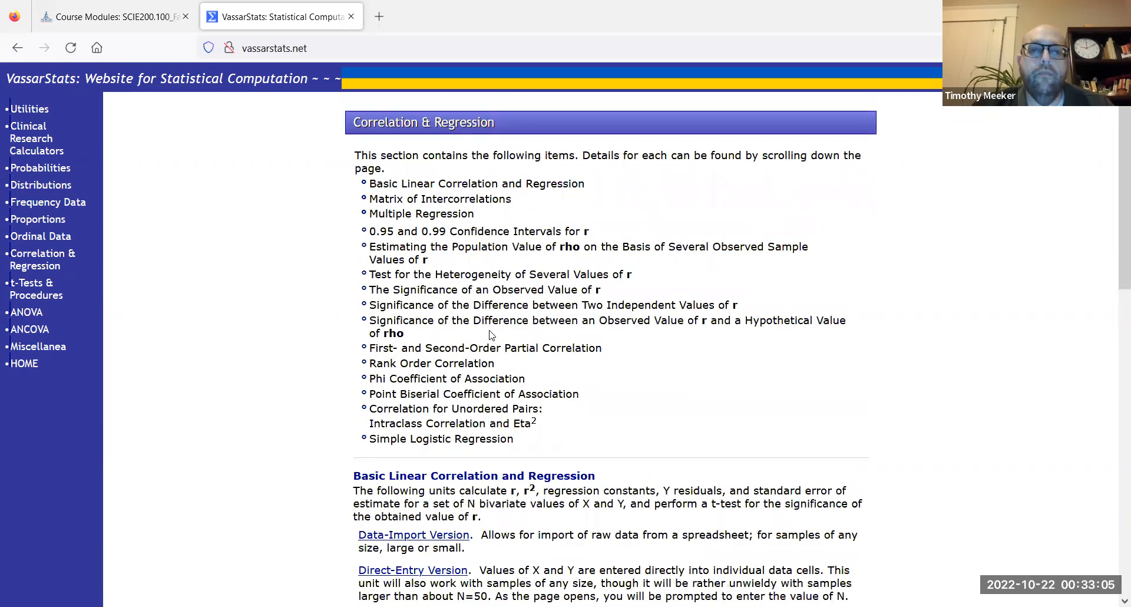
pyautogui.click(26, 273)
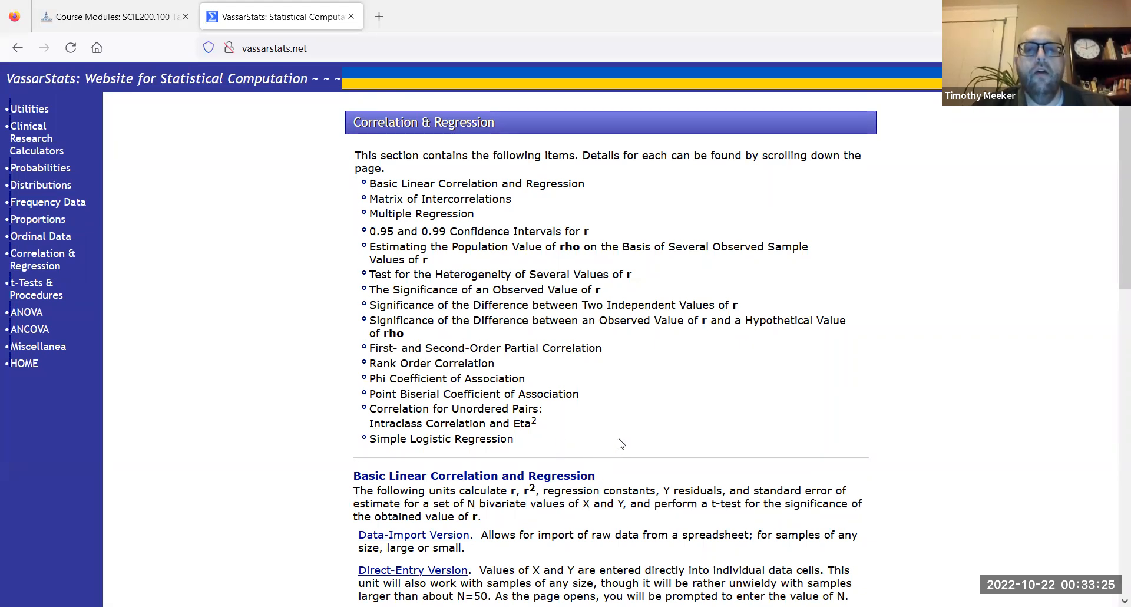
pyautogui.scroll(-6, 620, 443)
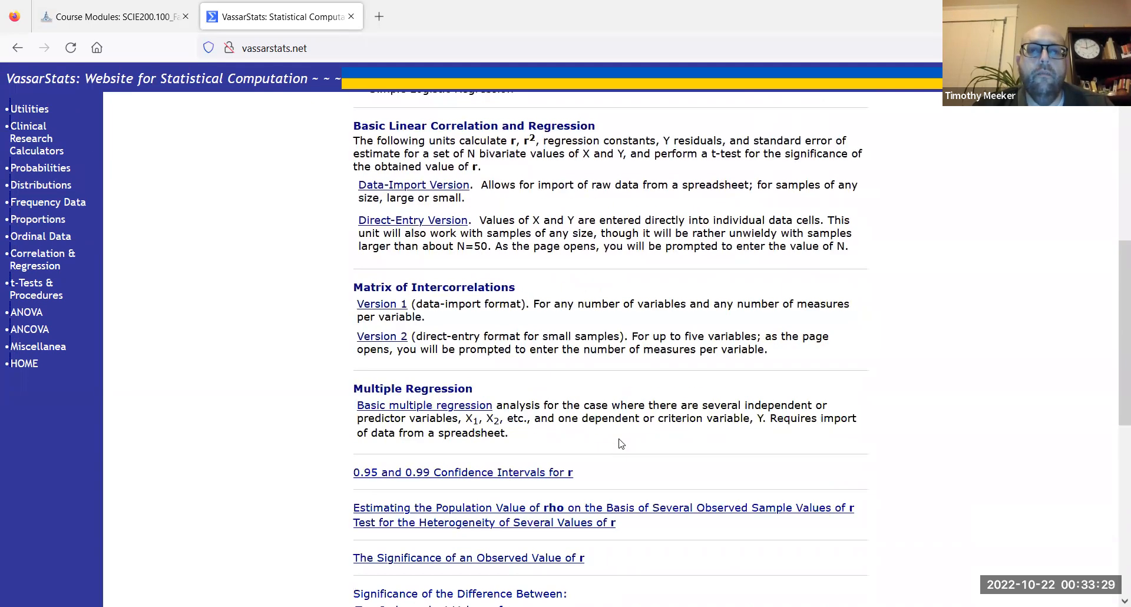
pyautogui.scroll(-3, 620, 443)
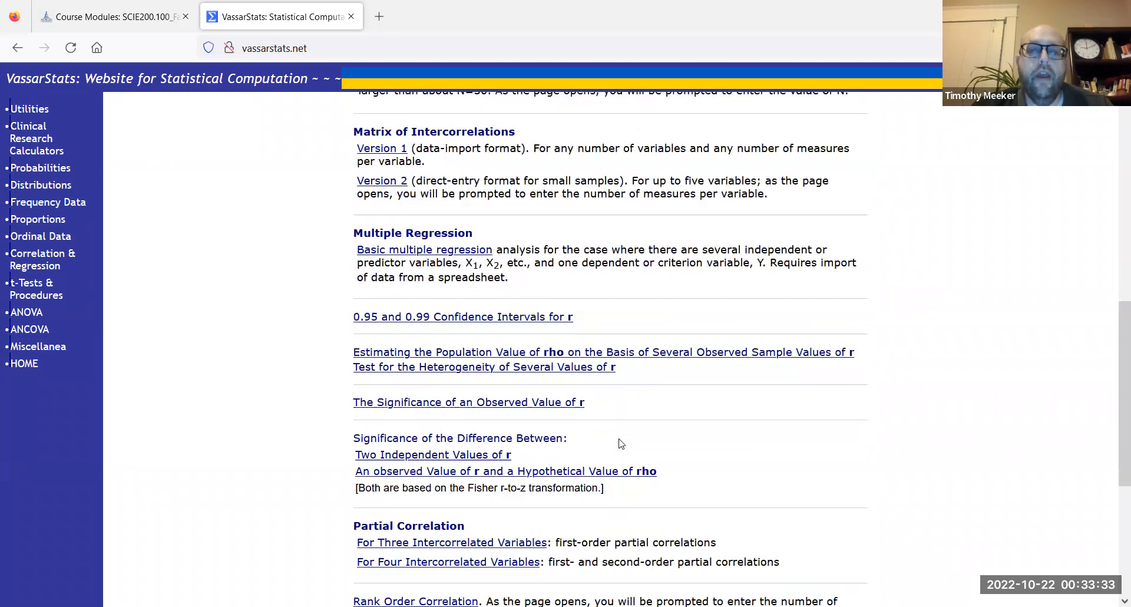
pyautogui.click(547, 405)
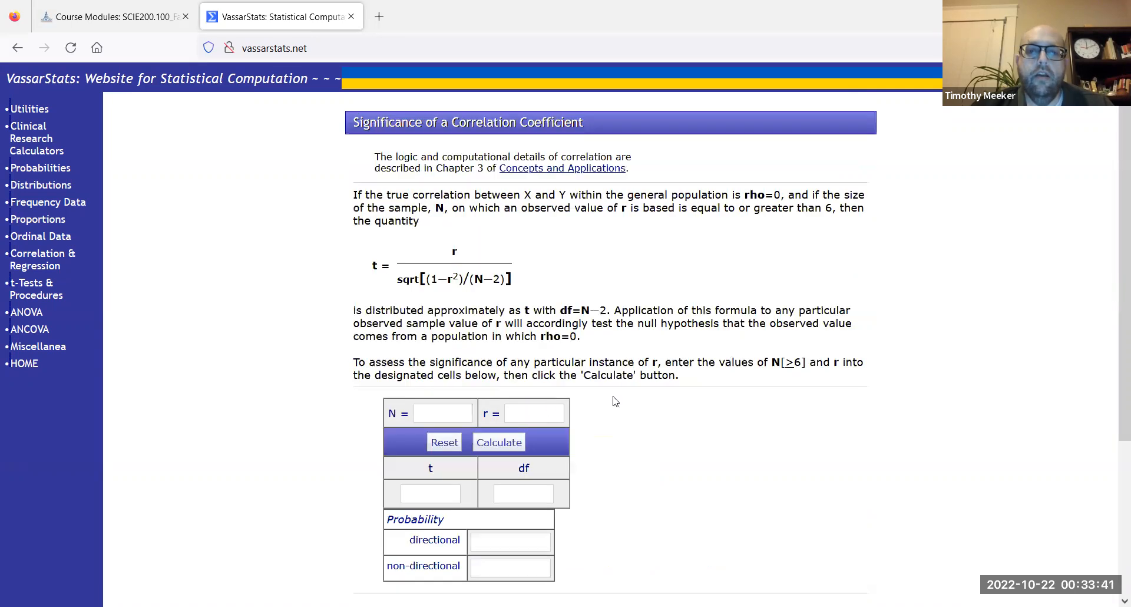
pyautogui.scroll(-1, 646, 415)
pyautogui.scroll(1, 645, 415)
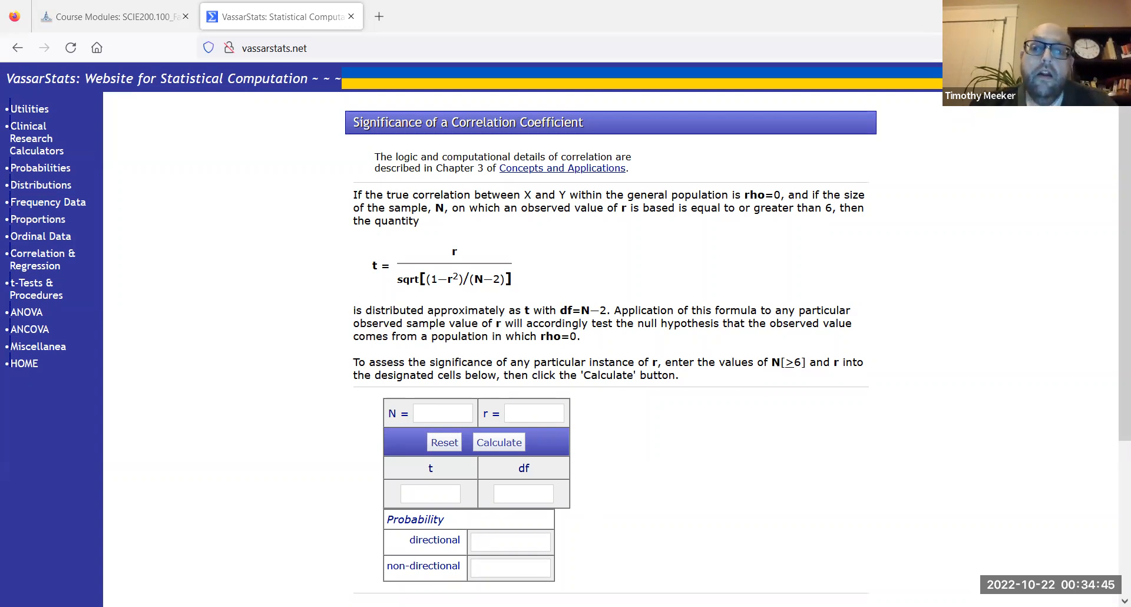
# Switch to the Excel dataset workbook and count the subject IDs in A2:A23.
pyautogui.hotkey('alt', 'Tab')
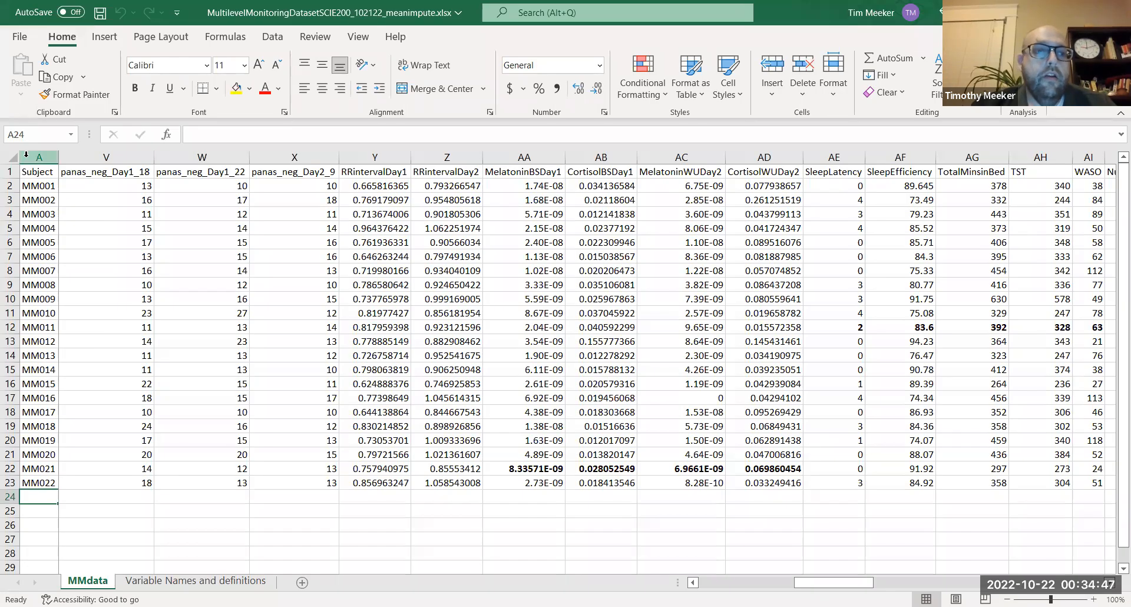
pyautogui.moveTo(27, 185); pyautogui.dragTo(18, 488)
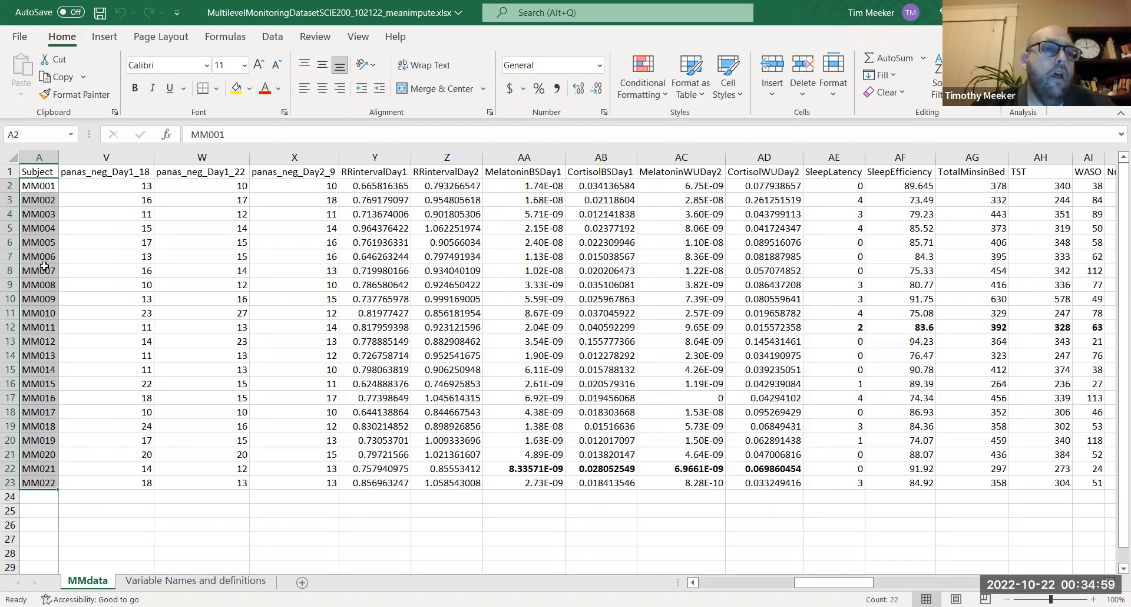
pyautogui.click(303, 502)
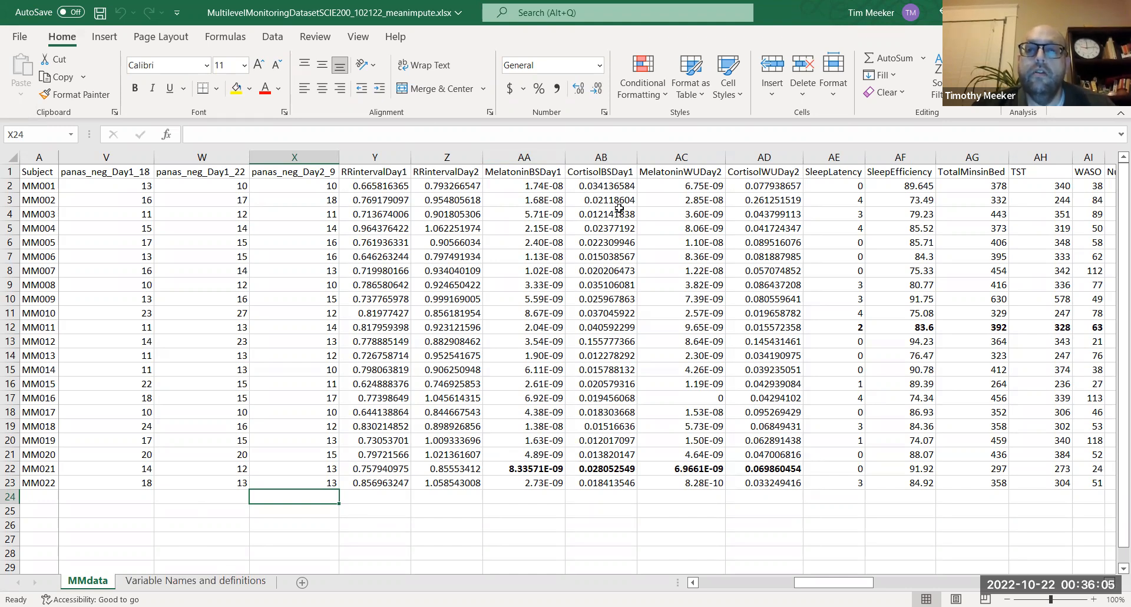
# Insert a blank column before CortisolBSDay1 and move the MelatoninWUDay2 column into it, beside MelatoninBSDay1.
pyautogui.rightClick(604, 157)
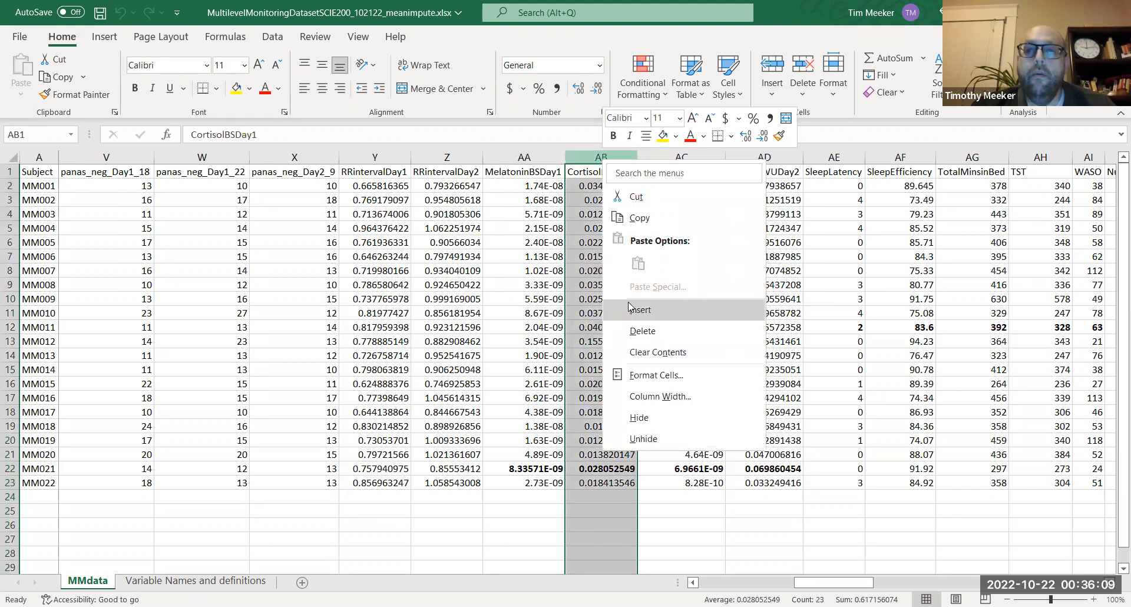
pyautogui.click(639, 309)
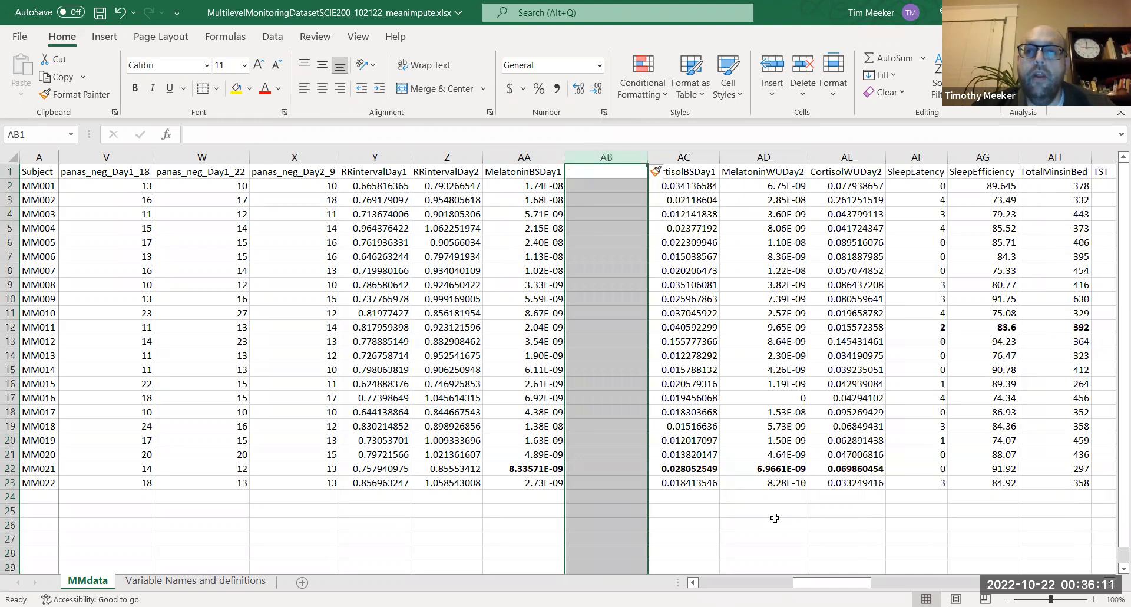
pyautogui.click(789, 154)
pyautogui.hotkey('ctrl', 'x')
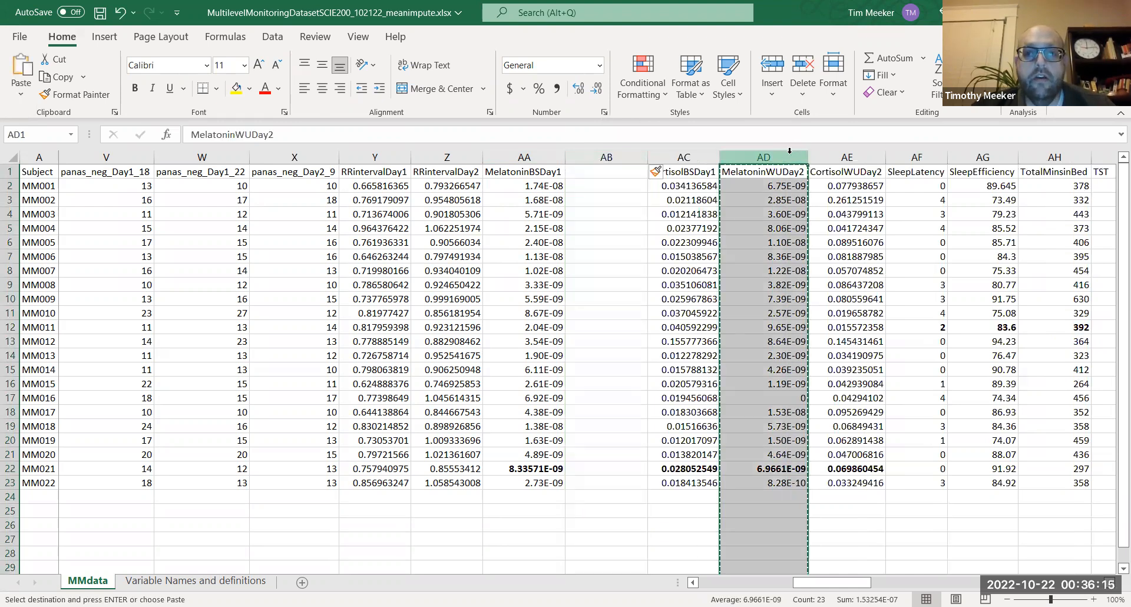
pyautogui.click(619, 173)
pyautogui.hotkey('ctrl', 'v')
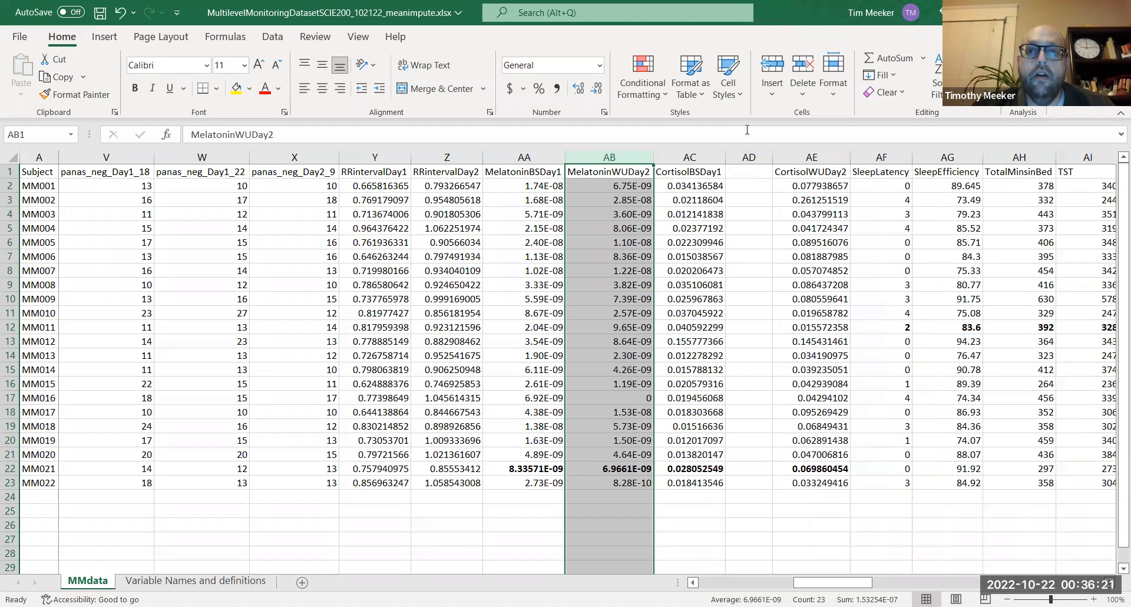
pyautogui.click(508, 172)
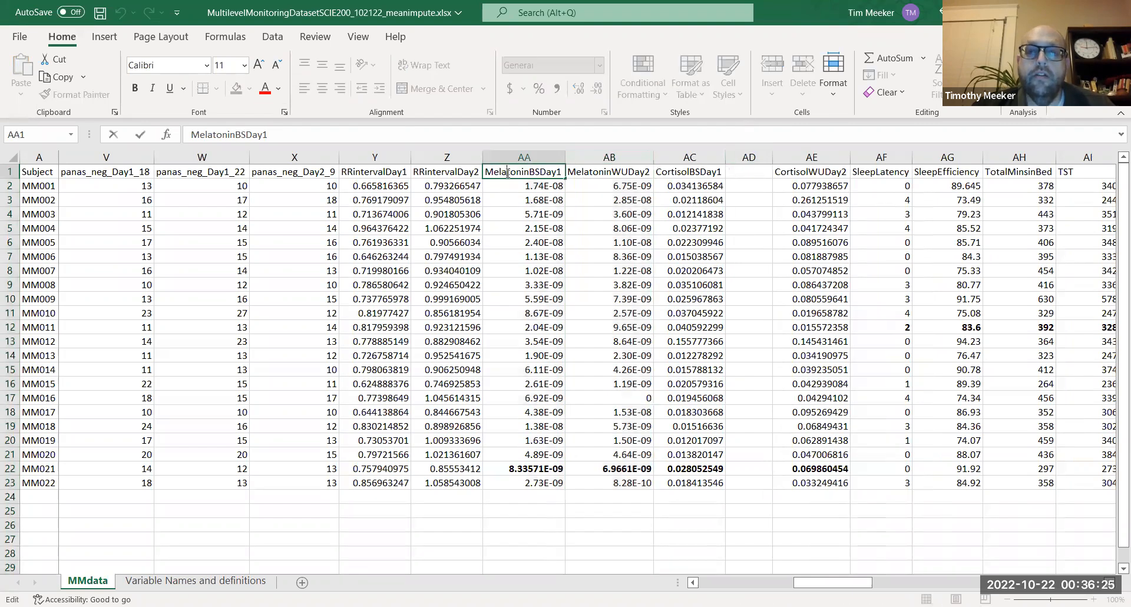
pyautogui.click(585, 270)
pyautogui.moveTo(531, 172); pyautogui.dragTo(574, 483)
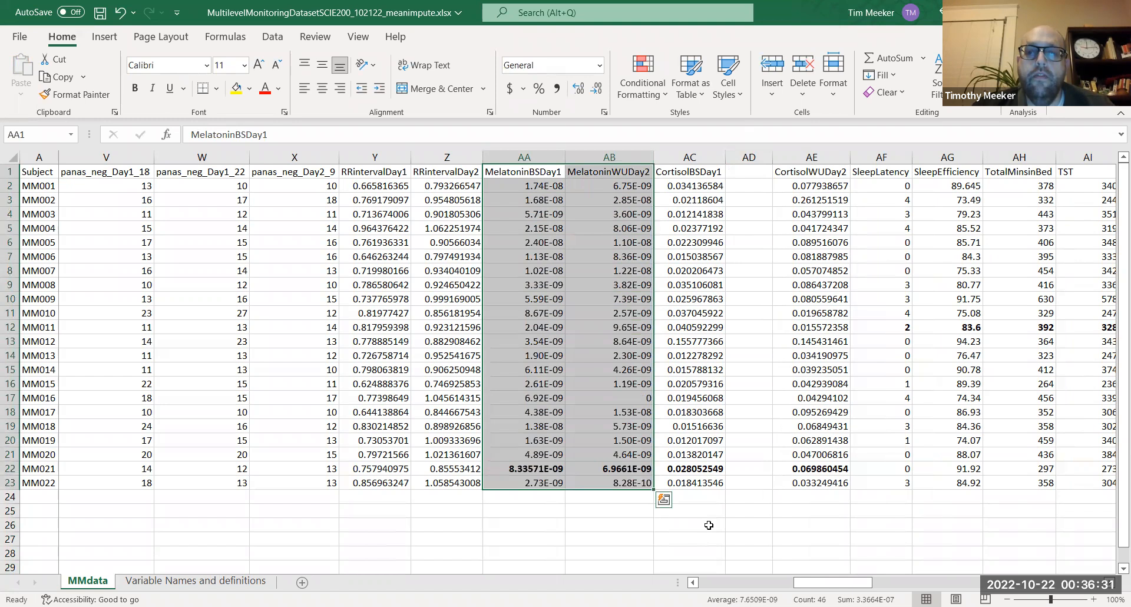
pyautogui.click(709, 525)
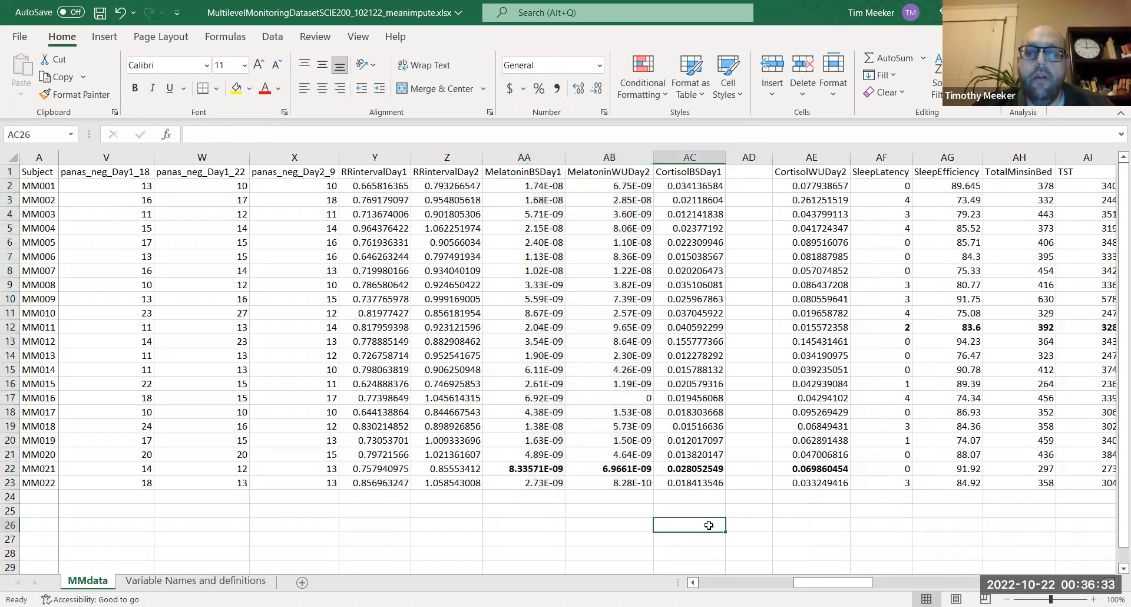
# Delete the empty column AD between CortisolBSDay1 and CortisolWUDay2.
pyautogui.rightClick(760, 162)
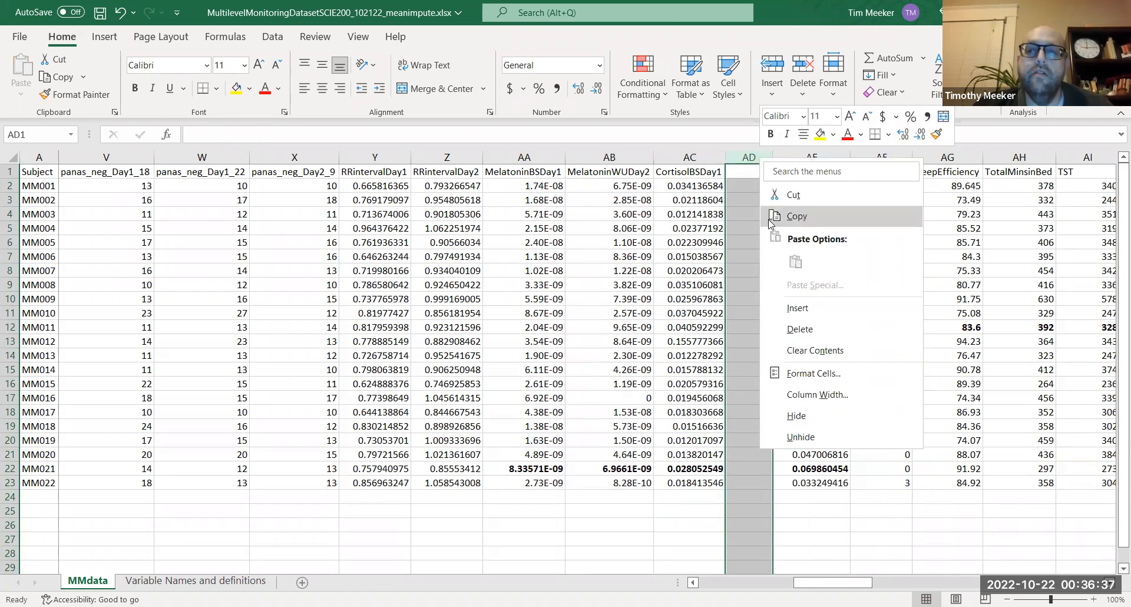
pyautogui.click(789, 328)
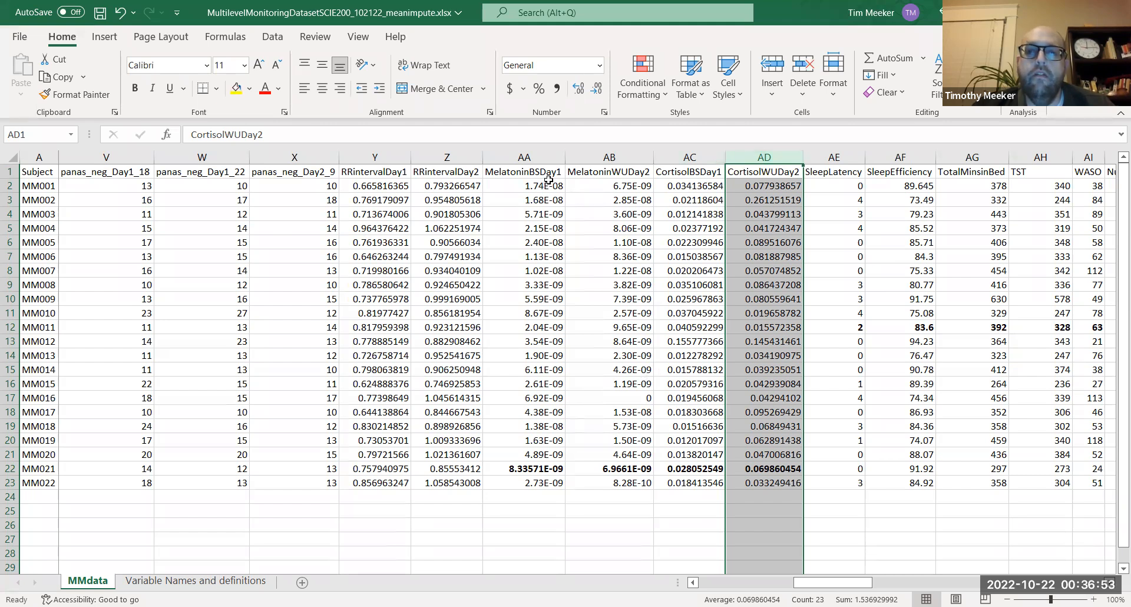
# Insert the recommended scatter chart for the melatonin values in AA2:AB23, leaving out the header row.
pyautogui.moveTo(544, 185); pyautogui.dragTo(582, 484)
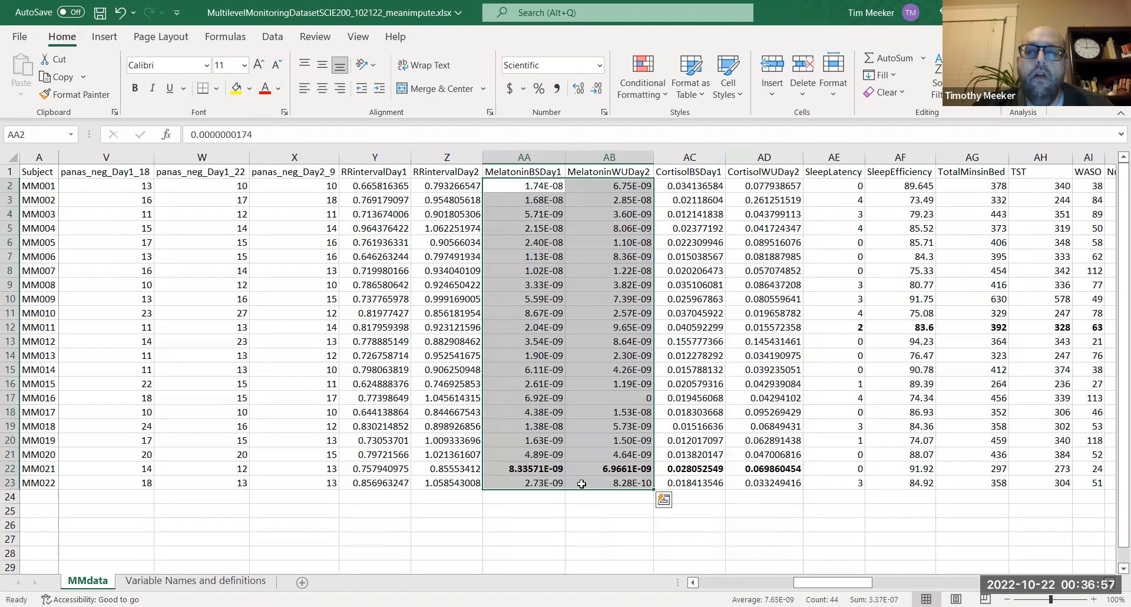
pyautogui.click(506, 508)
pyautogui.moveTo(532, 184); pyautogui.dragTo(608, 480)
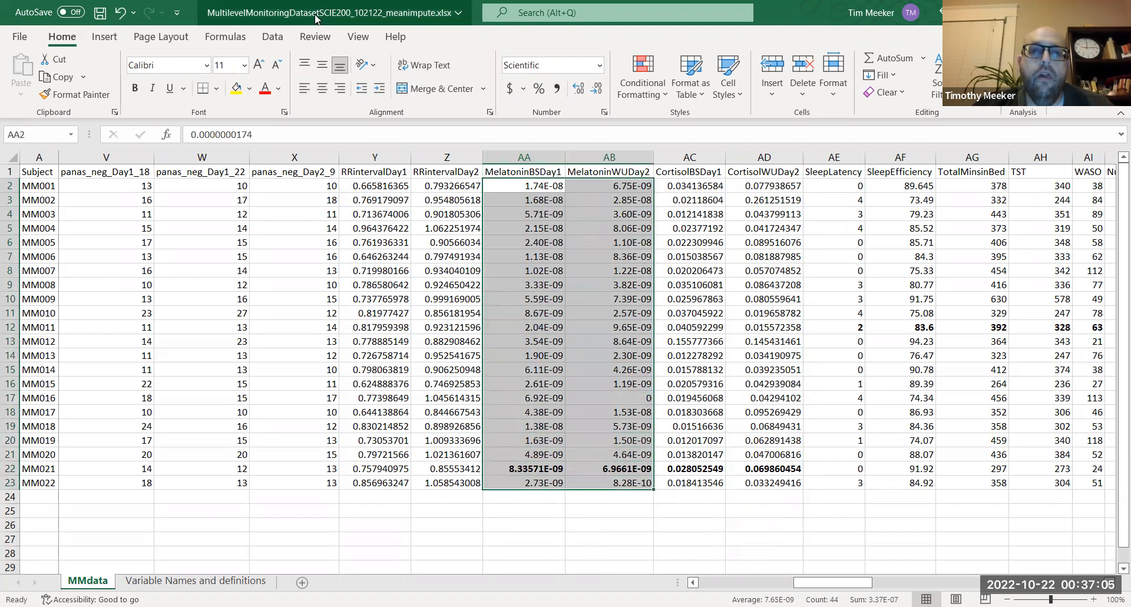
pyautogui.click(104, 39)
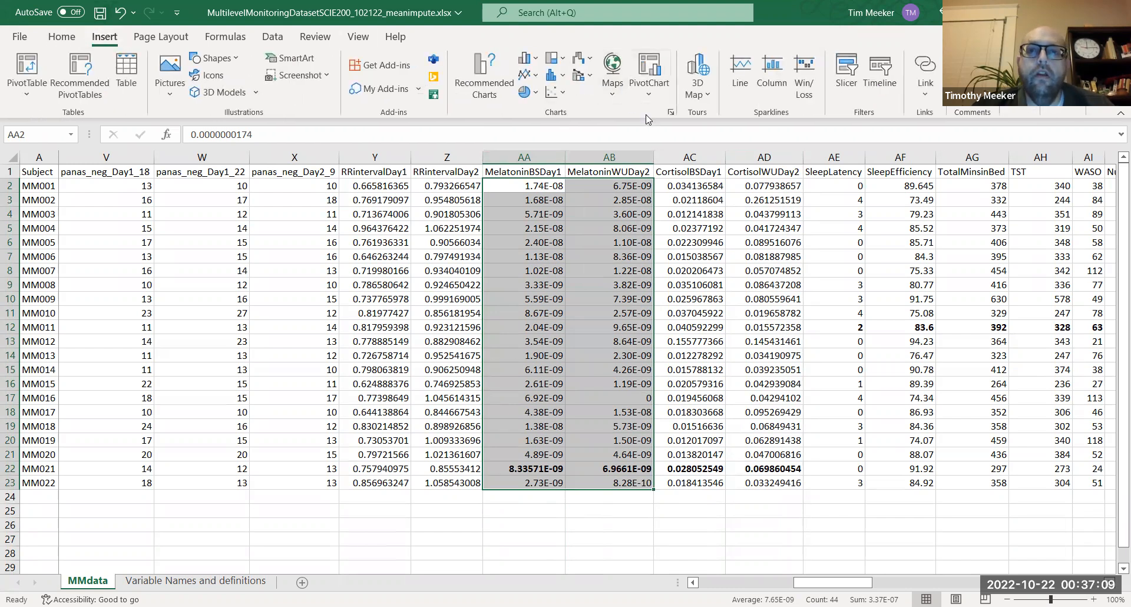
pyautogui.click(670, 114)
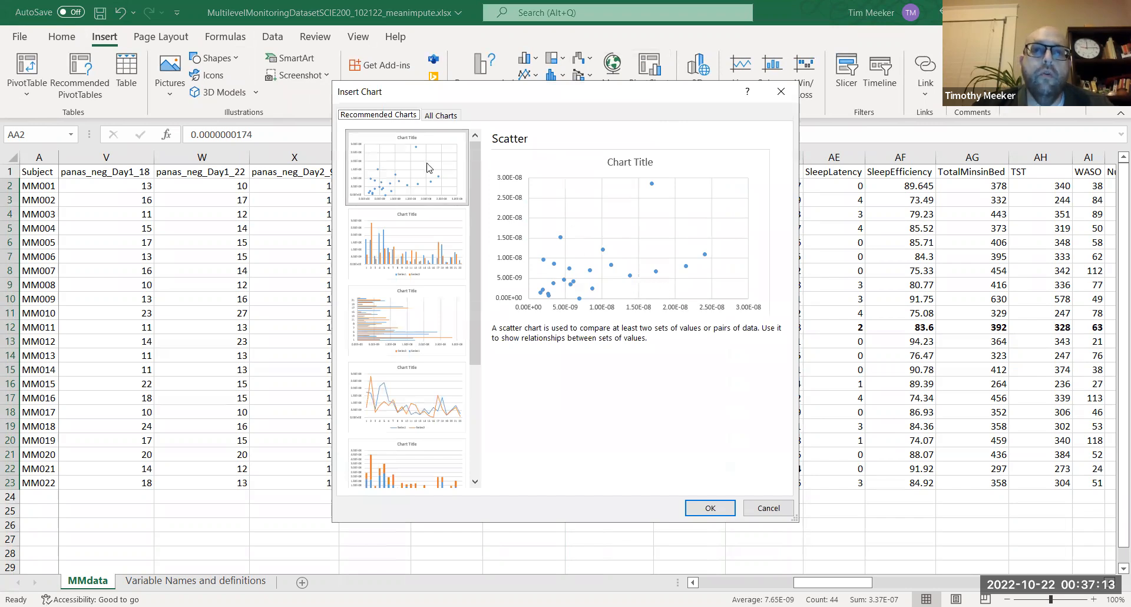
pyautogui.click(710, 508)
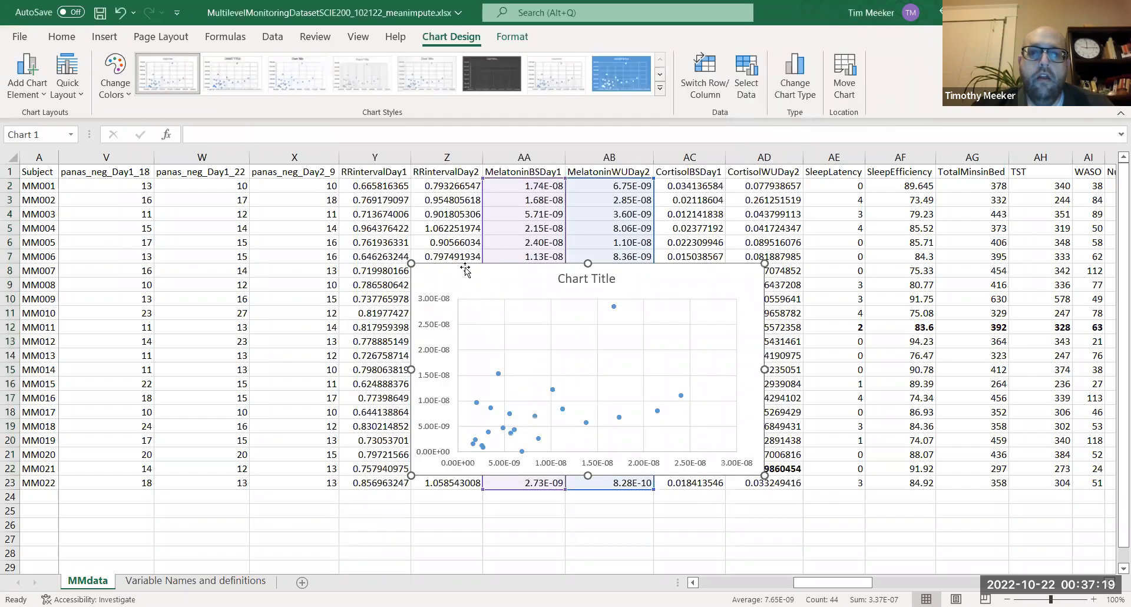
# Move the scatter chart to the empty area below the data rows and delete its chart title.
pyautogui.moveTo(464, 268); pyautogui.dragTo(232, 333)
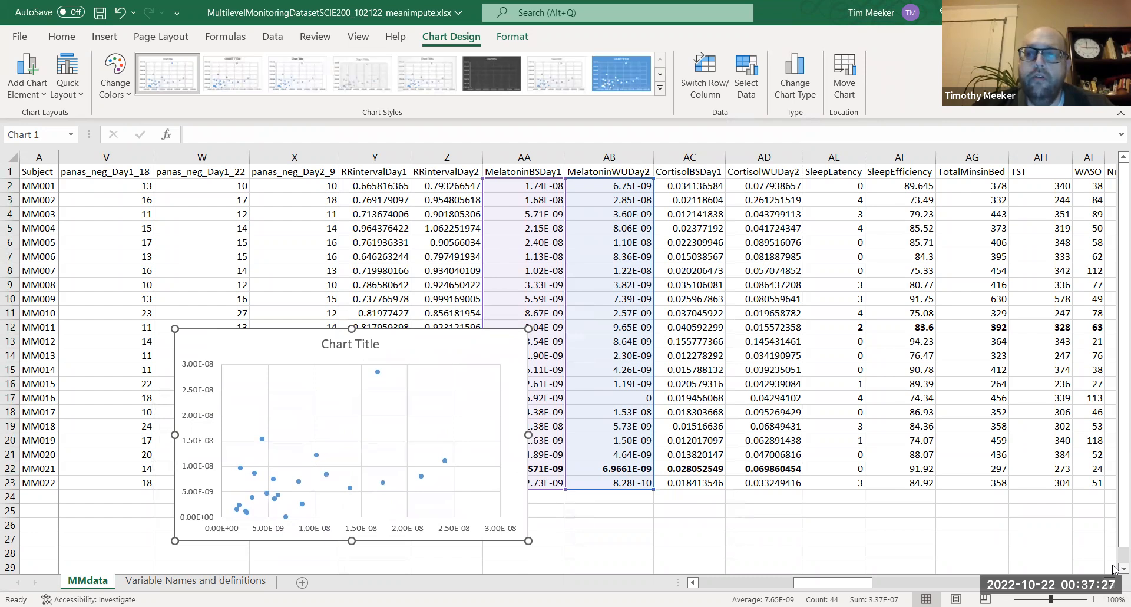
pyautogui.scroll(-3, 1113, 568)
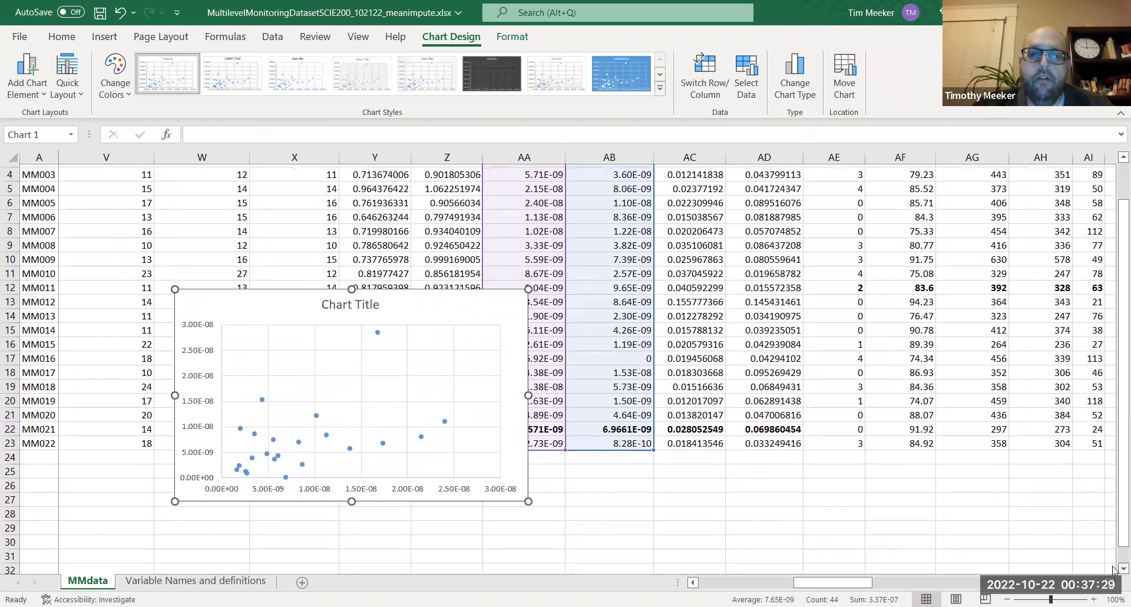
pyautogui.scroll(-1, 1113, 568)
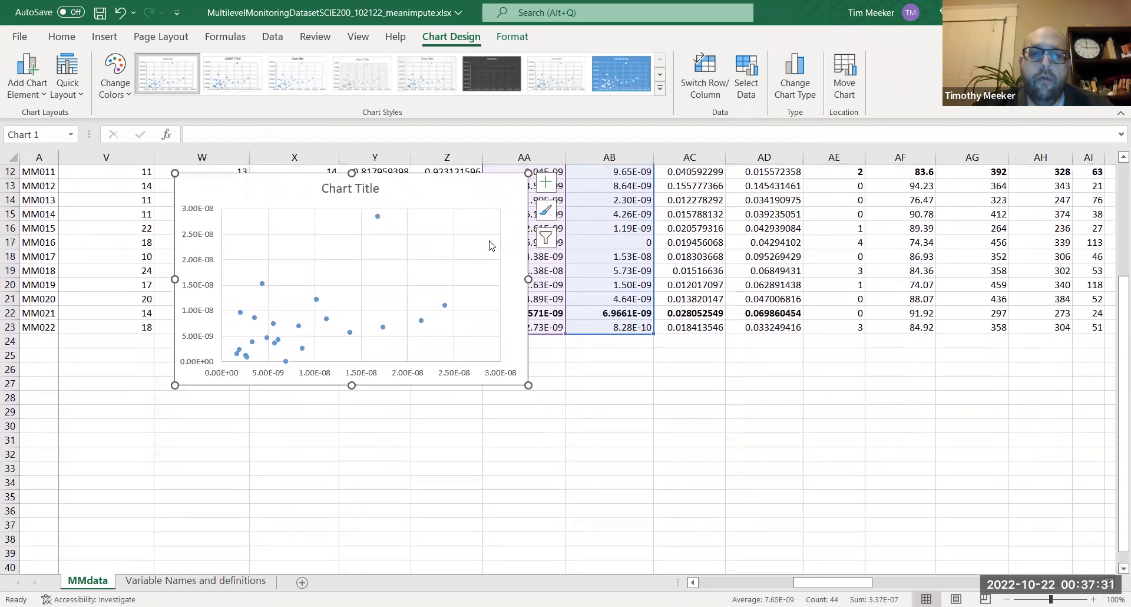
pyautogui.moveTo(310, 178); pyautogui.dragTo(459, 371)
pyautogui.click(458, 368)
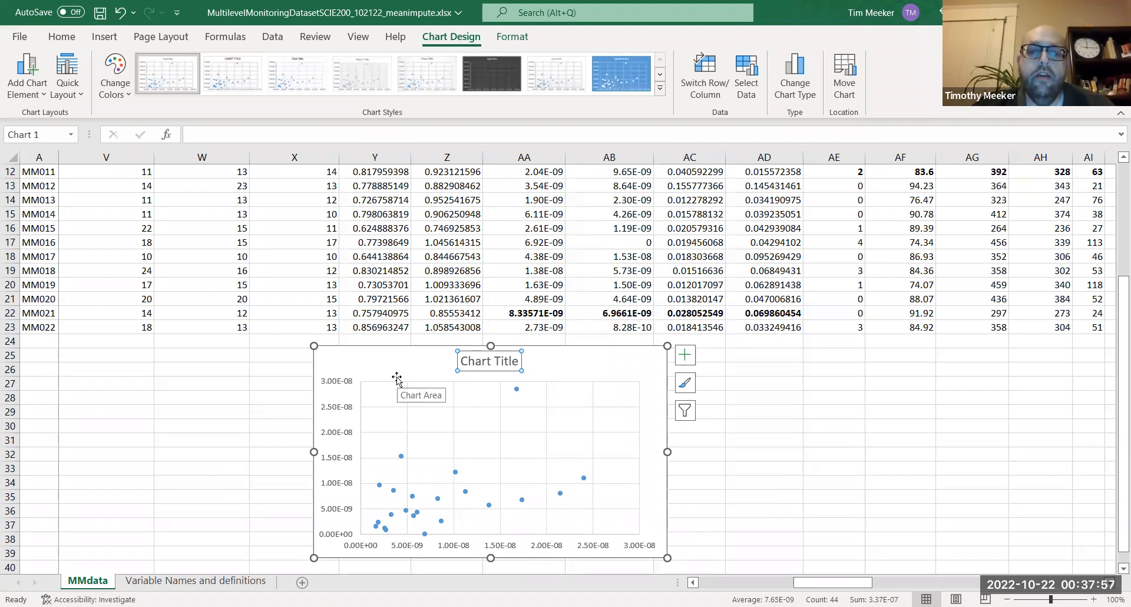
pyautogui.press('Delete')
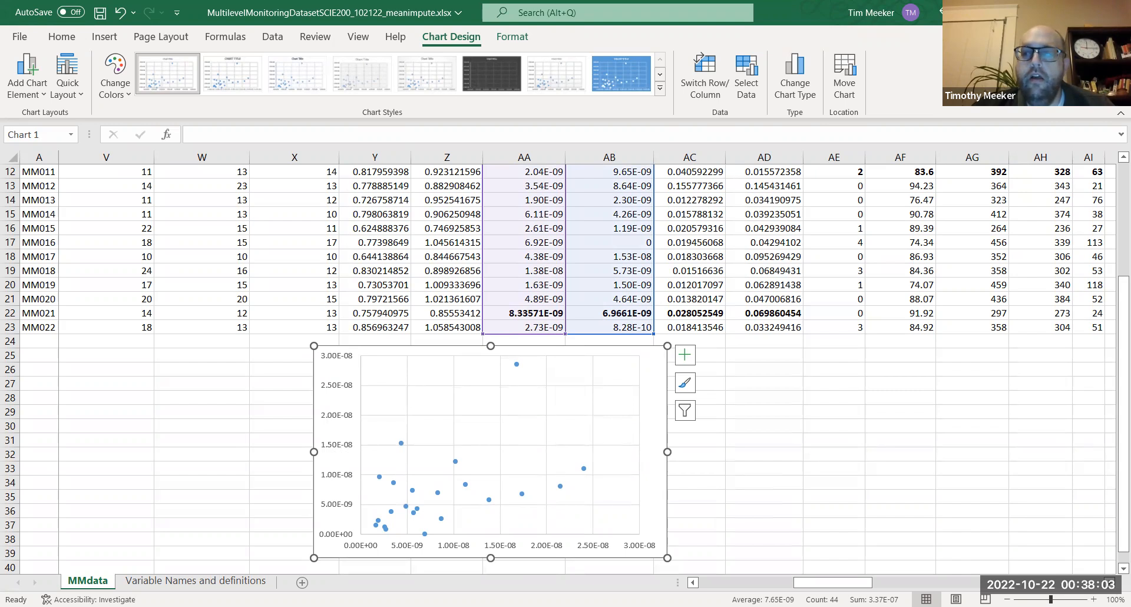
# Examine the scatter chart's data points and their coordinates against the MelatoninBSDay1 and MelatoninWUDay2 values.
pyautogui.scroll(-2, 1114, 571)
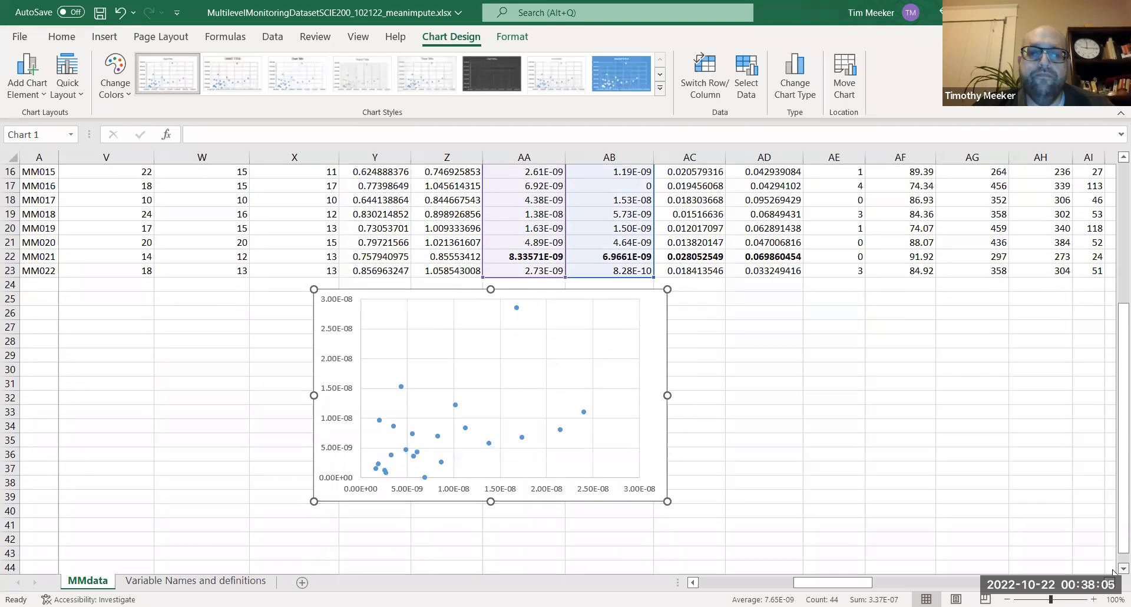
pyautogui.moveTo(437, 445)
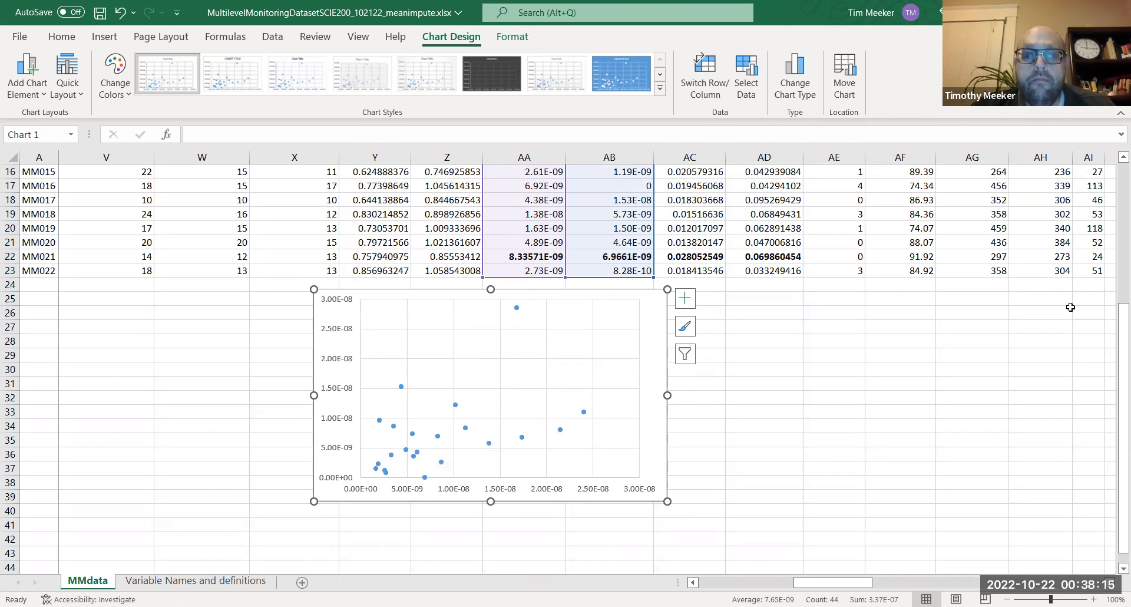
pyautogui.click(584, 413)
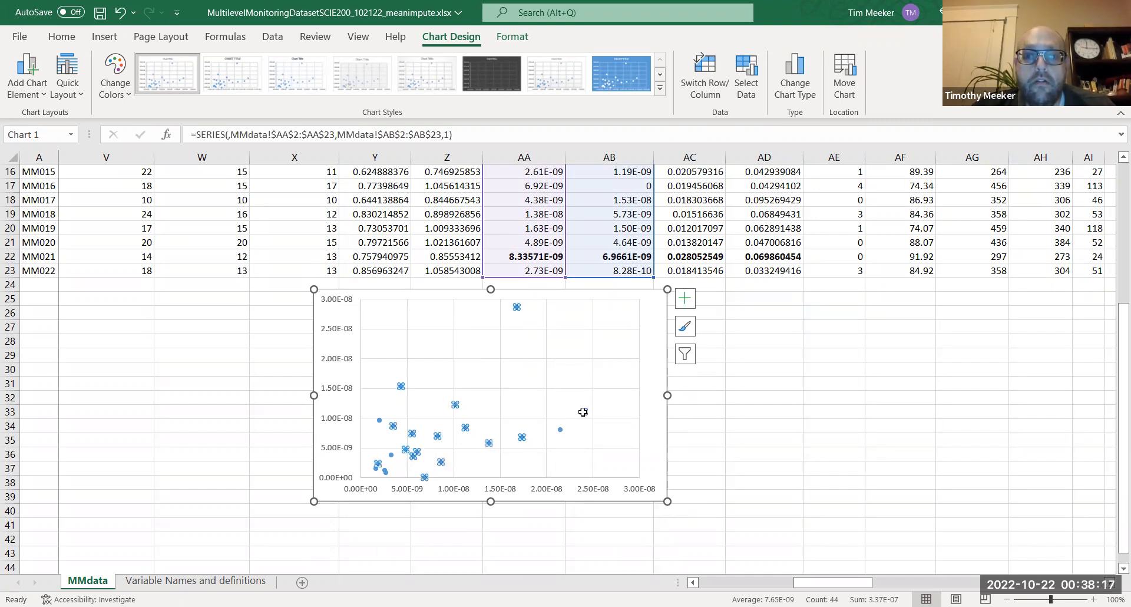
pyautogui.moveTo(1114, 345)
pyautogui.mouseDown()
pyautogui.moveTo(1113, 309)
pyautogui.moveTo(1113, 328)
pyautogui.mouseUp()
pyautogui.click(471, 423)
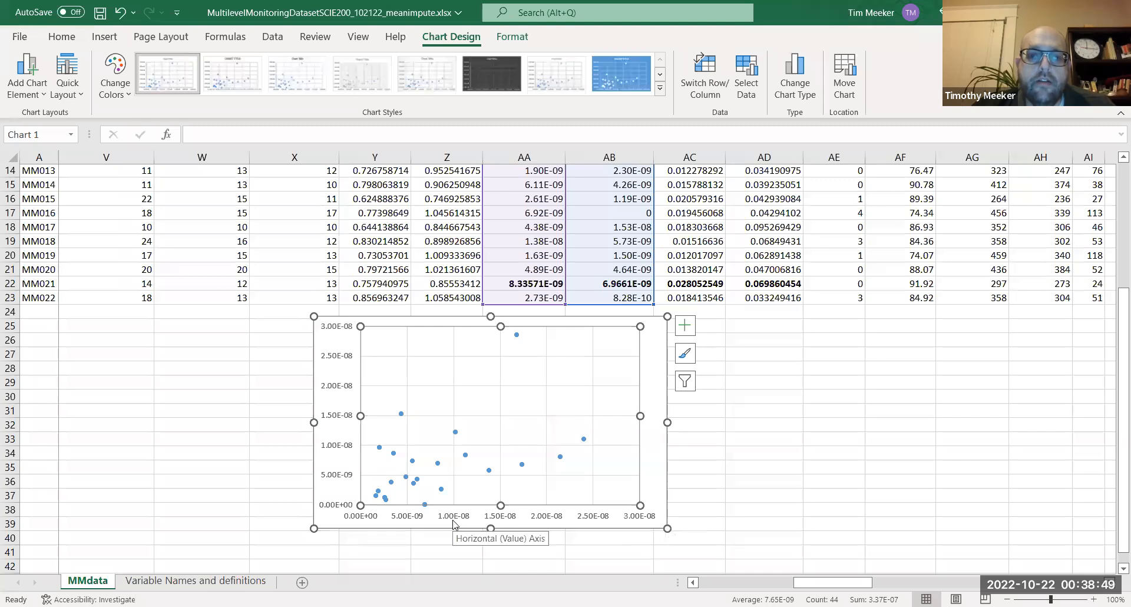
pyautogui.moveTo(407, 479)
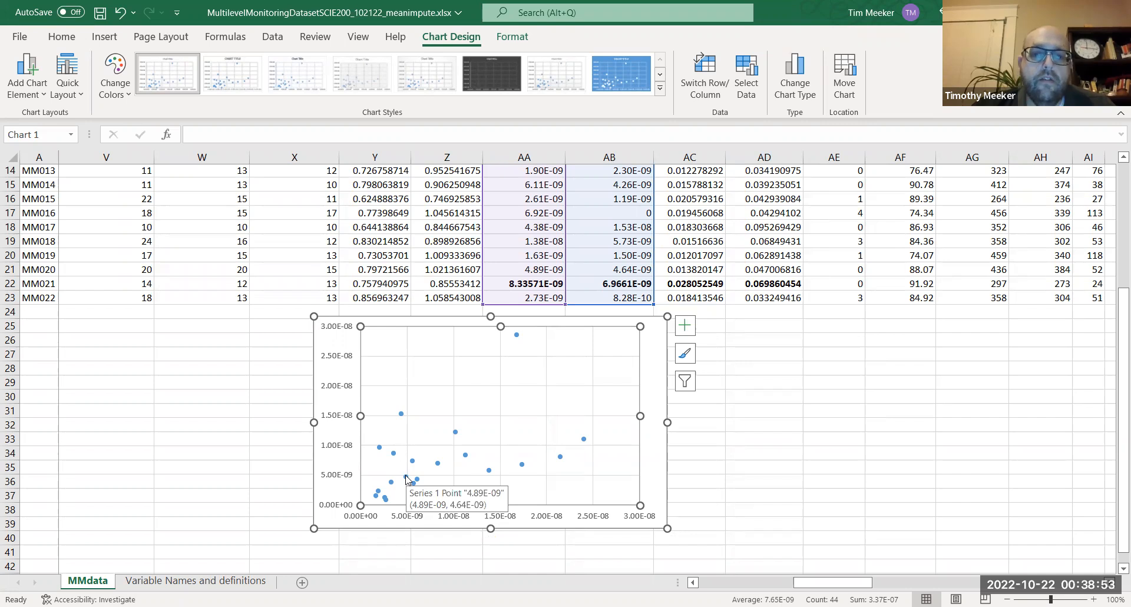
pyautogui.rightClick(406, 479)
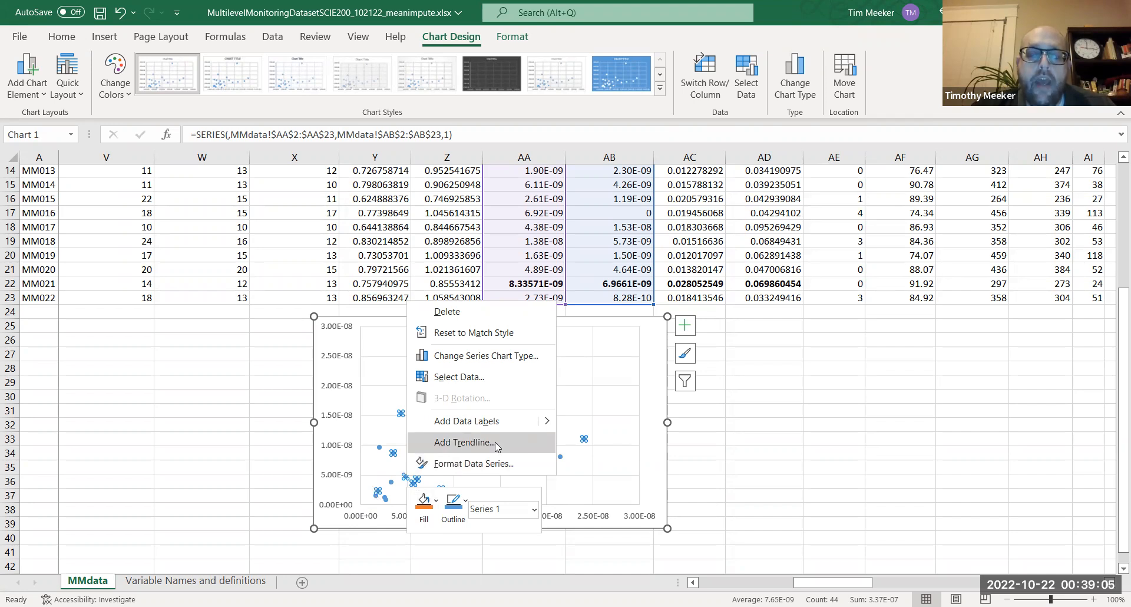
pyautogui.click(203, 500)
pyautogui.click(248, 497)
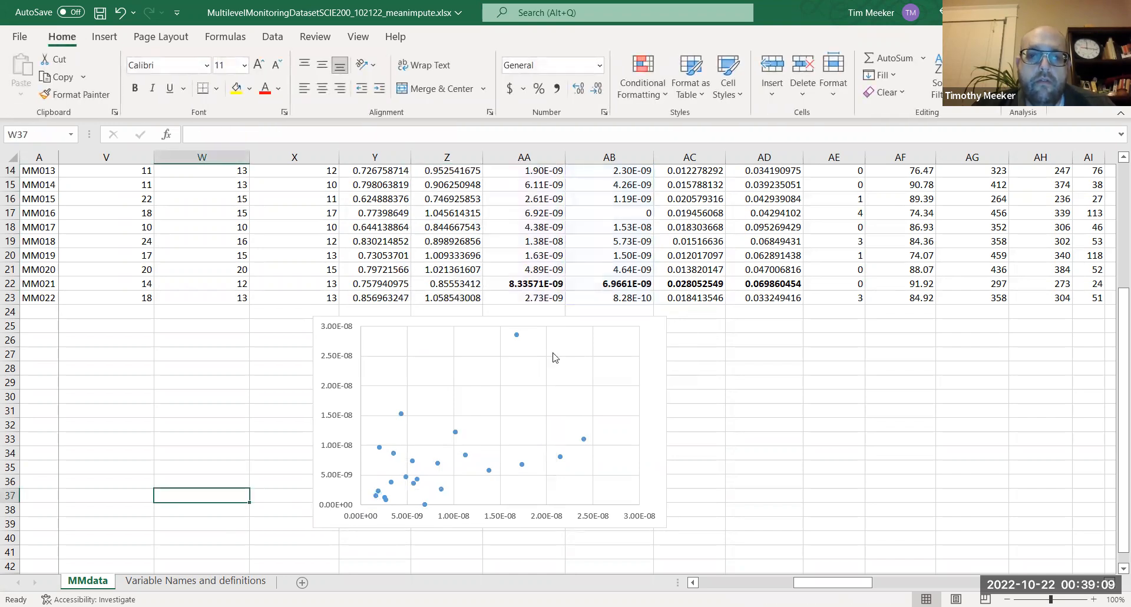
# Add a linear trendline to the melatonin data series in the scatter chart.
pyautogui.click(454, 432)
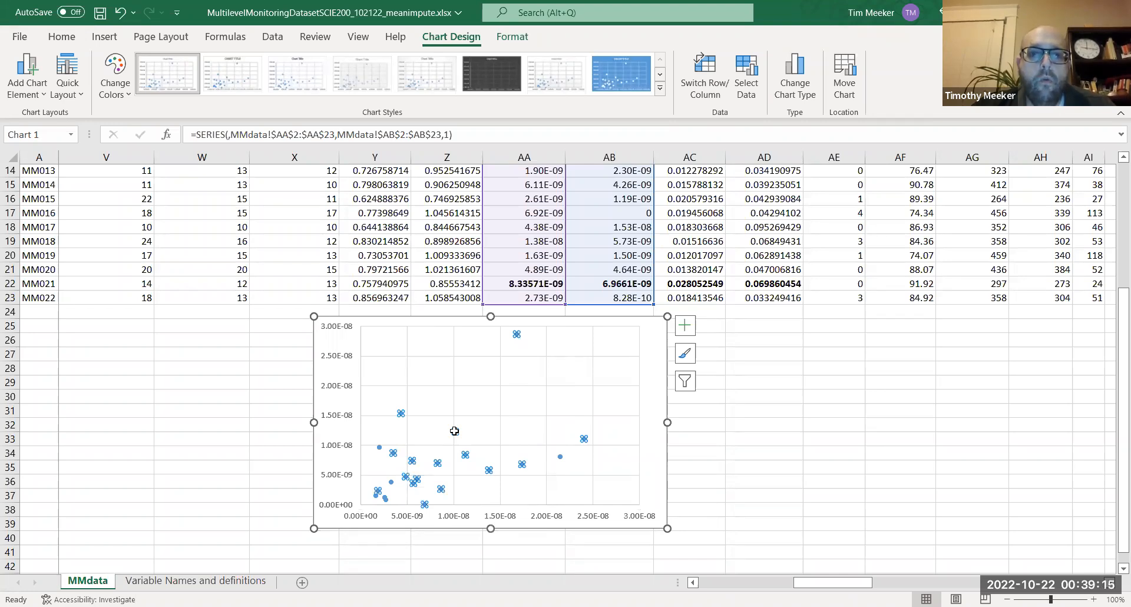
pyautogui.rightClick(455, 432)
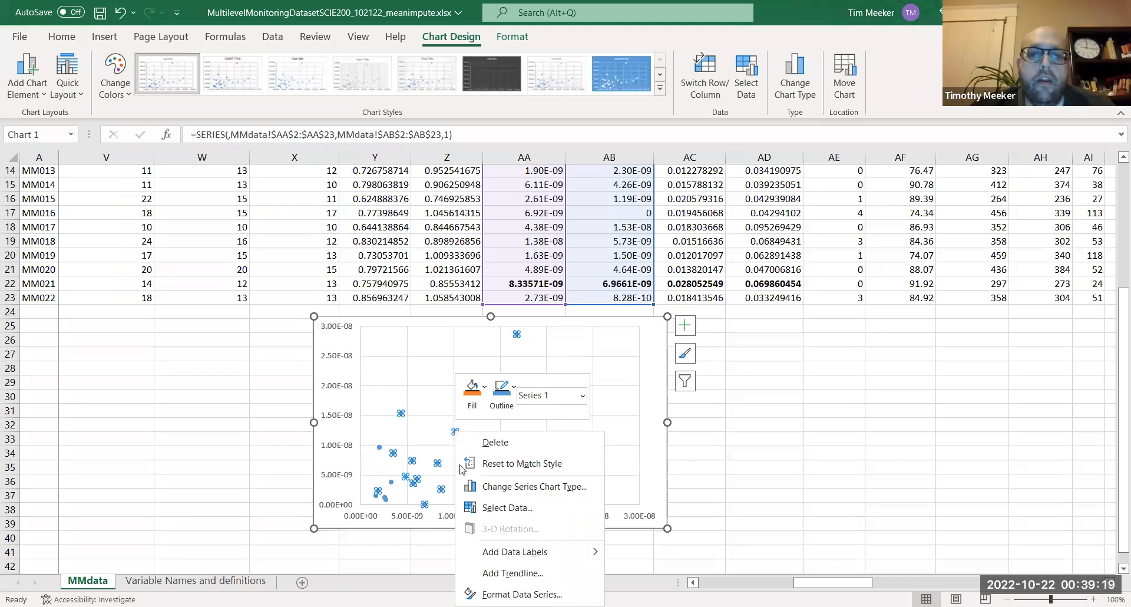
pyautogui.click(510, 574)
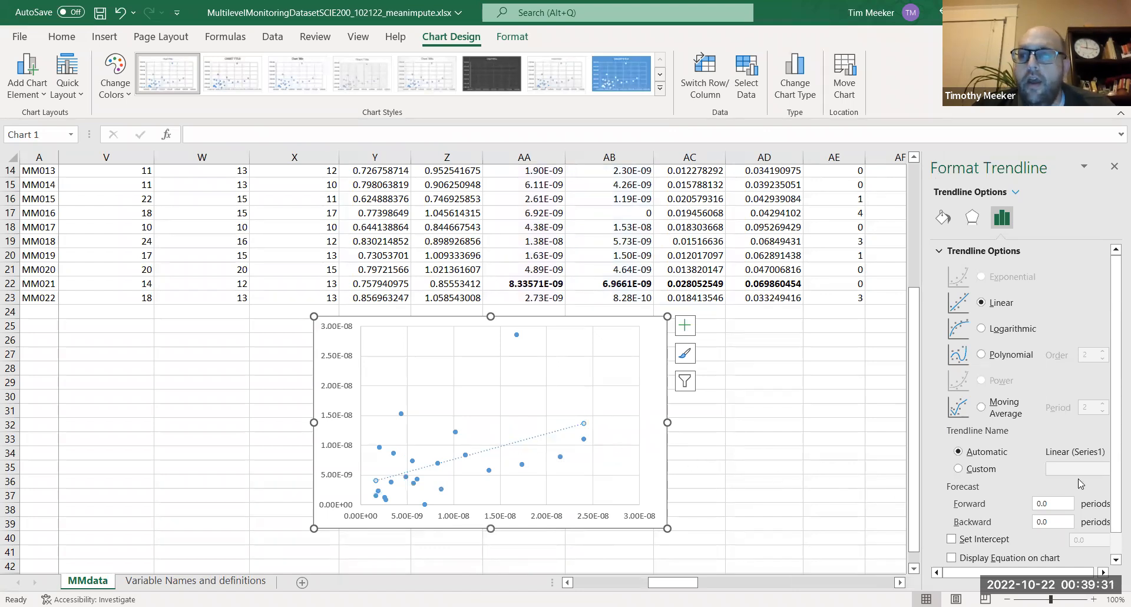
# Display the trendline's R-squared value on the chart and move its label to the empty area above the trendline, near the 2.00E-08 gridline.
pyautogui.moveTo(1113, 490); pyautogui.dragTo(1103, 441)
pyautogui.click(944, 216)
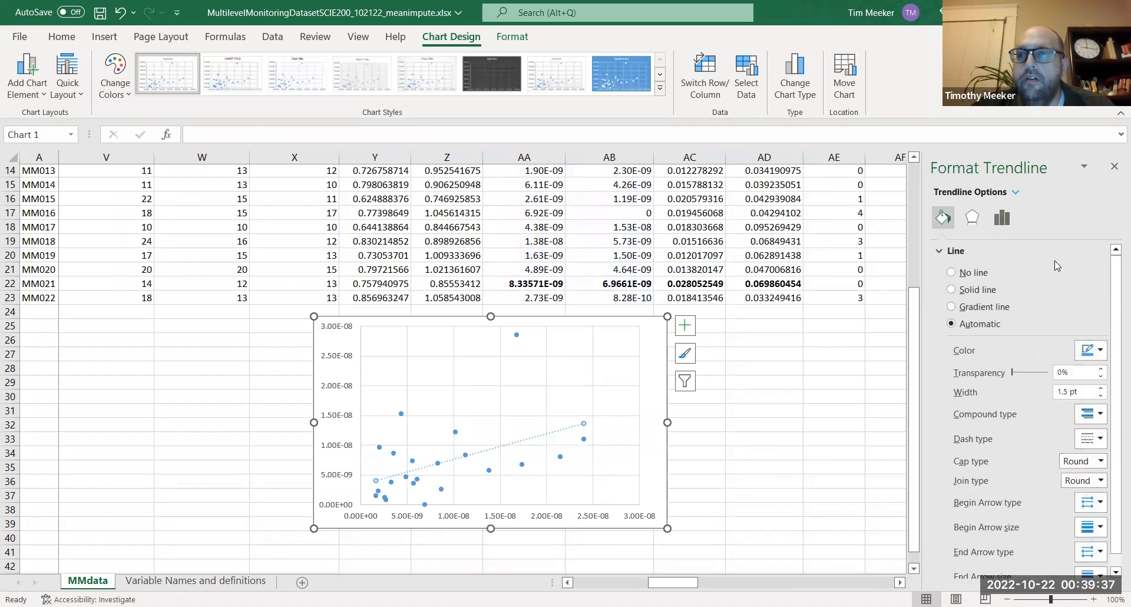
pyautogui.click(1001, 218)
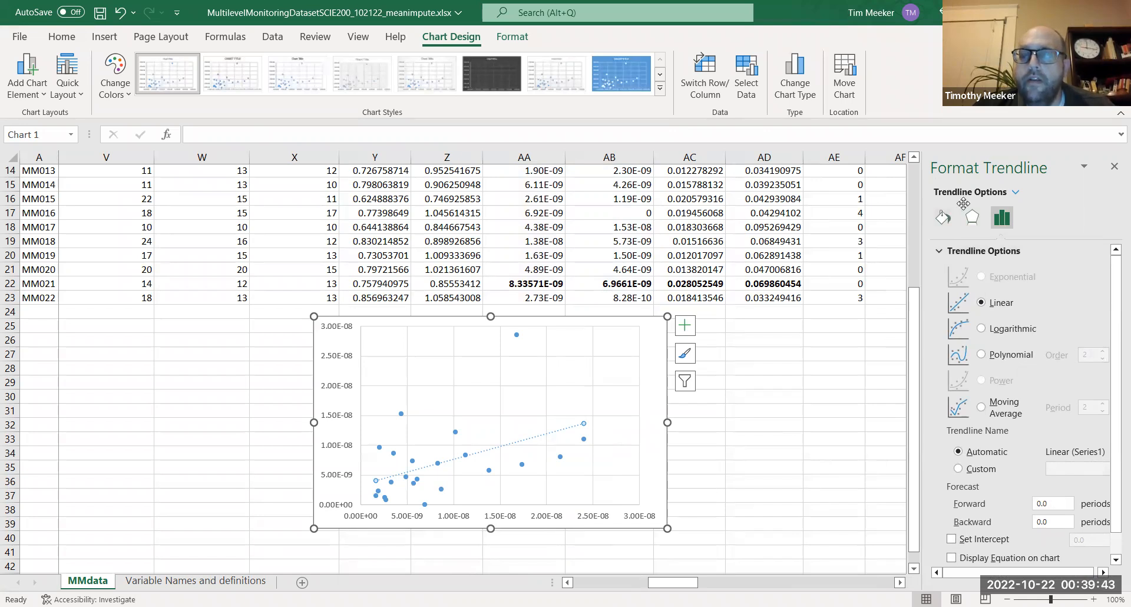
pyautogui.click(974, 165)
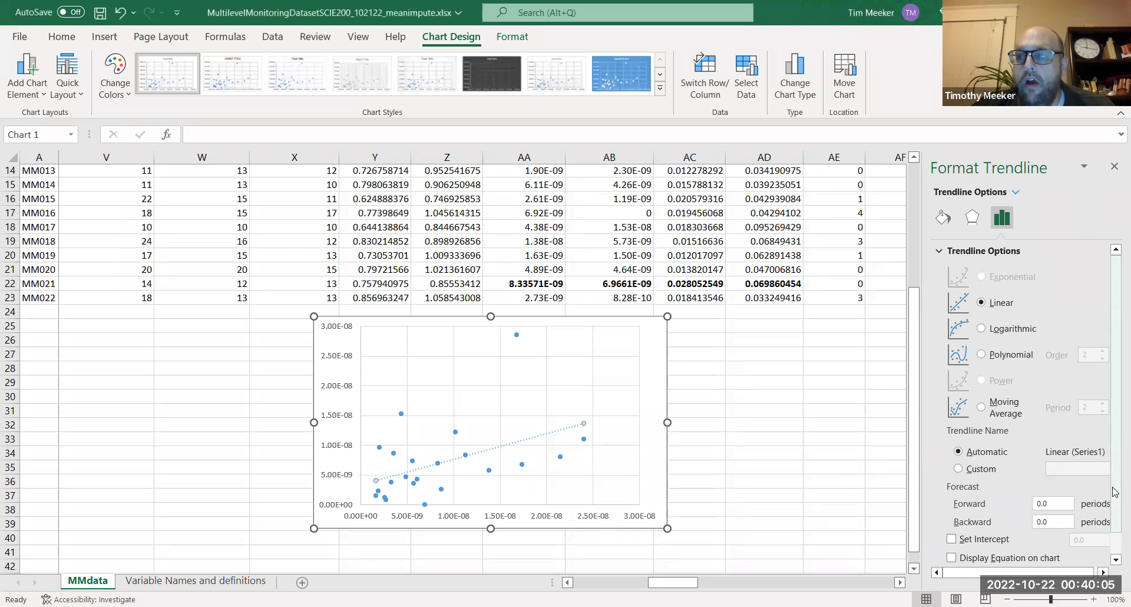
pyautogui.scroll(-1, 1114, 493)
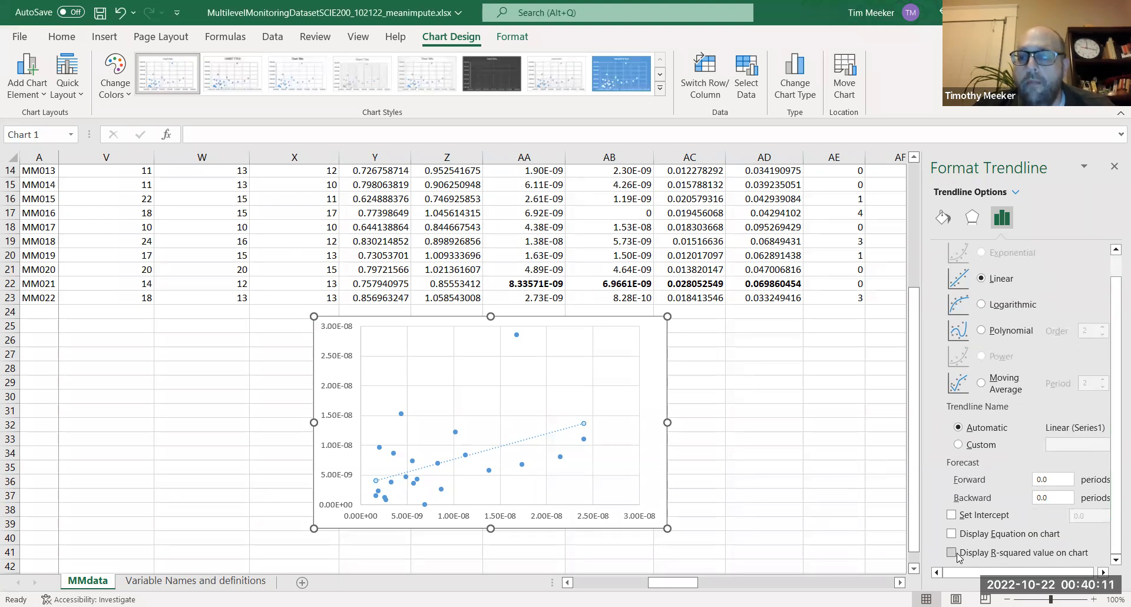
pyautogui.click(952, 552)
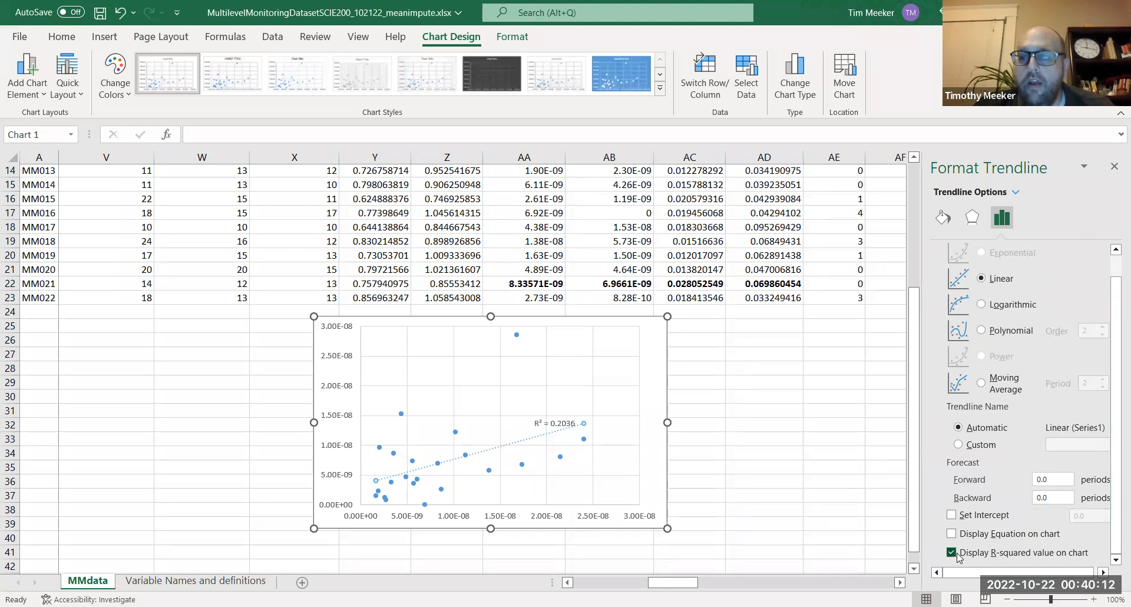
pyautogui.click(559, 424)
pyautogui.moveTo(546, 417); pyautogui.dragTo(431, 375)
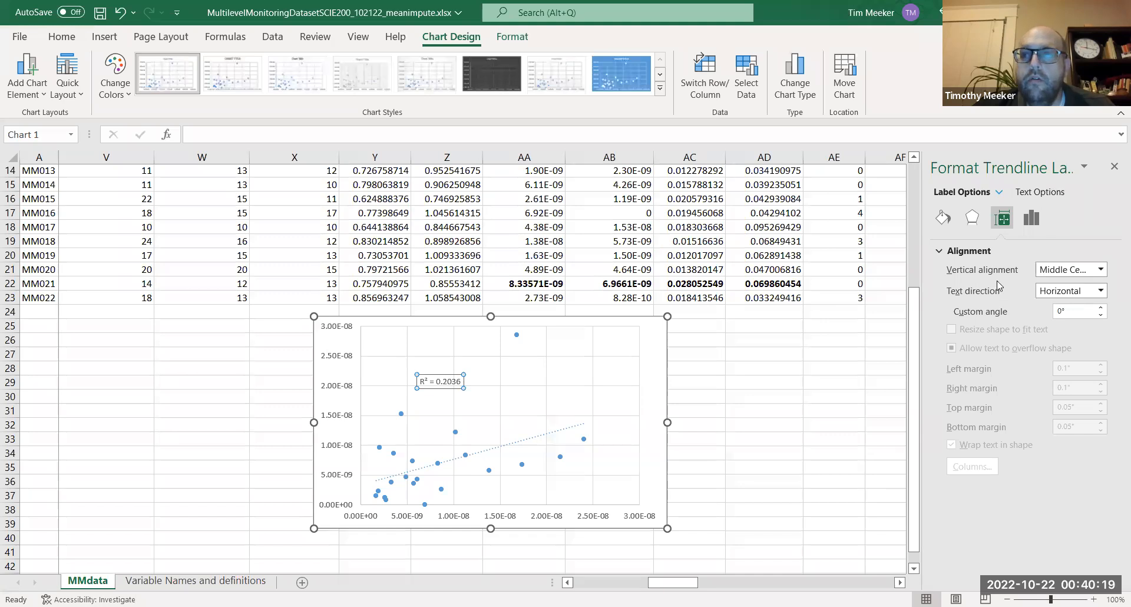
# Make the R-squared label's text bold and enlarge it to 12 pt.
pyautogui.doubleClick(442, 382)
pyautogui.tripleClick(442, 382)
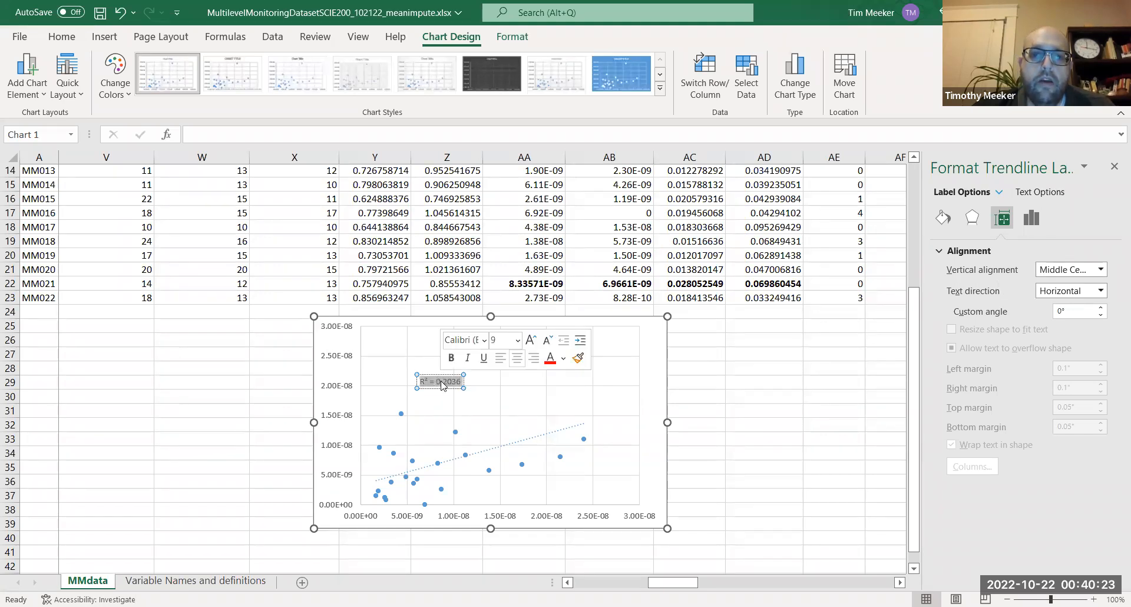
pyautogui.click(451, 357)
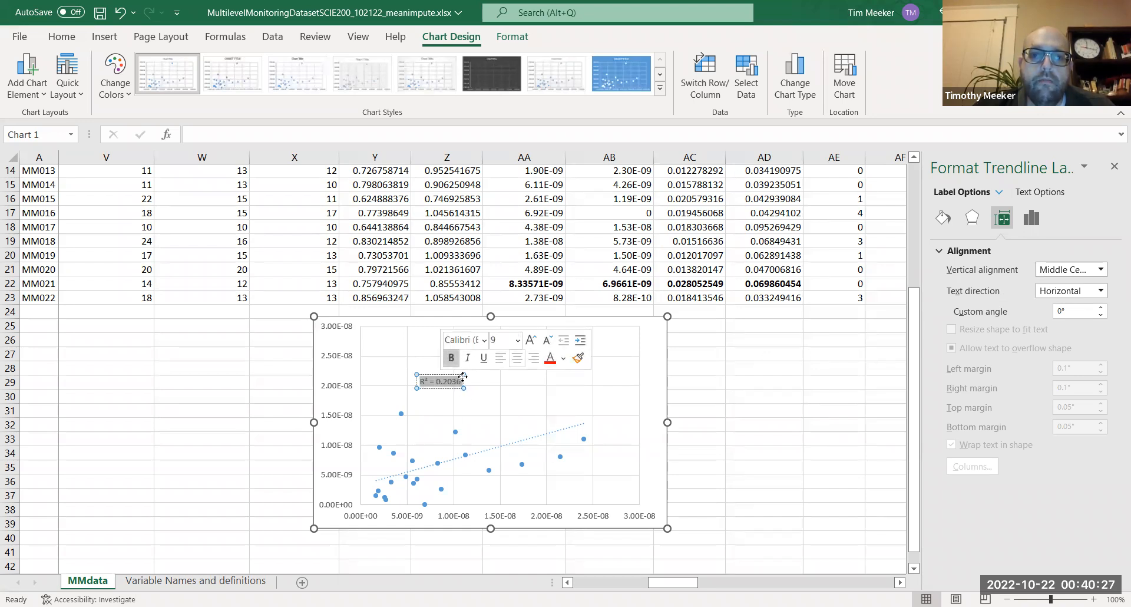
pyautogui.click(460, 381)
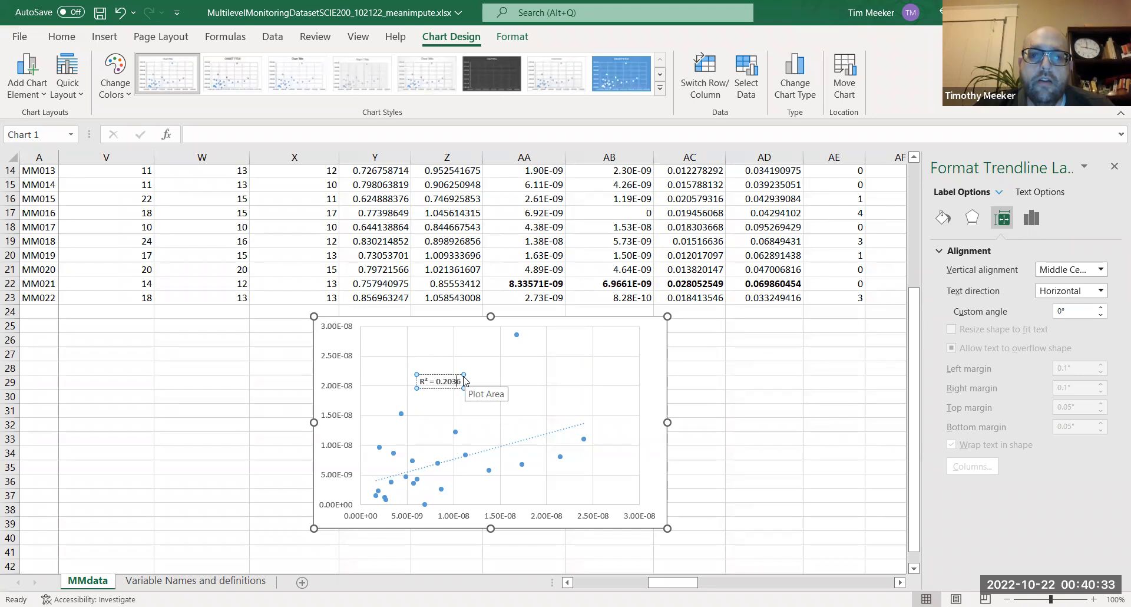
pyautogui.click(463, 380)
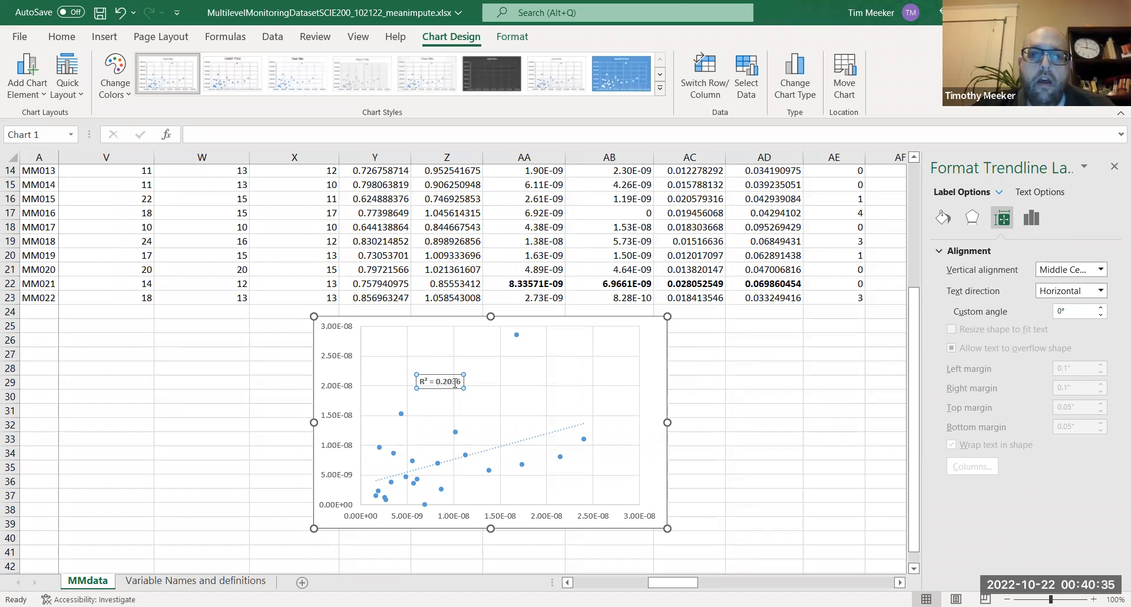
pyautogui.tripleClick(455, 382)
pyautogui.click(543, 342)
pyautogui.click(543, 342)
pyautogui.click(543, 342)
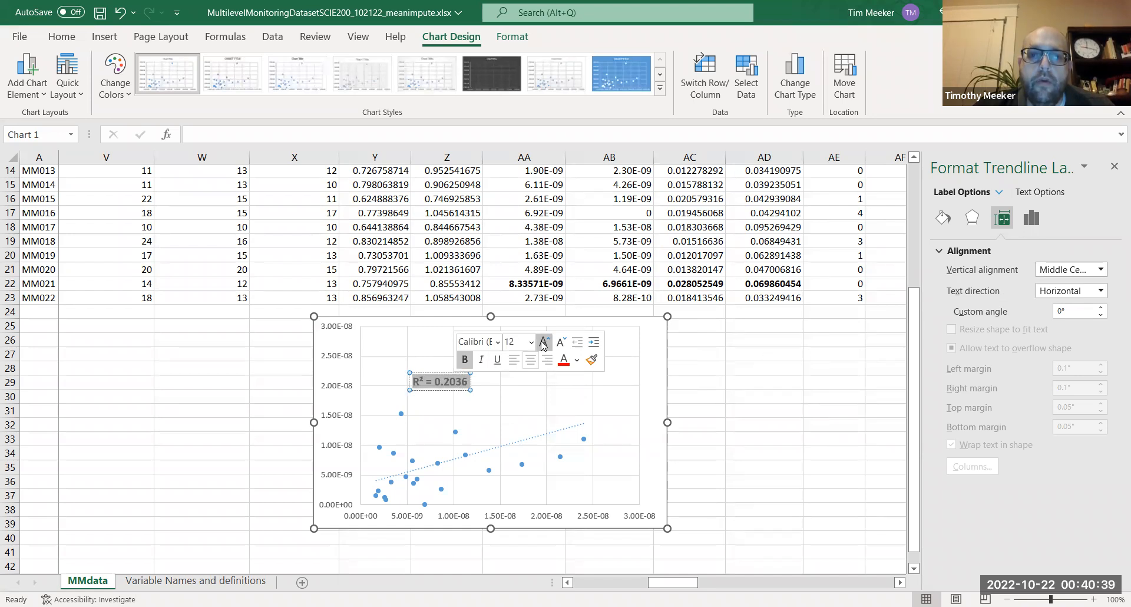
pyautogui.click(716, 401)
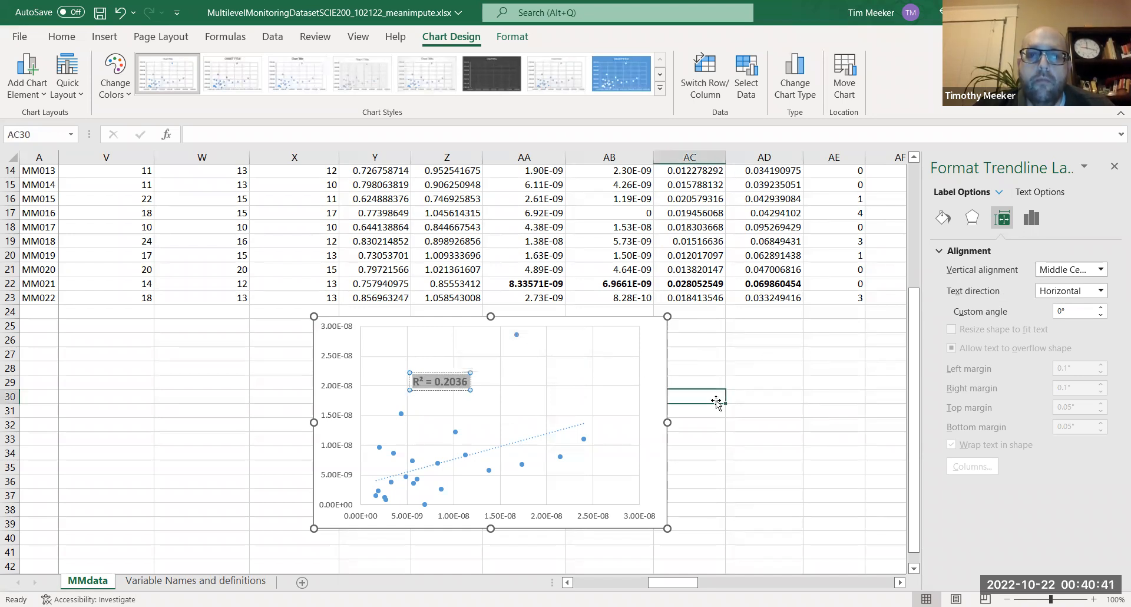
# Format the trendline as a black, undashed solid line with a width of 2.25 pt.
pyautogui.click(503, 449)
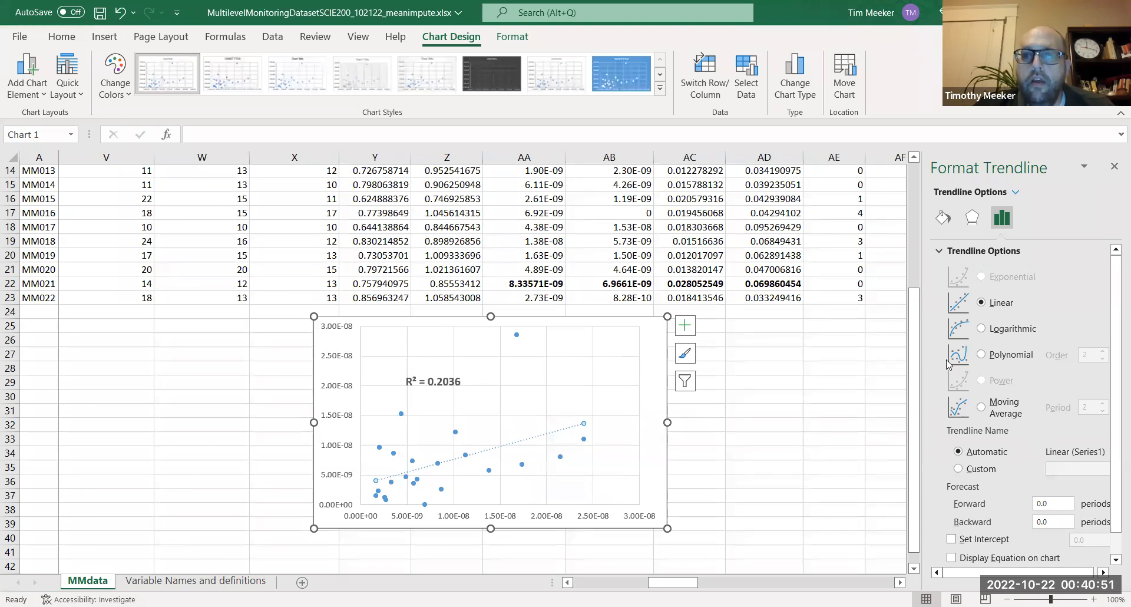
pyautogui.click(938, 222)
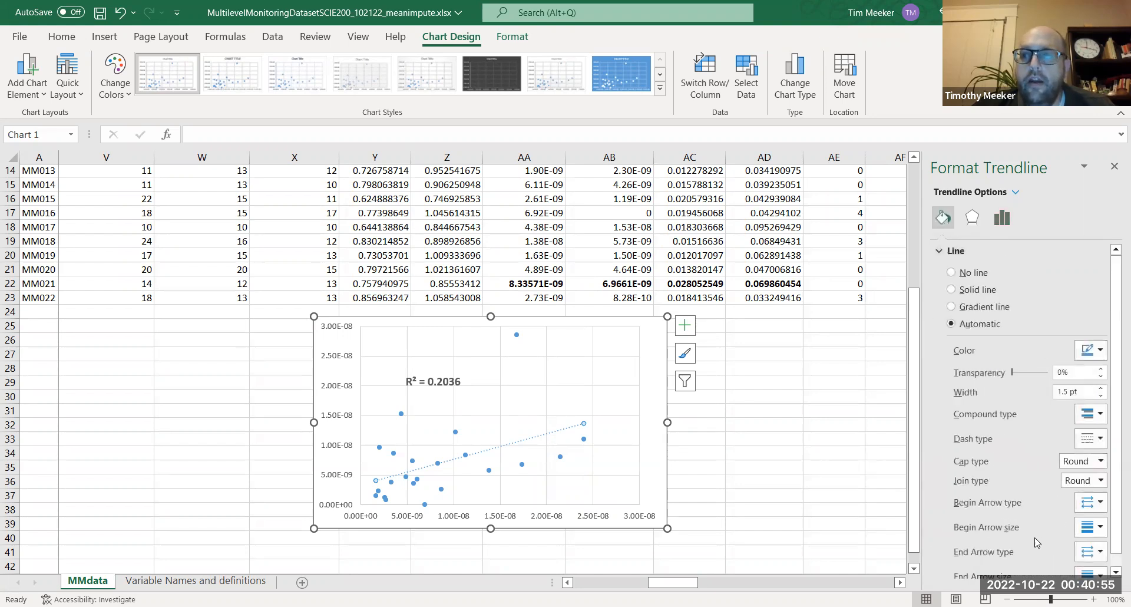
pyautogui.click(1099, 351)
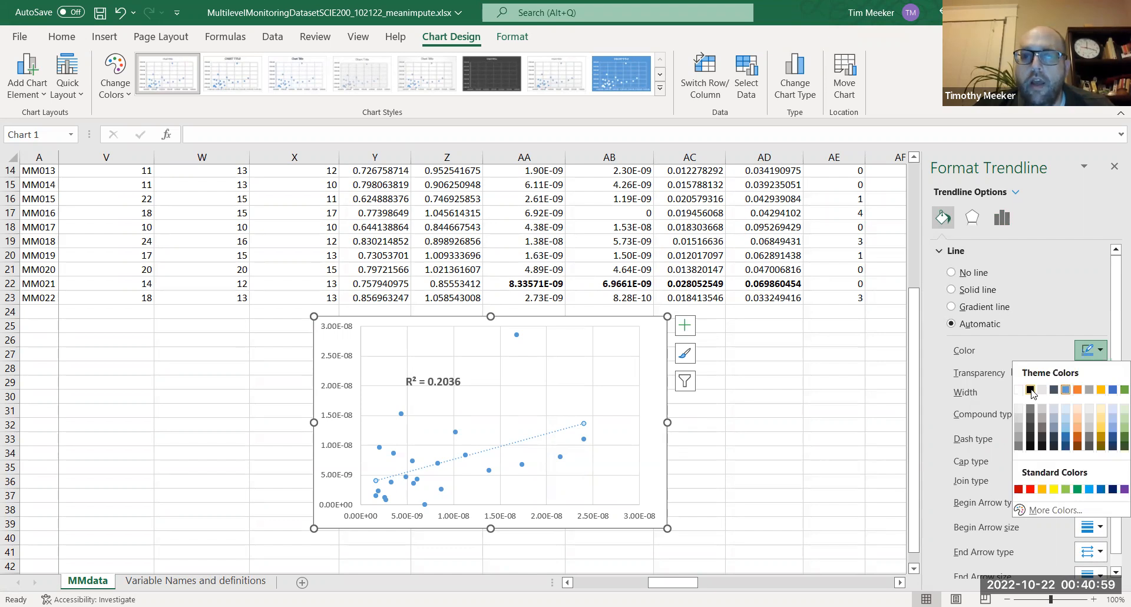
pyautogui.click(1030, 390)
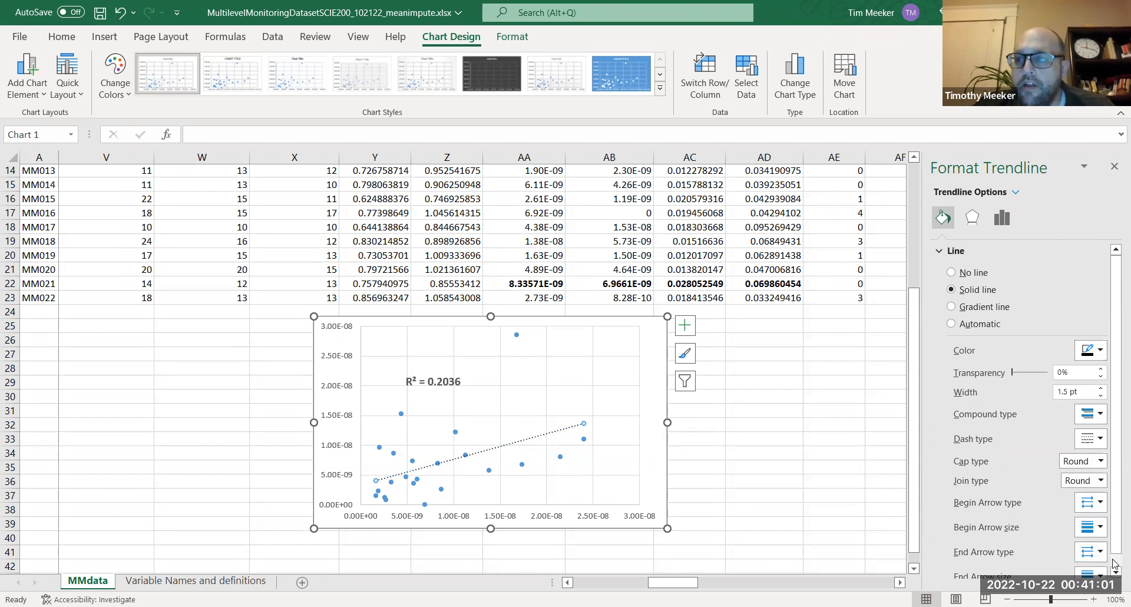
pyautogui.click(1094, 440)
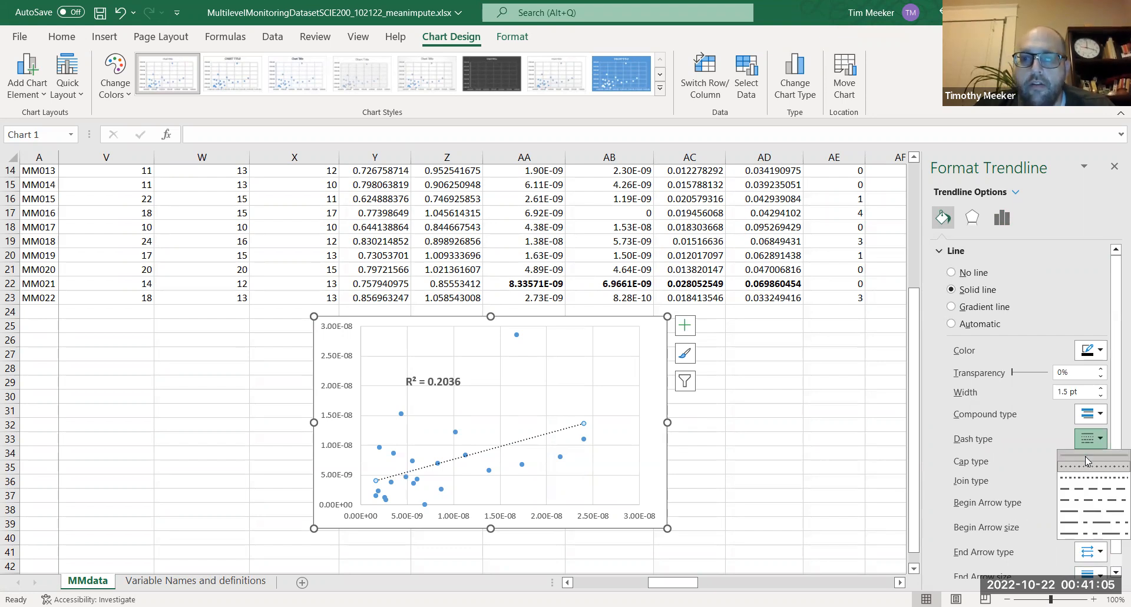
pyautogui.click(1085, 456)
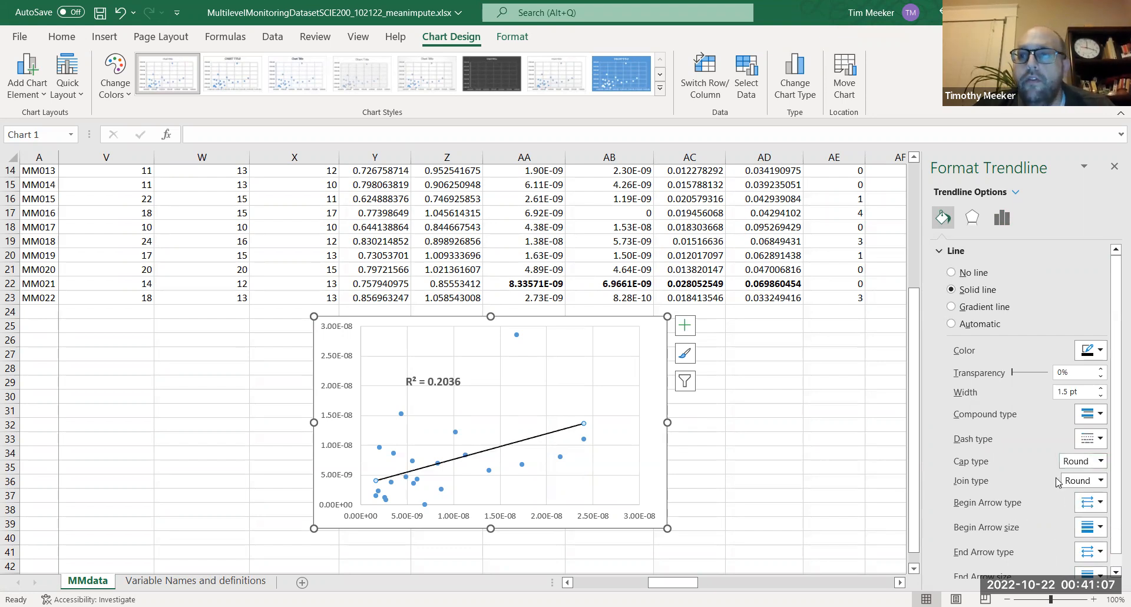
pyautogui.click(1100, 389)
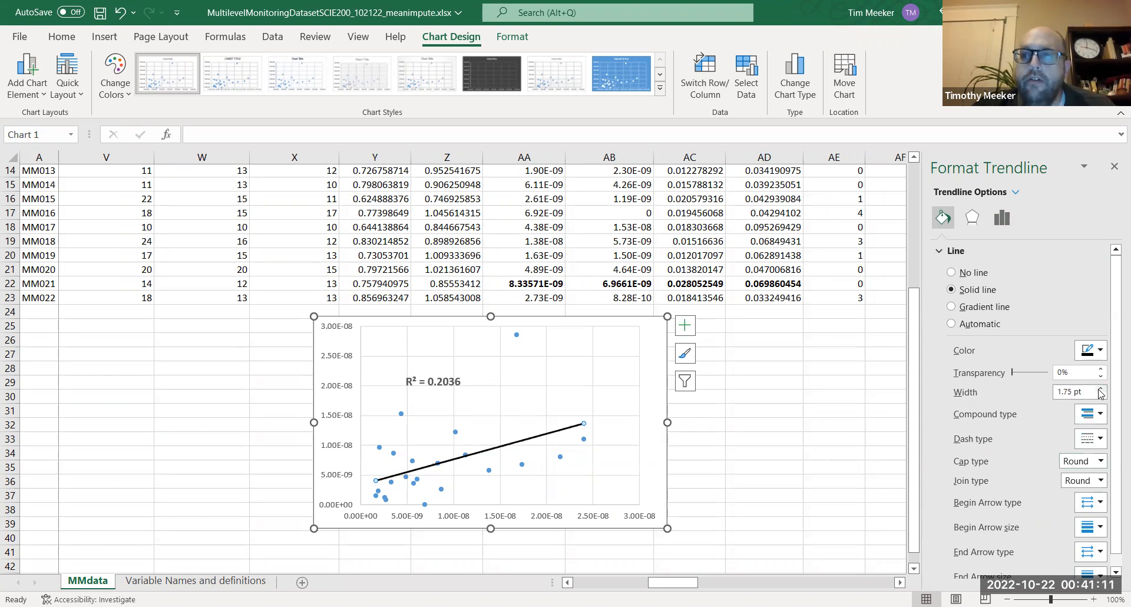
pyautogui.click(1099, 388)
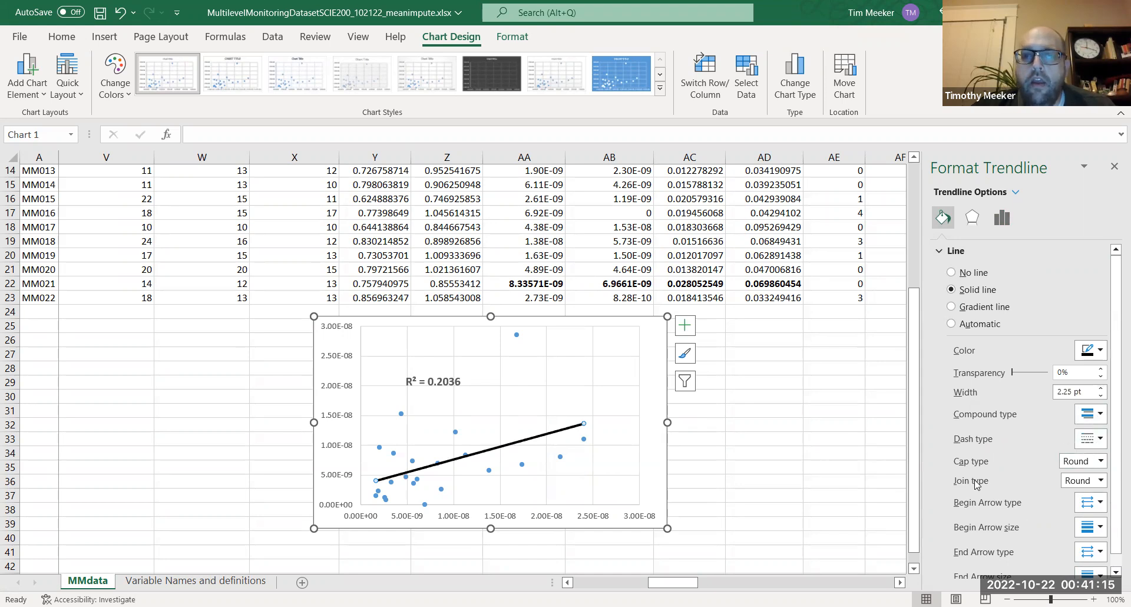
# Make the horizontal axis labels of the scatter chart bold and black.
pyautogui.click(559, 518)
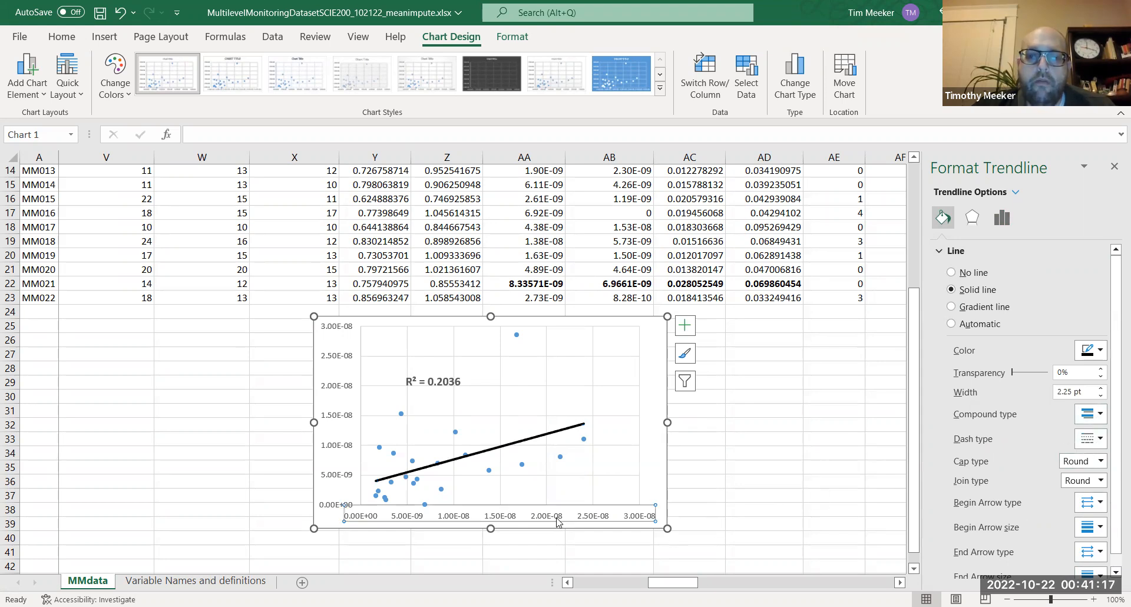
pyautogui.click(694, 498)
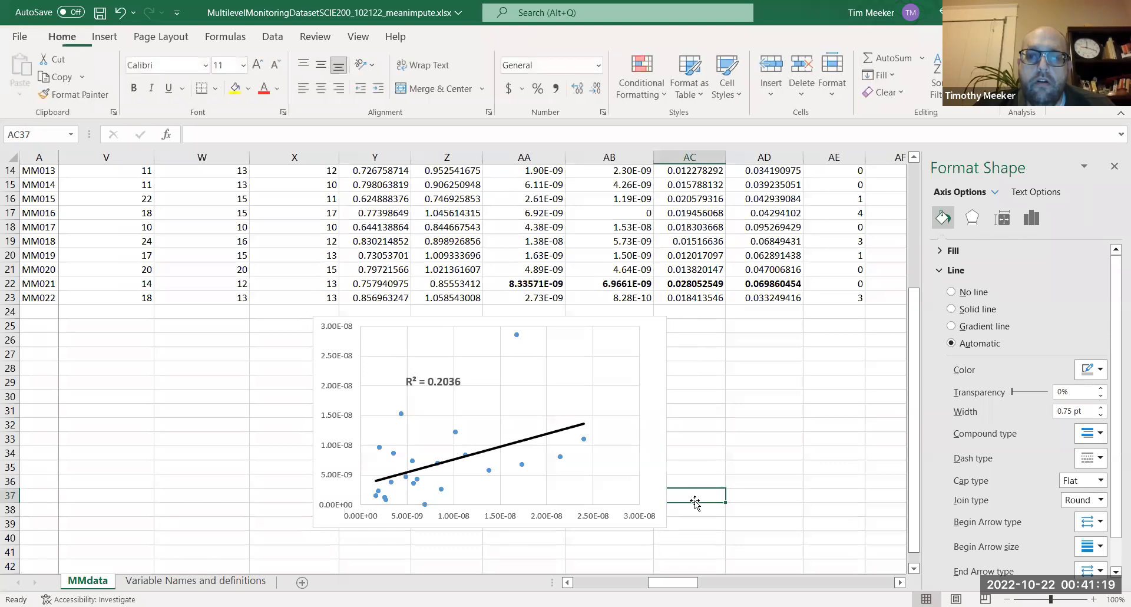
pyautogui.click(610, 521)
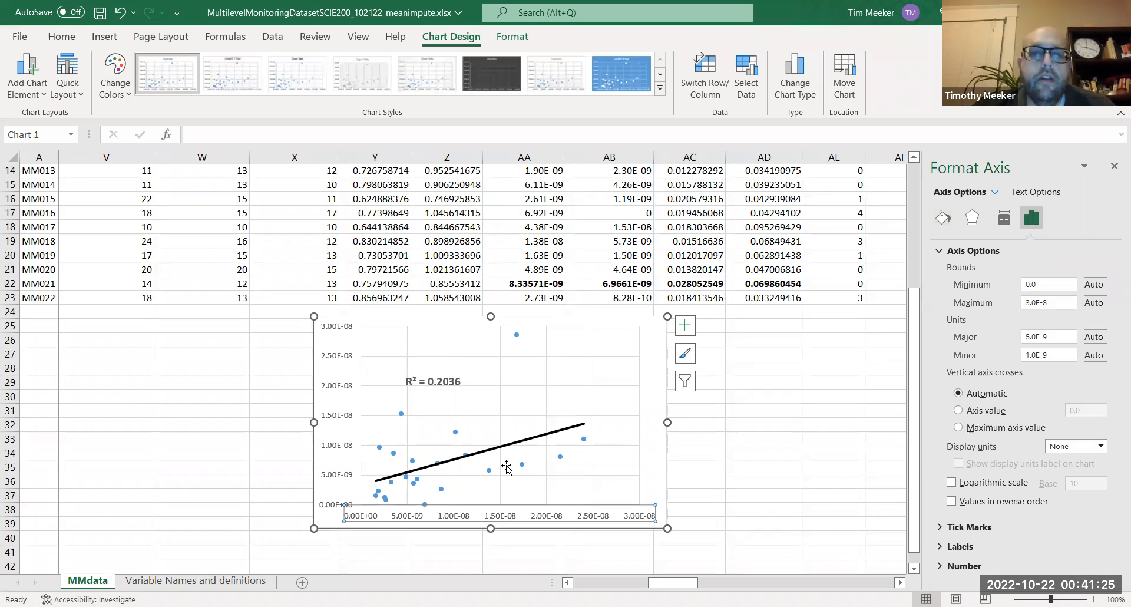
pyautogui.rightClick(465, 519)
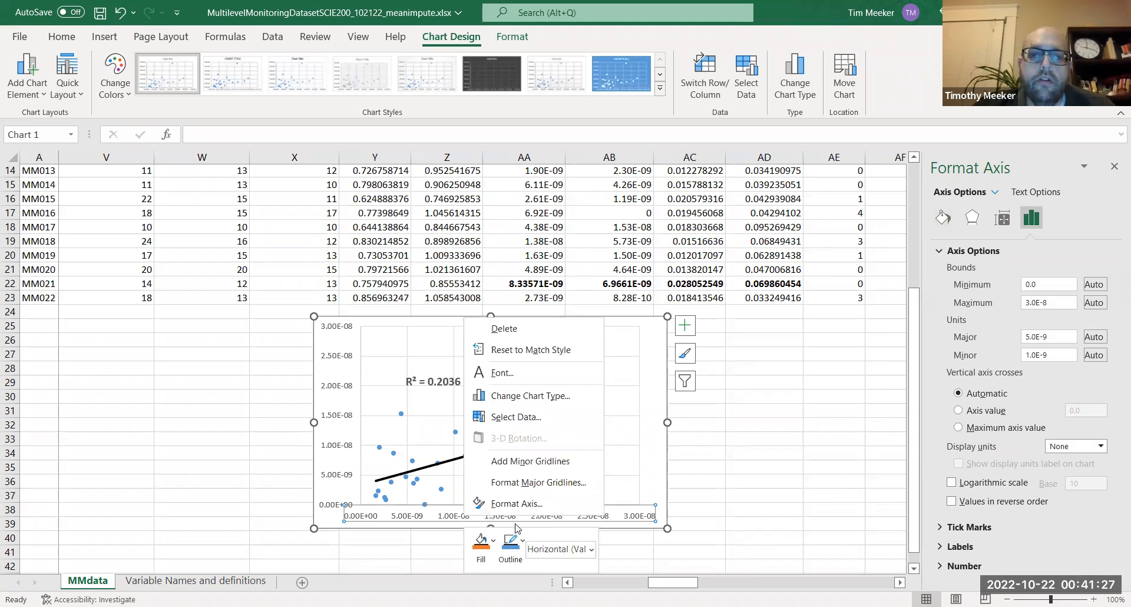
pyautogui.rightClick(420, 520)
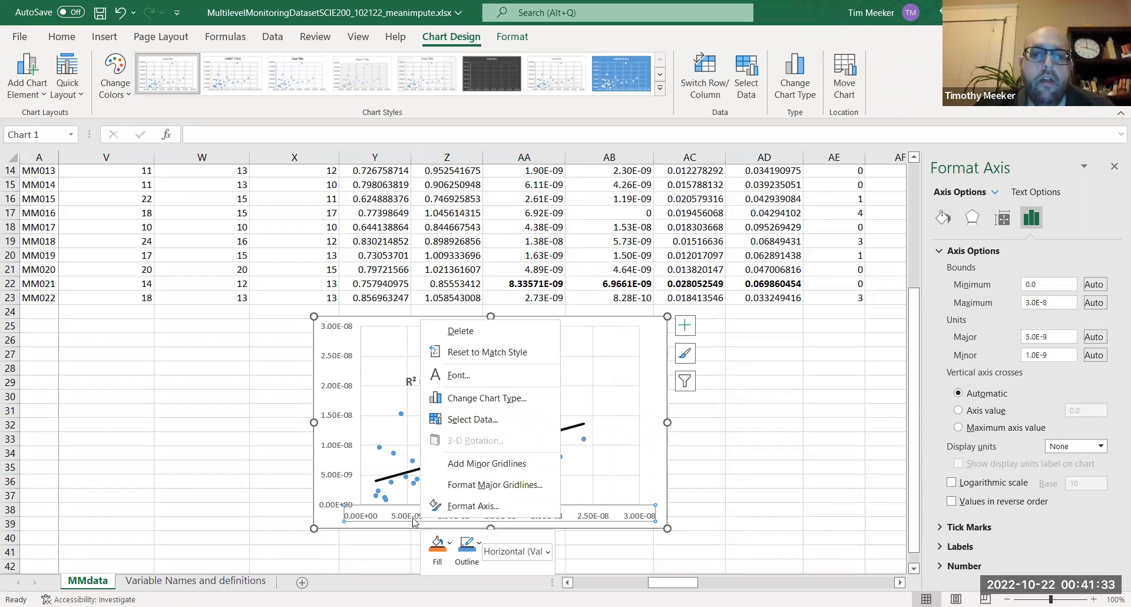
pyautogui.press('Escape')
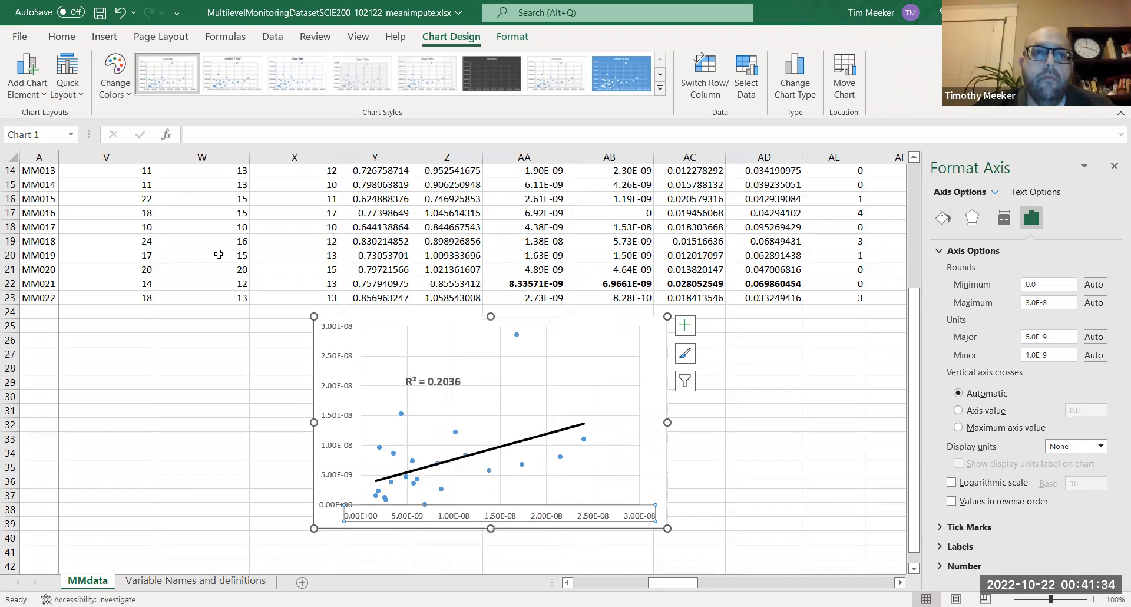
pyautogui.click(62, 38)
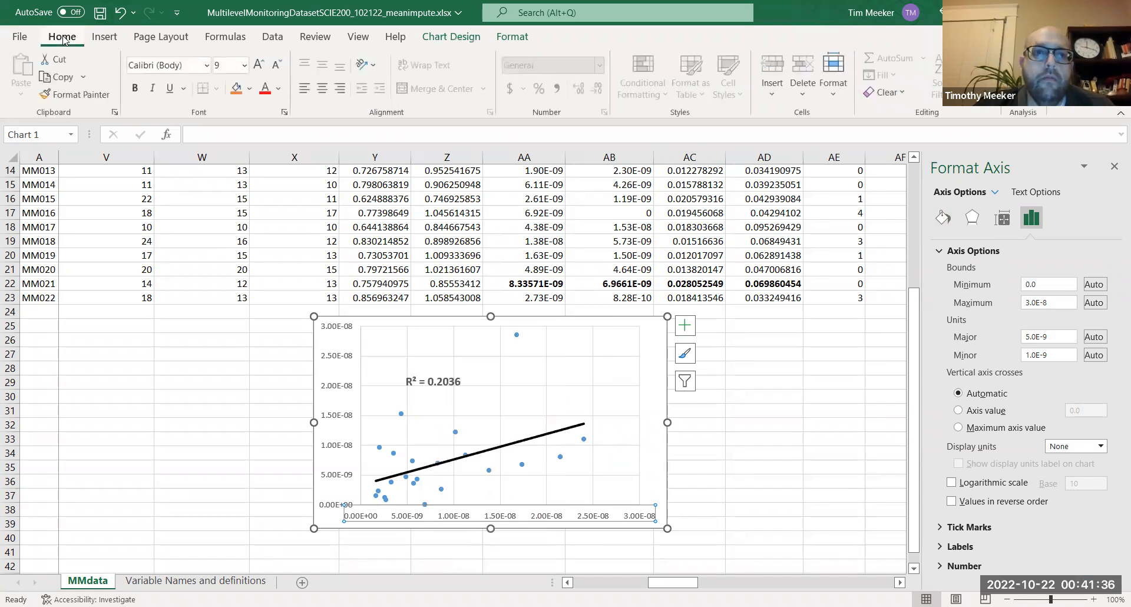
pyautogui.click(134, 89)
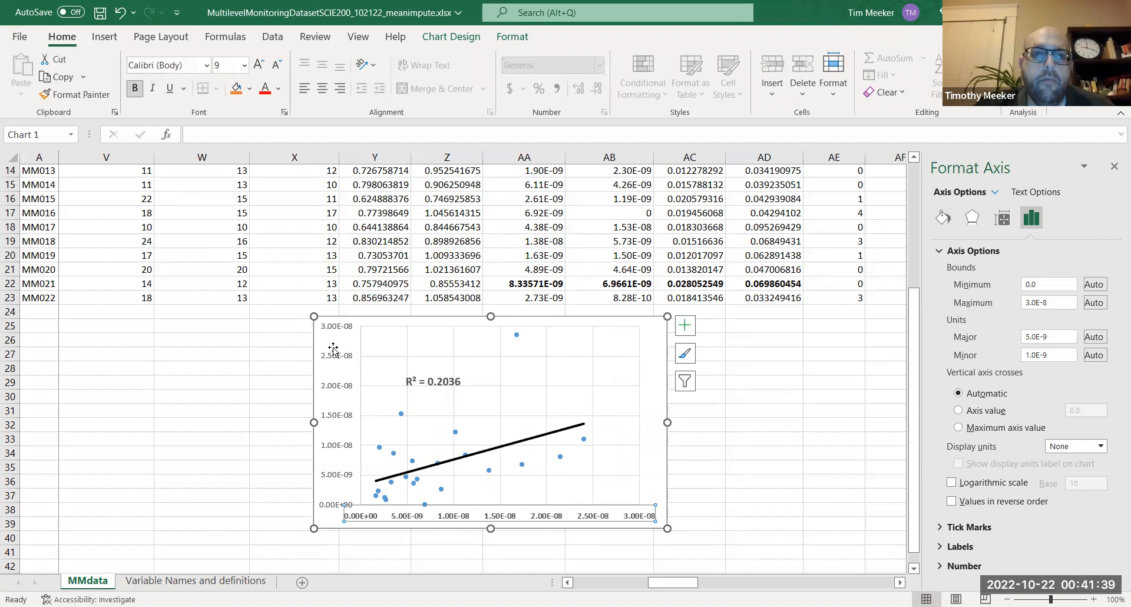
pyautogui.click(281, 92)
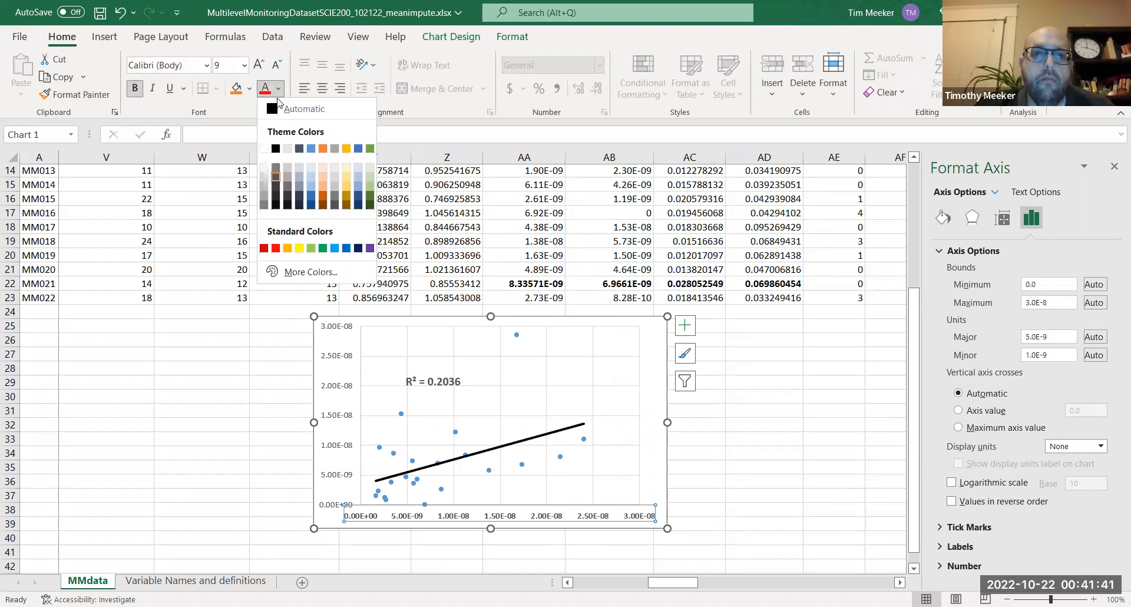
pyautogui.click(275, 149)
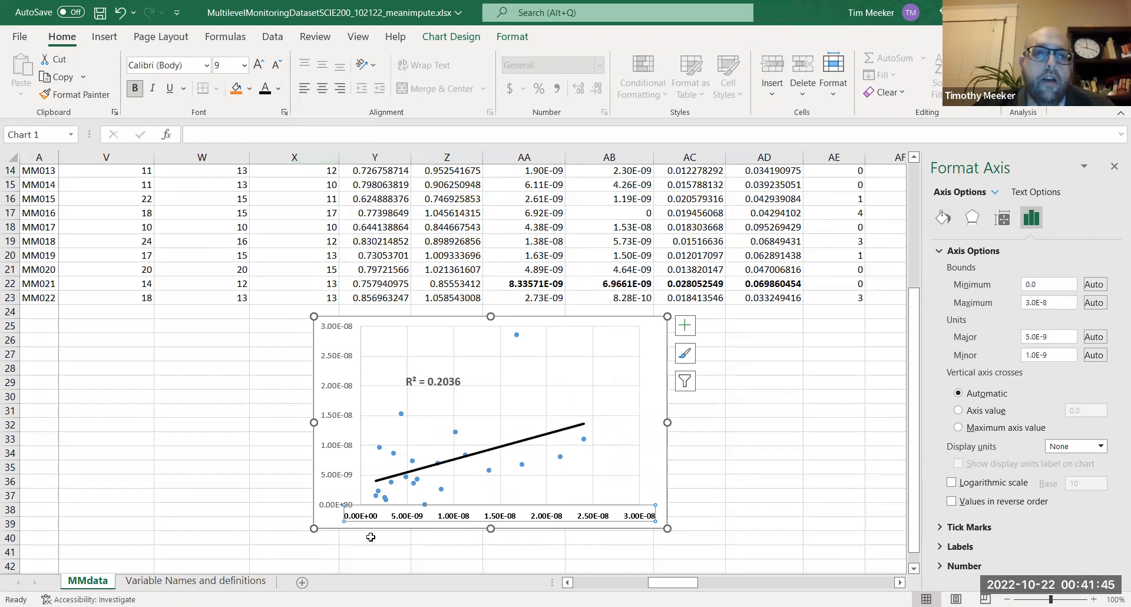
# Enlarge the labels of both the horizontal and vertical axes of the scatter chart to 12 pt.
pyautogui.click(259, 66)
pyautogui.click(259, 67)
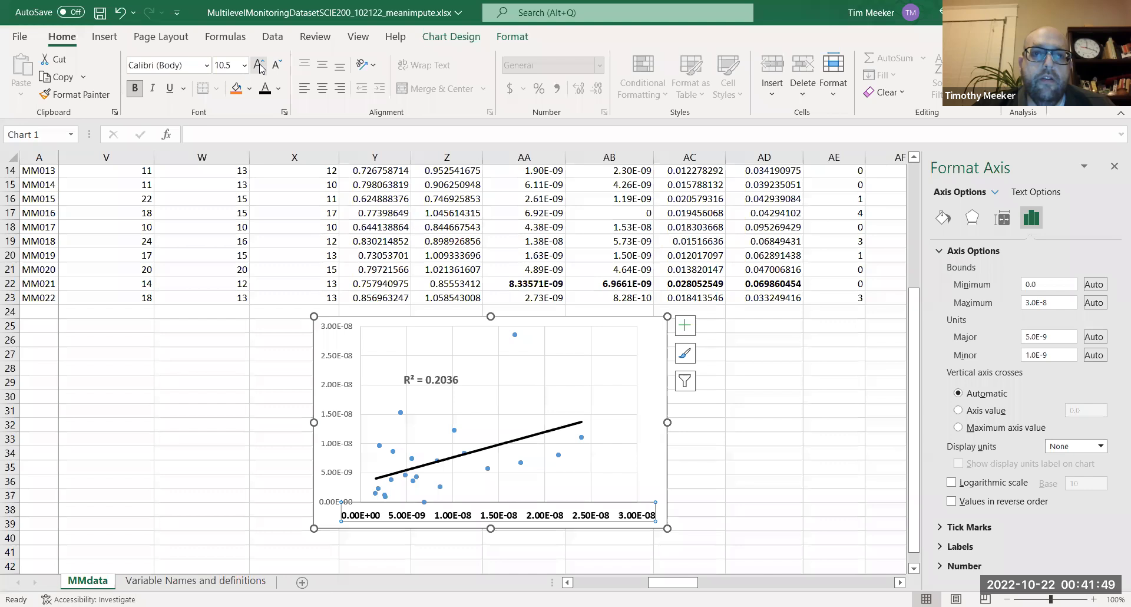
pyautogui.click(332, 378)
pyautogui.click(333, 391)
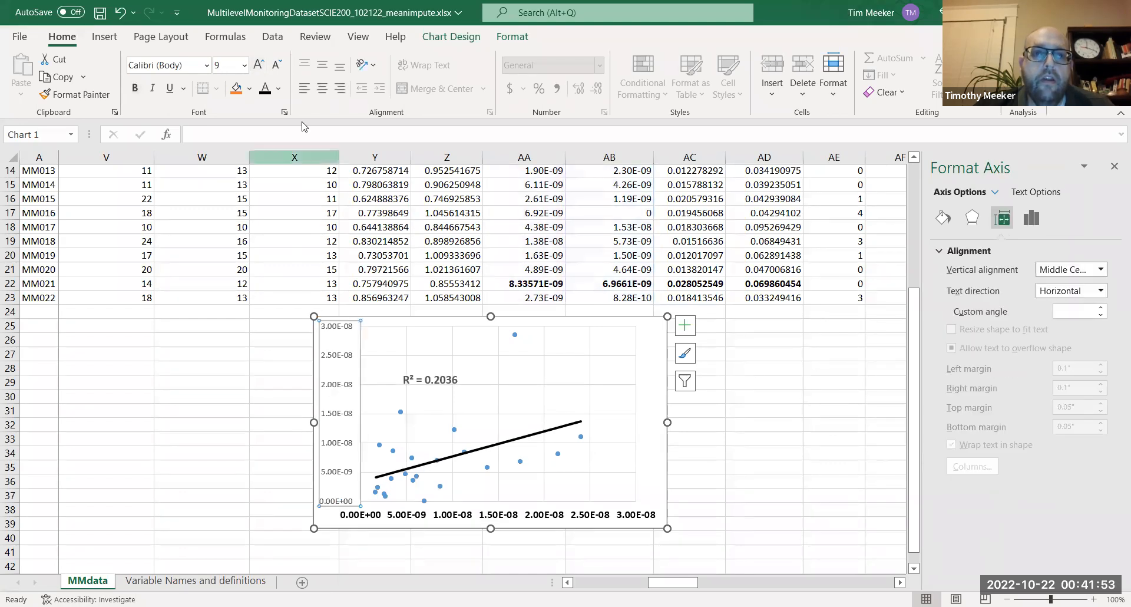
pyautogui.click(258, 66)
pyautogui.click(258, 65)
pyautogui.click(258, 65)
pyautogui.click(258, 65)
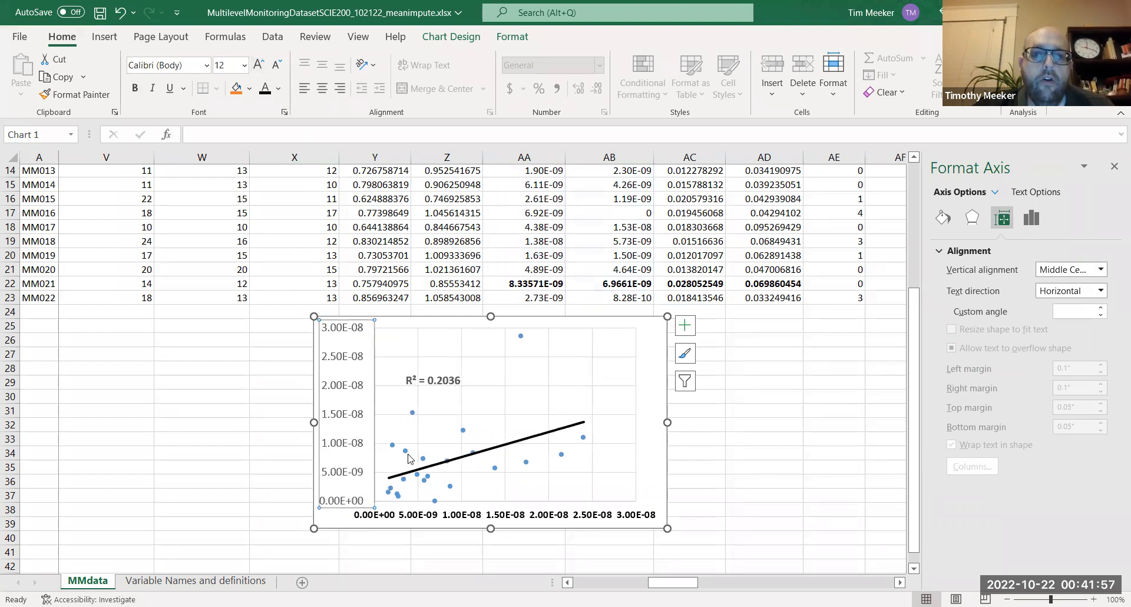
pyautogui.click(413, 517)
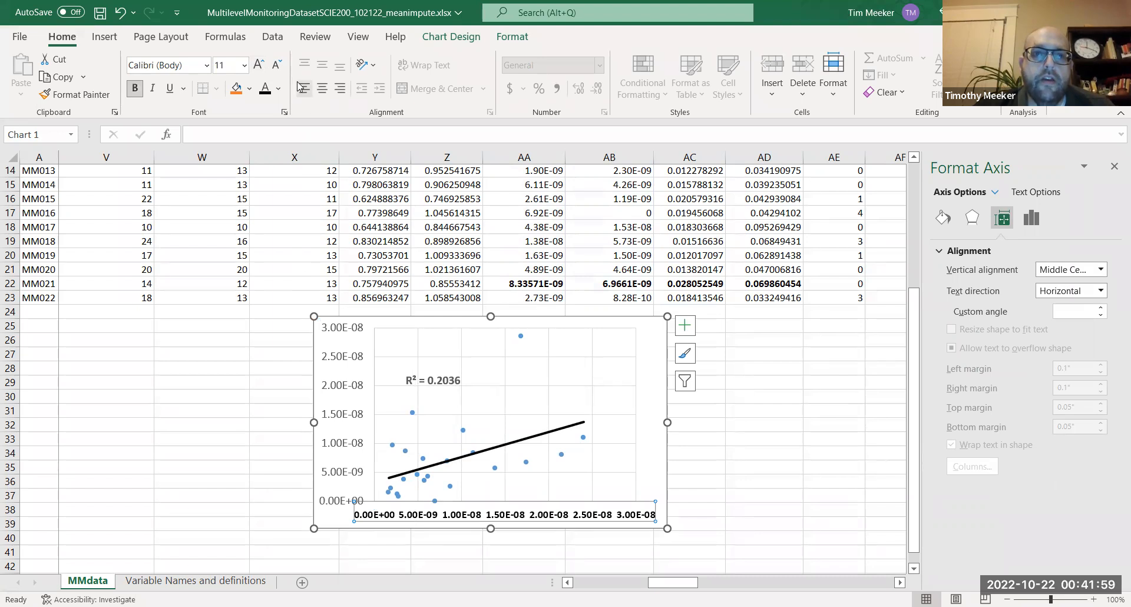
pyautogui.click(258, 63)
# Enlarge the scatter chart and reposition it to cover about columns V to AB and rows 18 to 38.
pyautogui.click(342, 414)
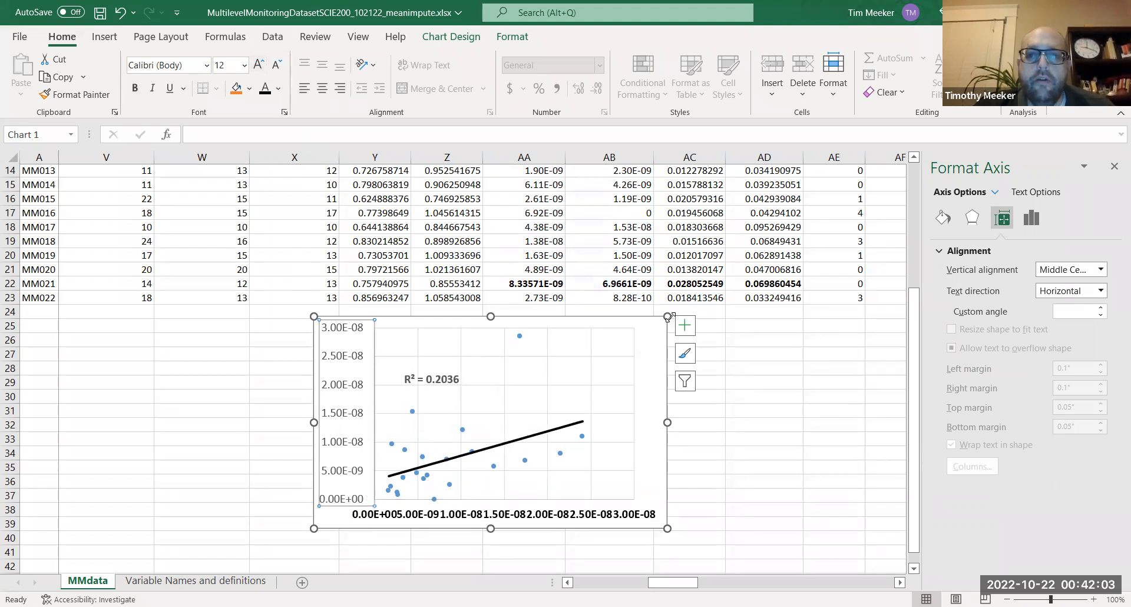
pyautogui.moveTo(667, 317); pyautogui.dragTo(823, 248)
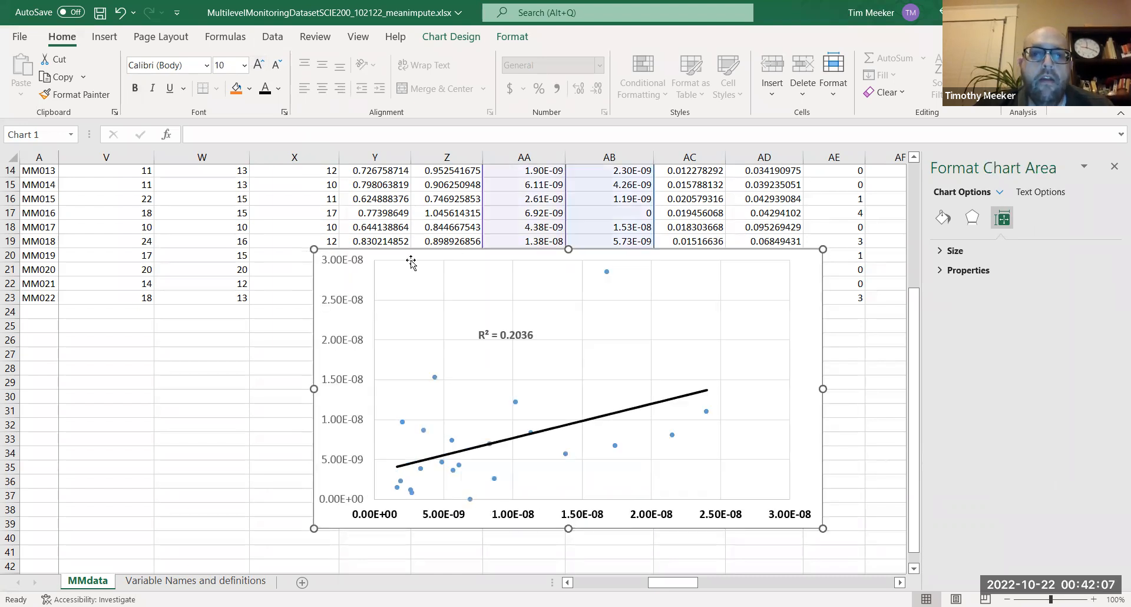
pyautogui.moveTo(405, 255); pyautogui.dragTo(224, 233)
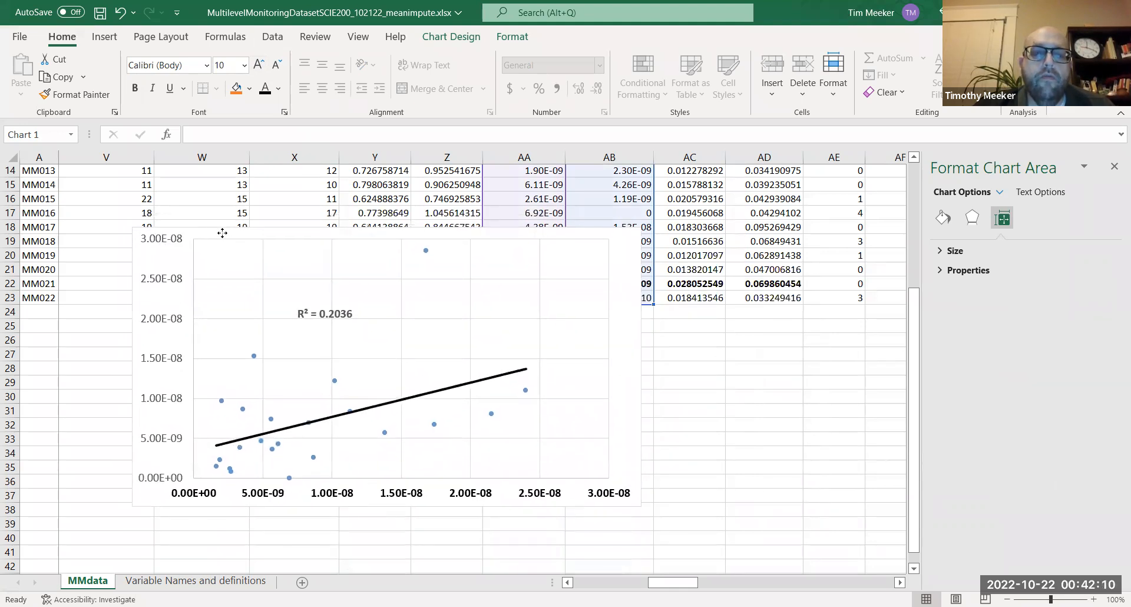
# Make the vertical axis labels of the scatter chart bold and black, and deselect the chart.
pyautogui.click(175, 369)
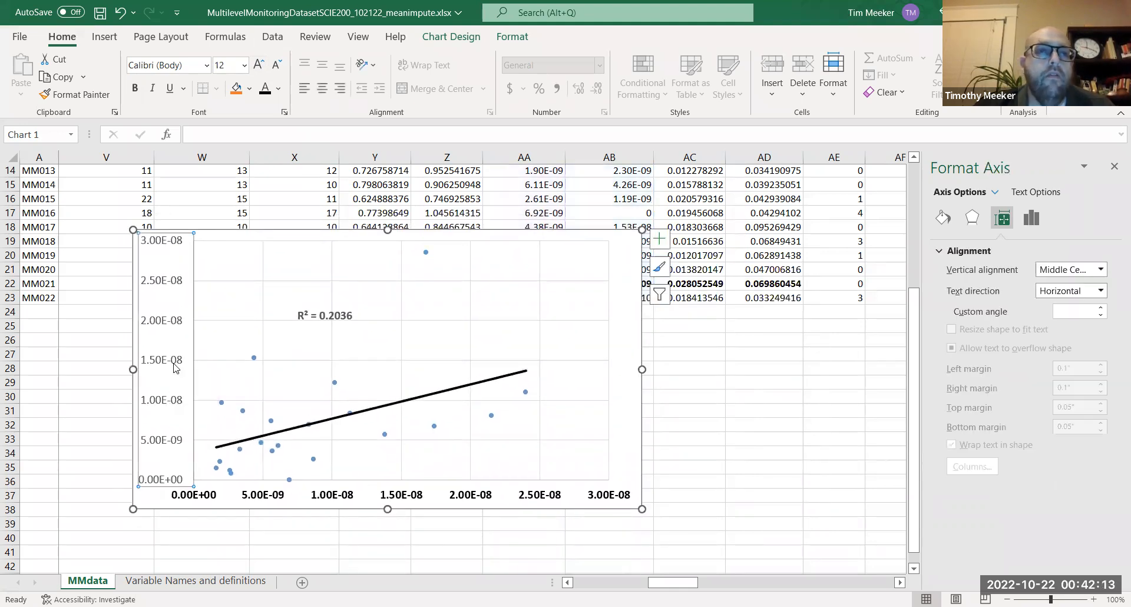
pyautogui.click(135, 88)
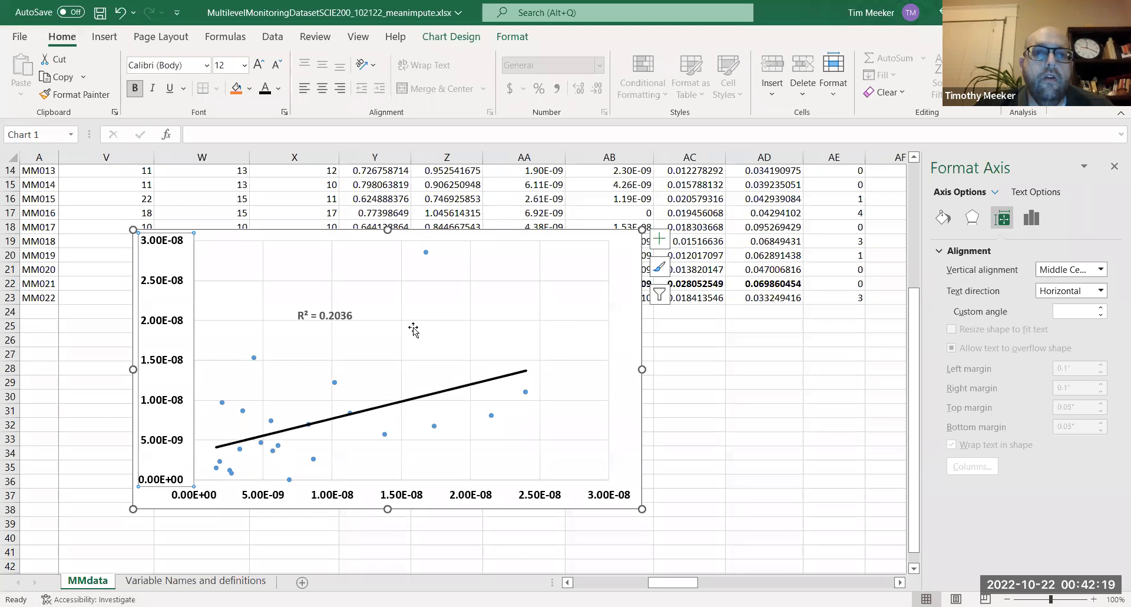
pyautogui.click(339, 319)
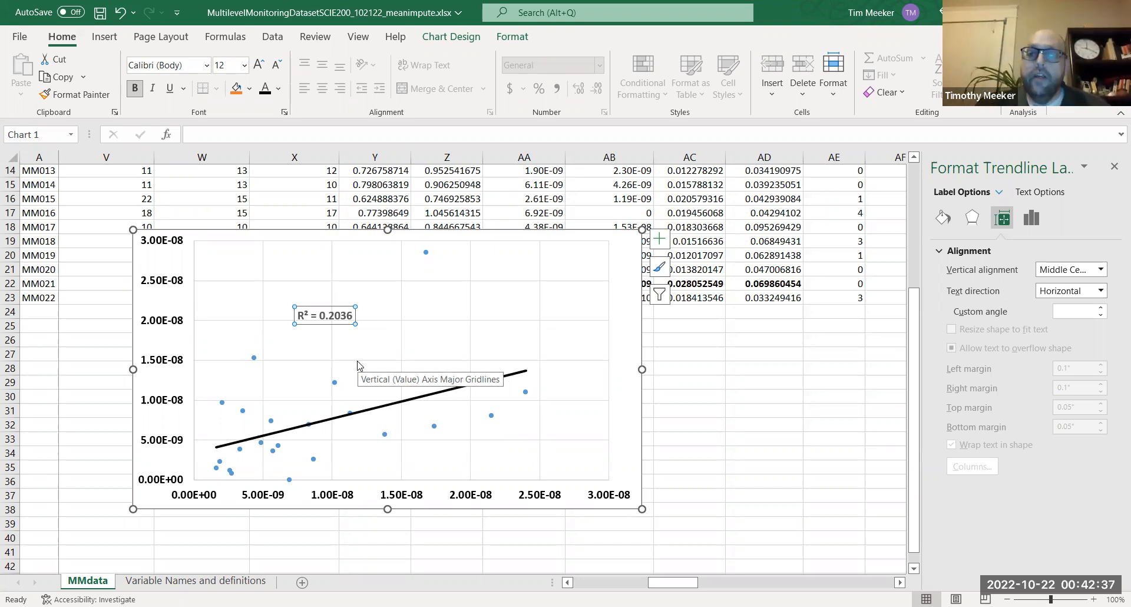
pyautogui.click(699, 448)
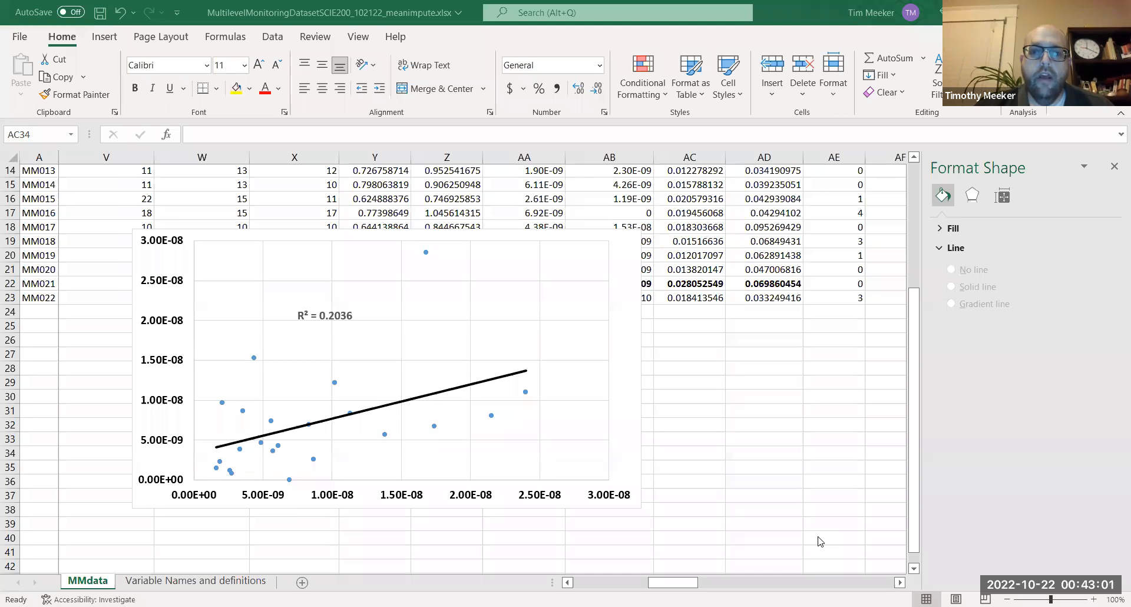
# Switch to VassarStats and calculate the significance of the correlation coefficient with N = 22 and r = 0.45.
pyautogui.hotkey('alt', 'Tab')
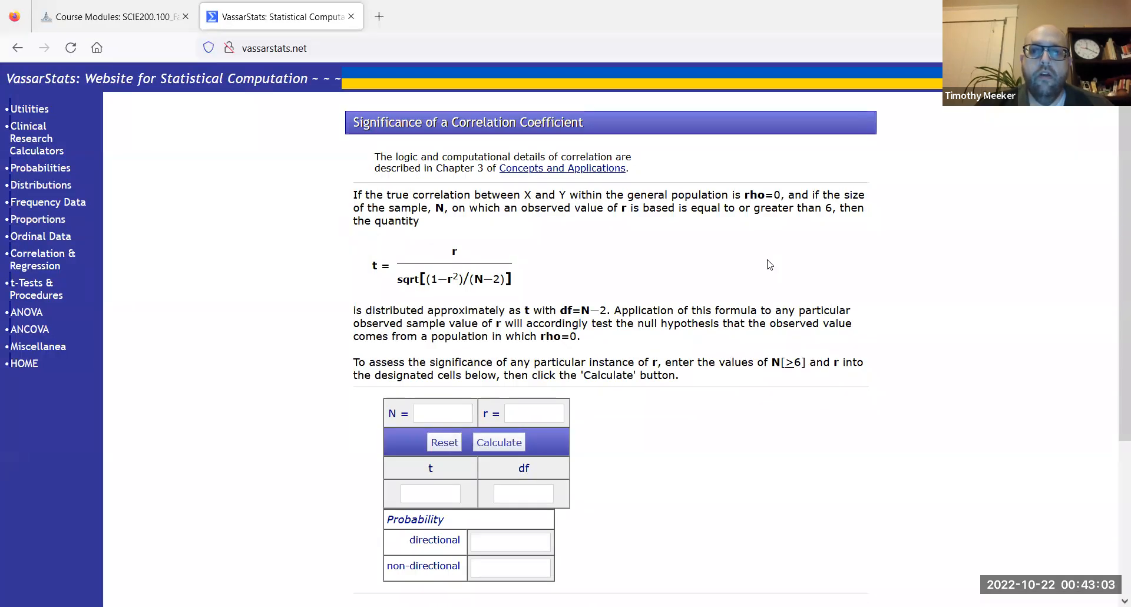
pyautogui.click(432, 410)
pyautogui.write('22')
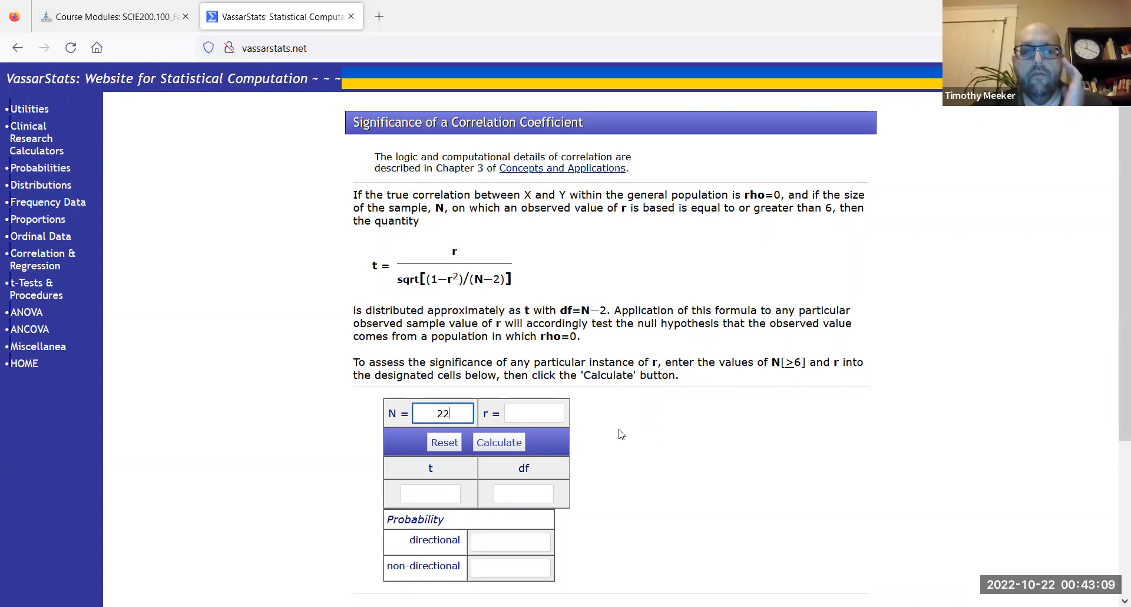
pyautogui.click(547, 415)
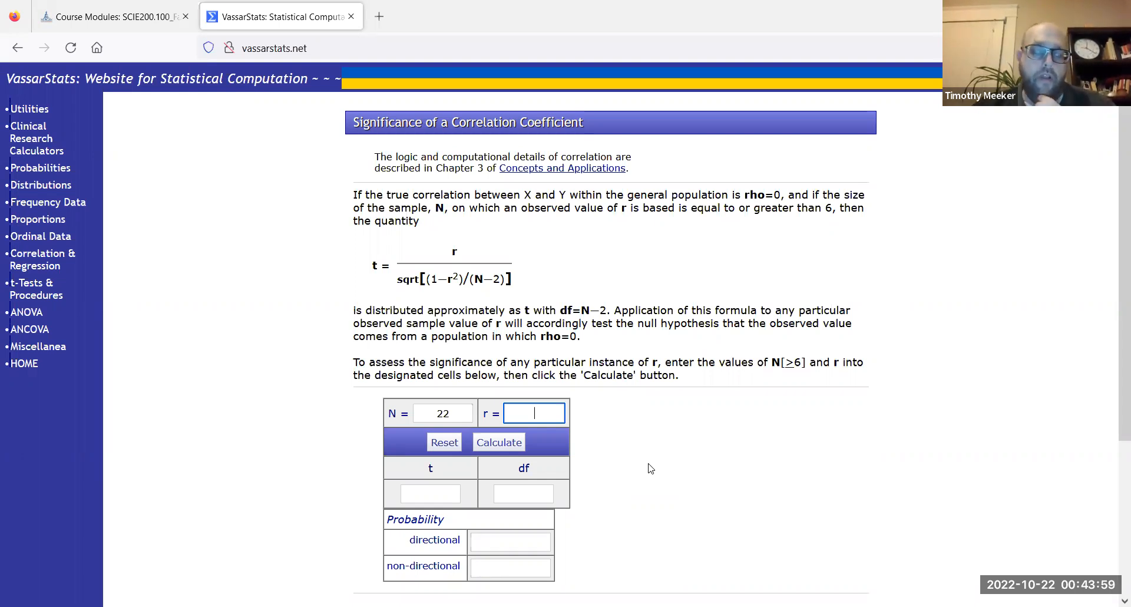
pyautogui.write('0.45')
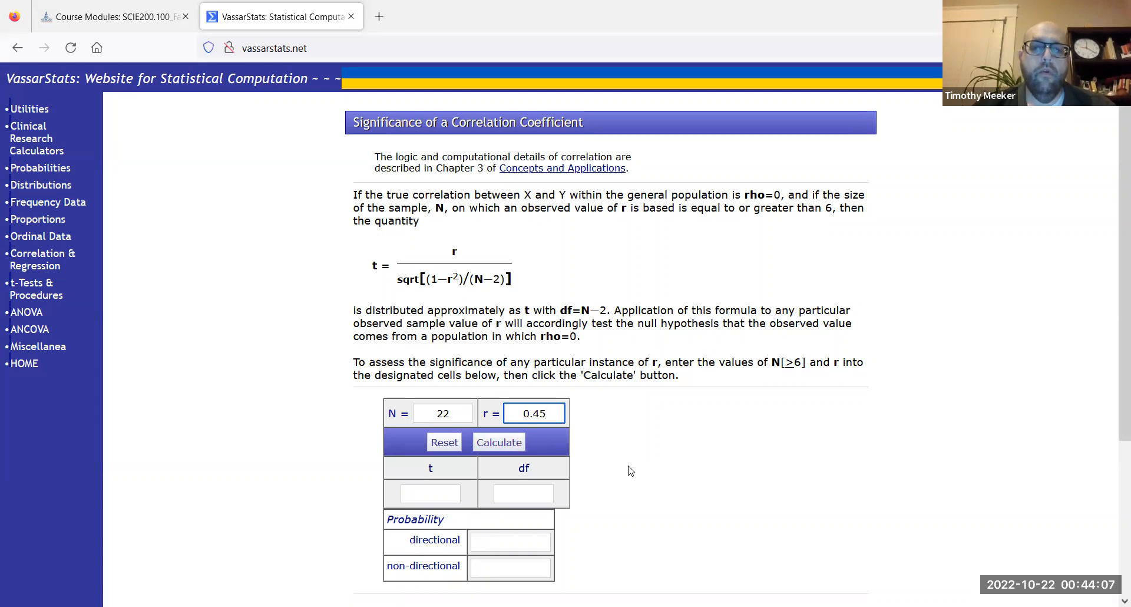
pyautogui.click(523, 444)
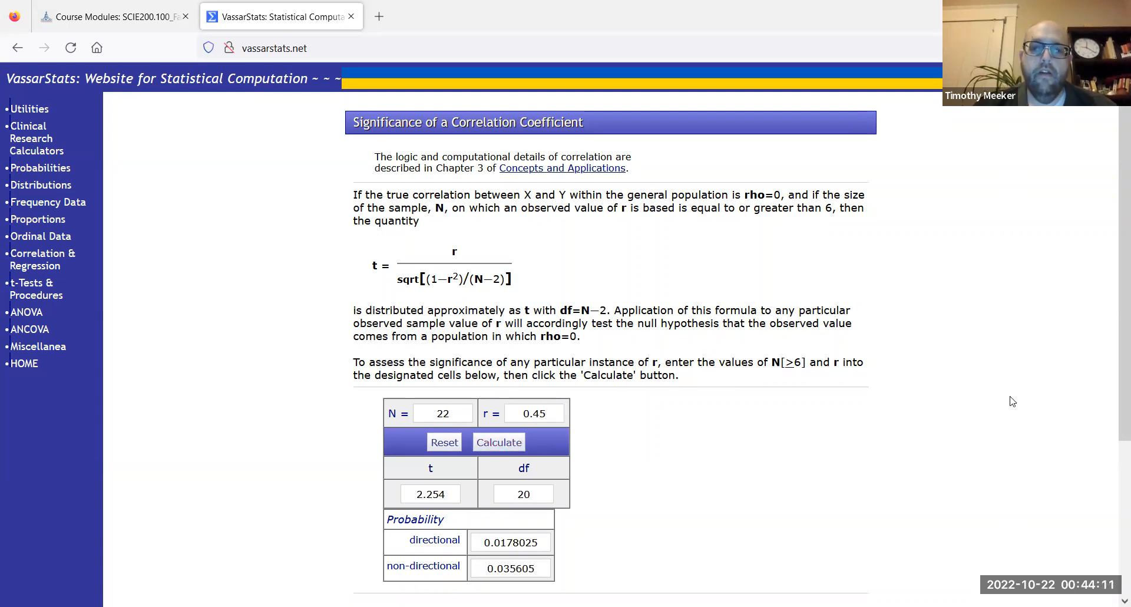
pyautogui.scroll(-1, 1114, 387)
pyautogui.scroll(-1, 1114, 387)
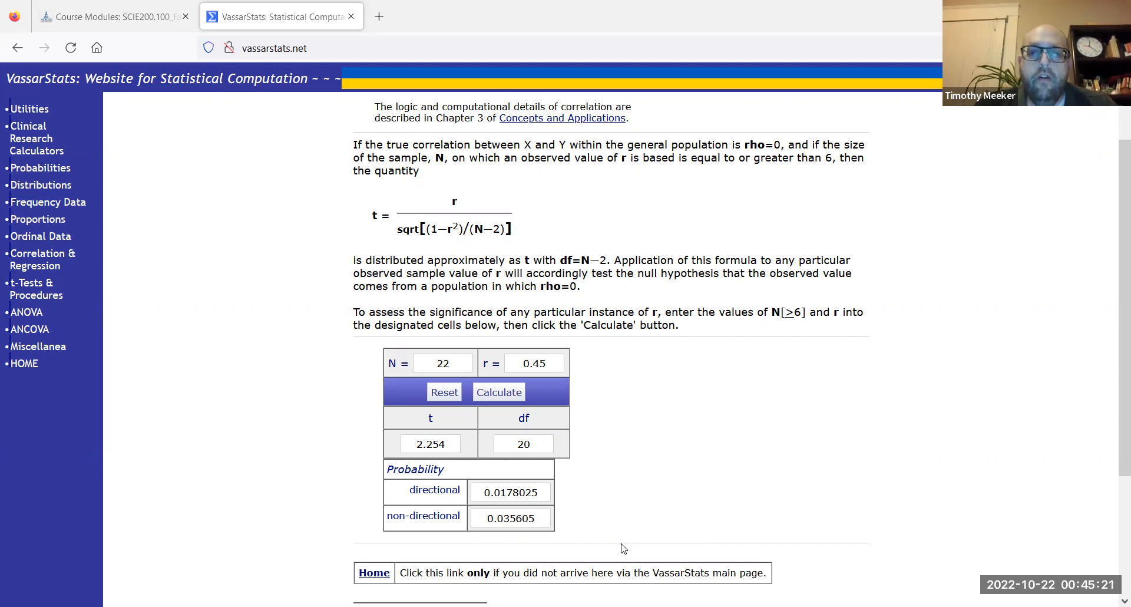
# Back in Excel, change the trendline label to "R = 0.45" and move it just below the 2.50E-08 gridline, under the highest data point.
pyautogui.hotkey('alt', 'Tab')
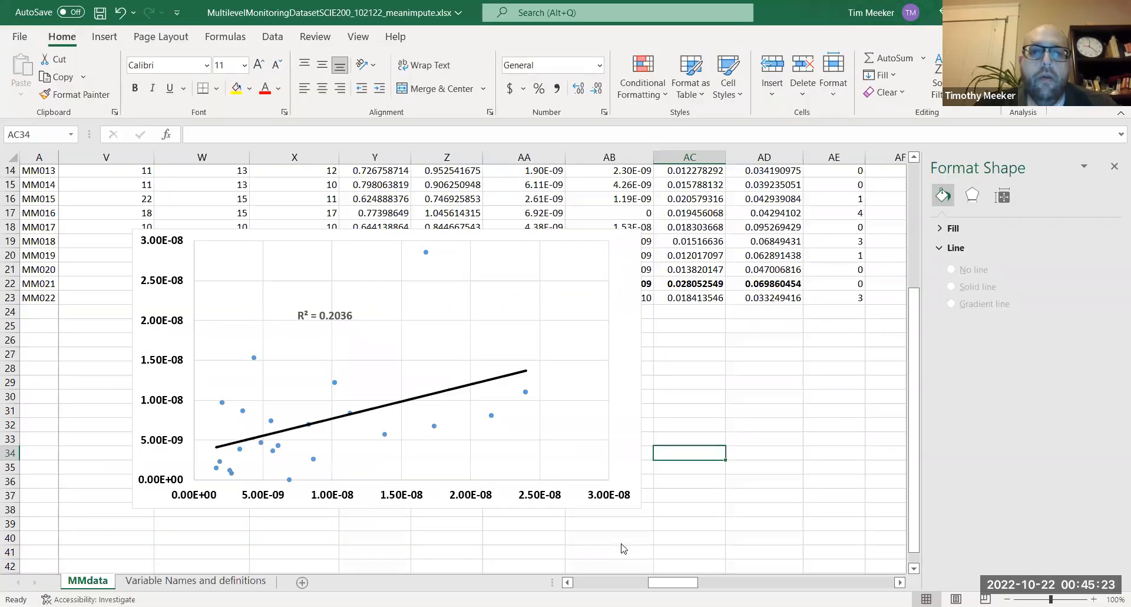
pyautogui.click(312, 317)
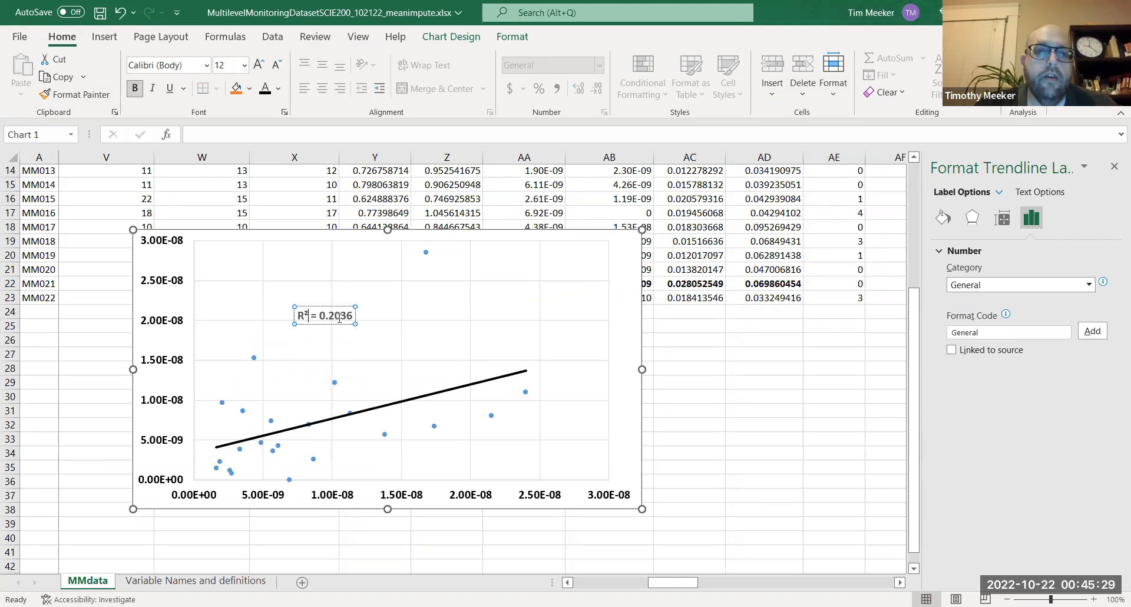
pyautogui.click(307, 316)
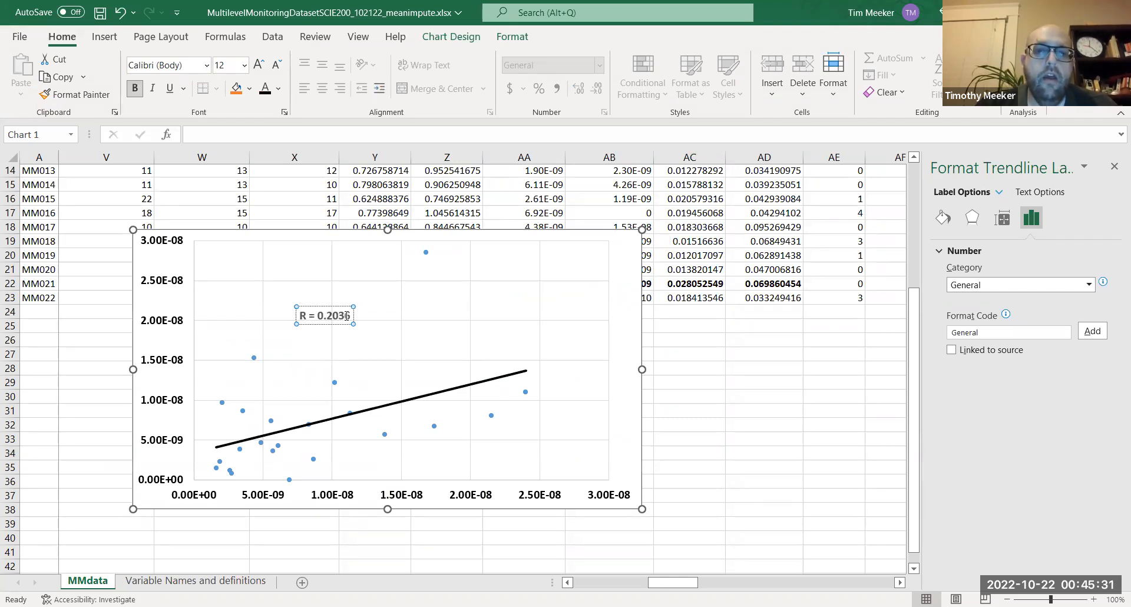
pyautogui.click(349, 317)
pyautogui.press('BackSpace')
pyautogui.press('BackSpace')
pyautogui.press('BackSpace')
pyautogui.press('BackSpace')
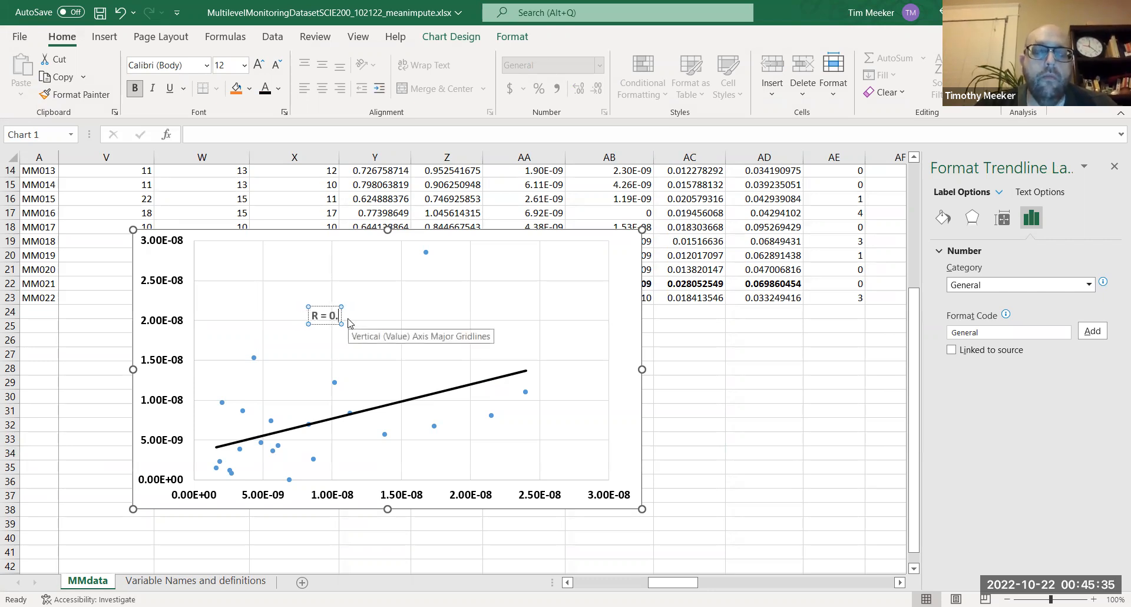
pyautogui.write('45')
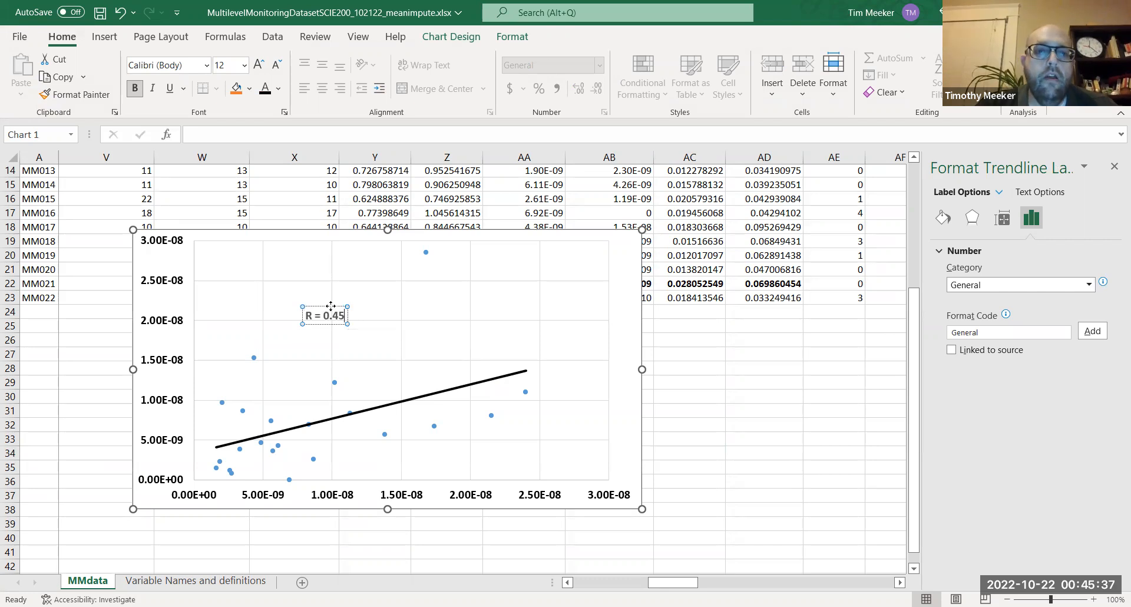
pyautogui.moveTo(331, 306); pyautogui.dragTo(438, 288)
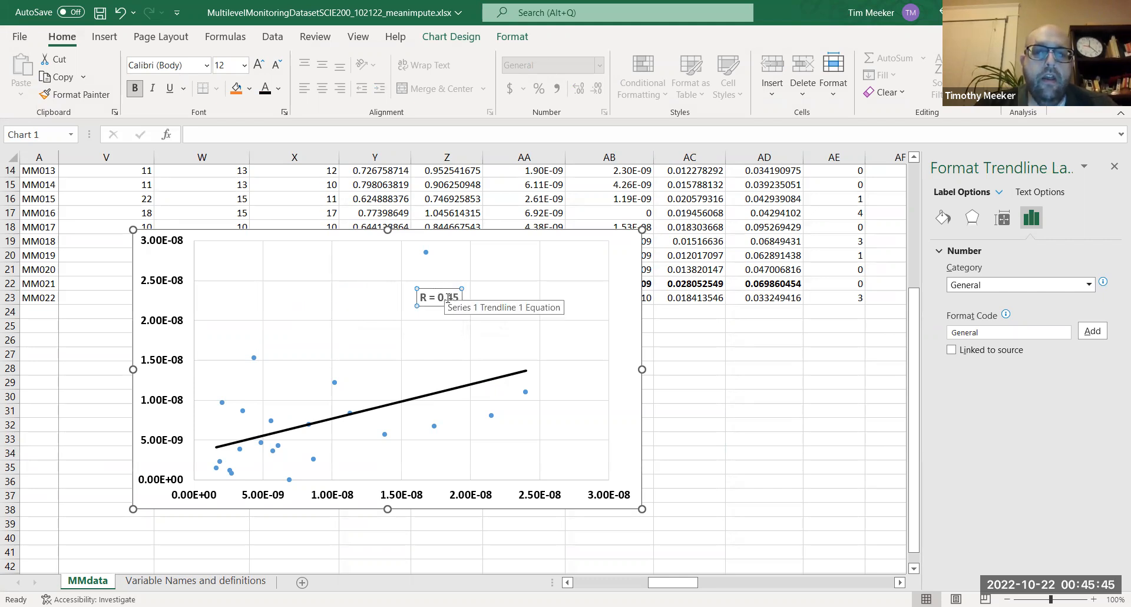
# Append "; t-stat = 2.25" to the end of the trendline label.
pyautogui.click(453, 298)
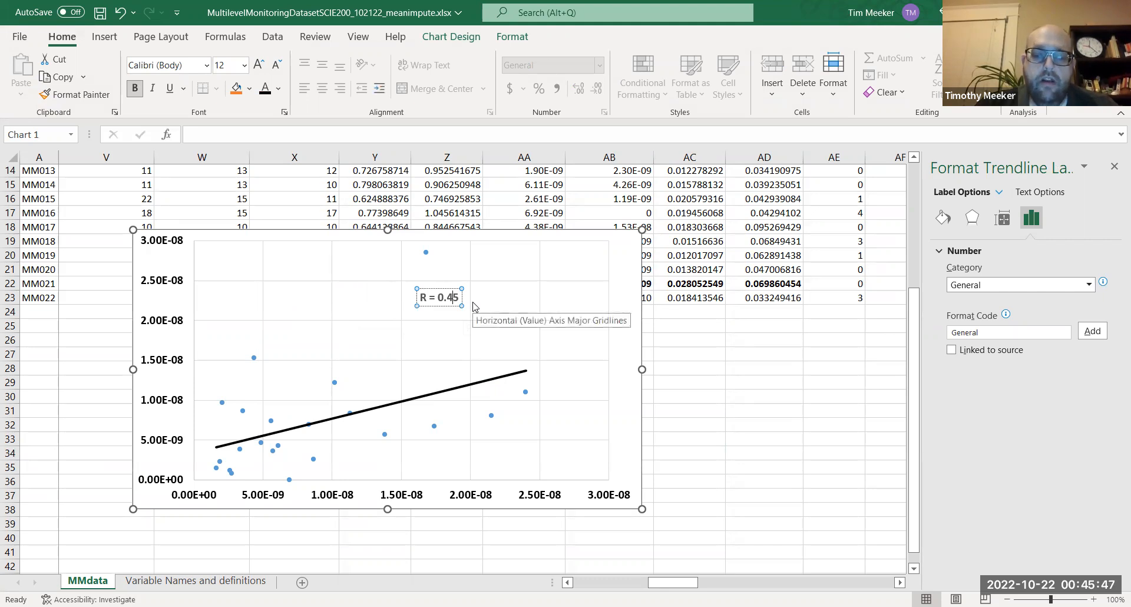
pyautogui.press('Left')
pyautogui.press('Left')
pyautogui.press('Left')
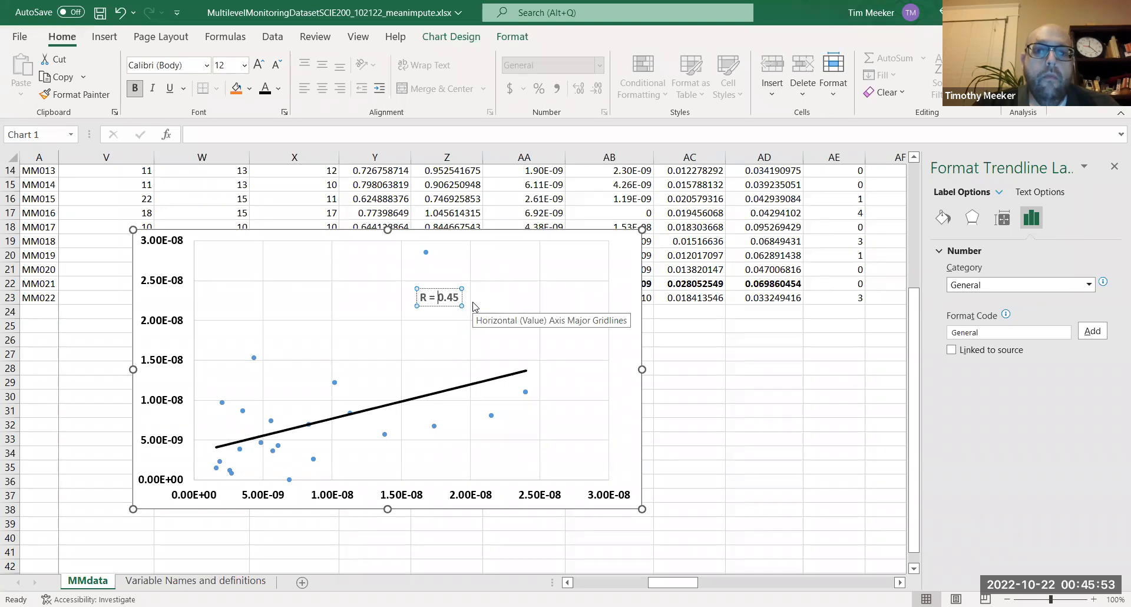
pyautogui.press('End')
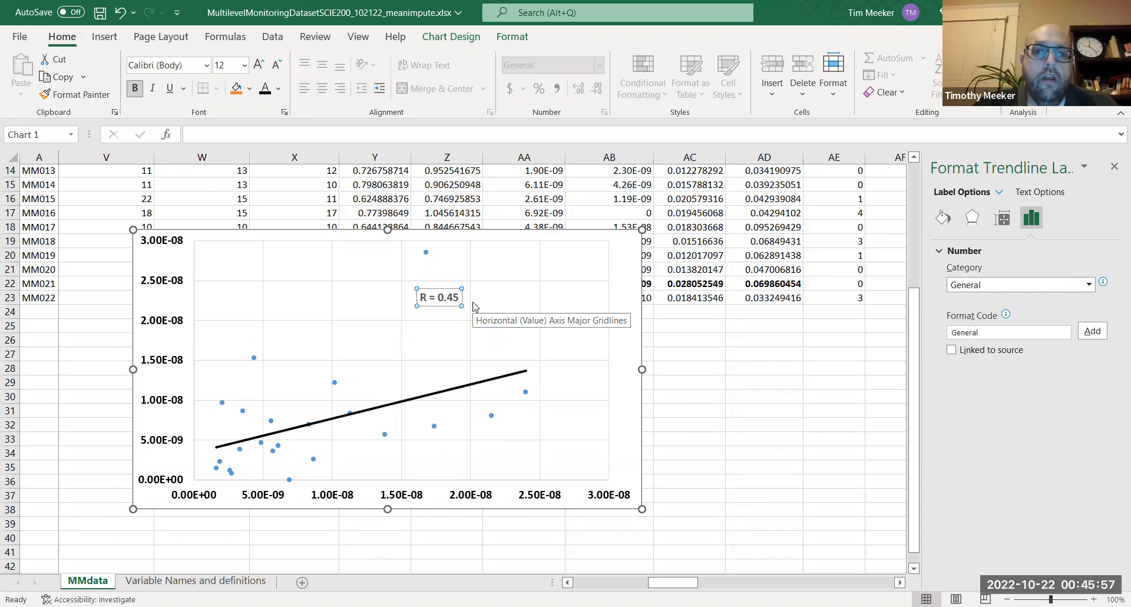
pyautogui.write(';')
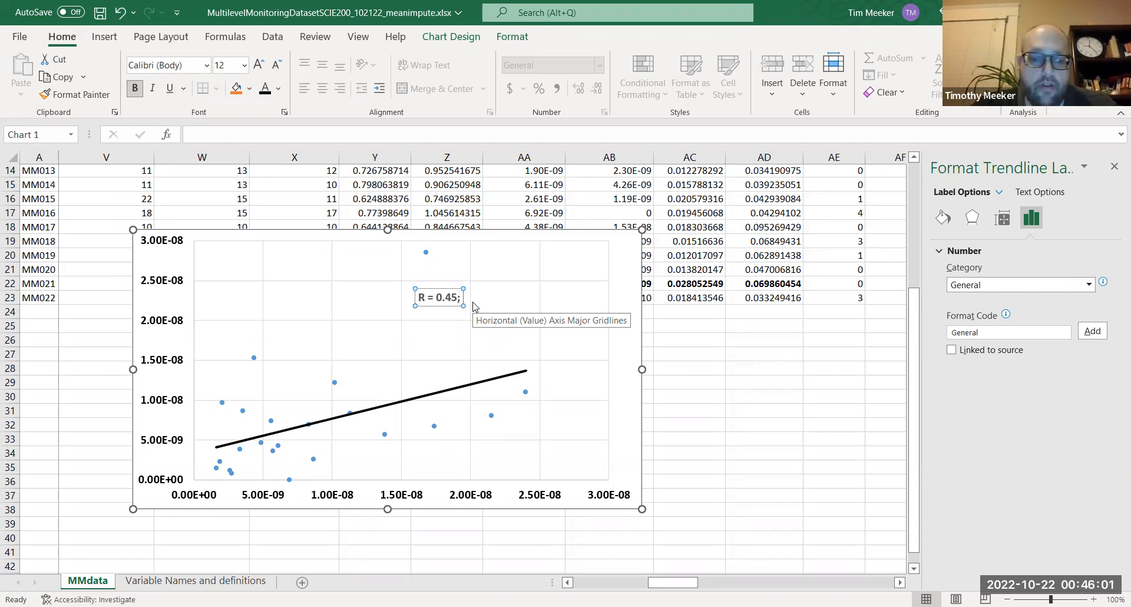
pyautogui.write('t-stat')
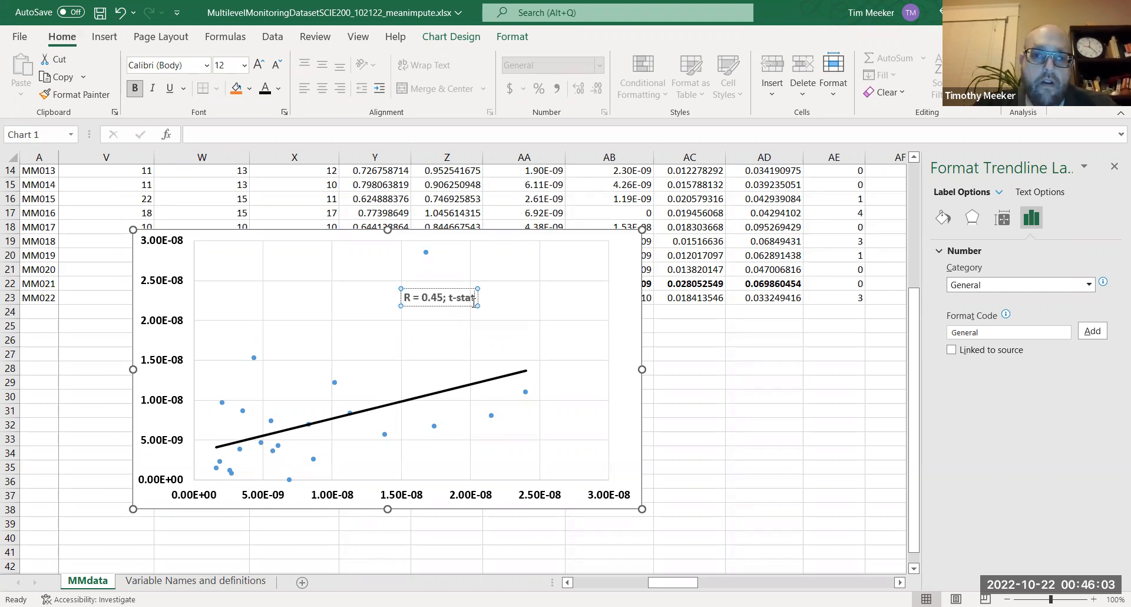
pyautogui.write('=')
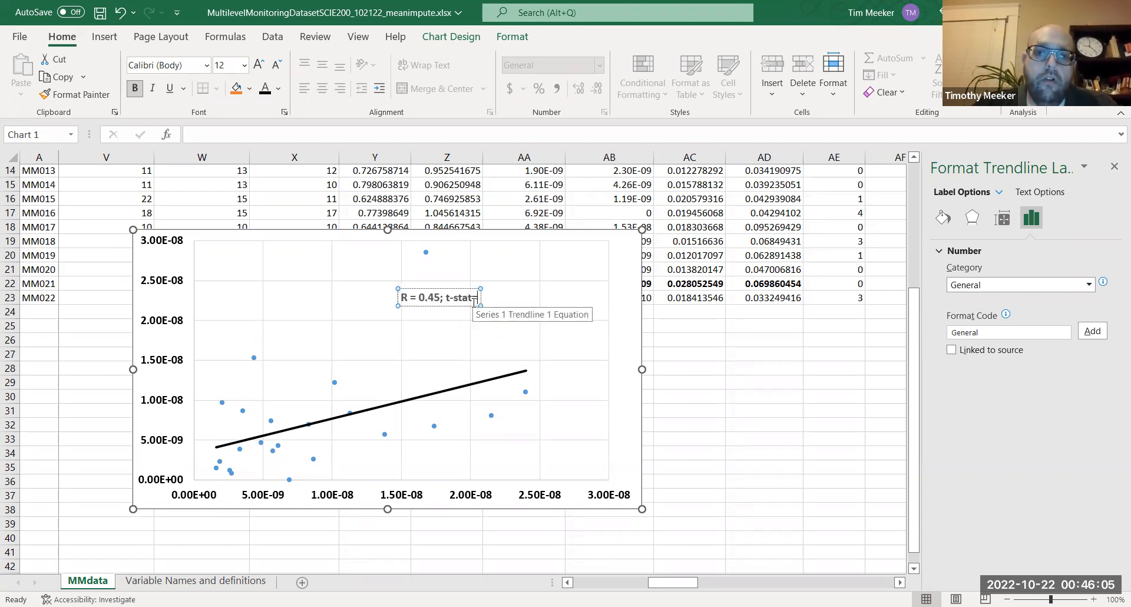
pyautogui.press('BackSpace')
pyautogui.write('=')
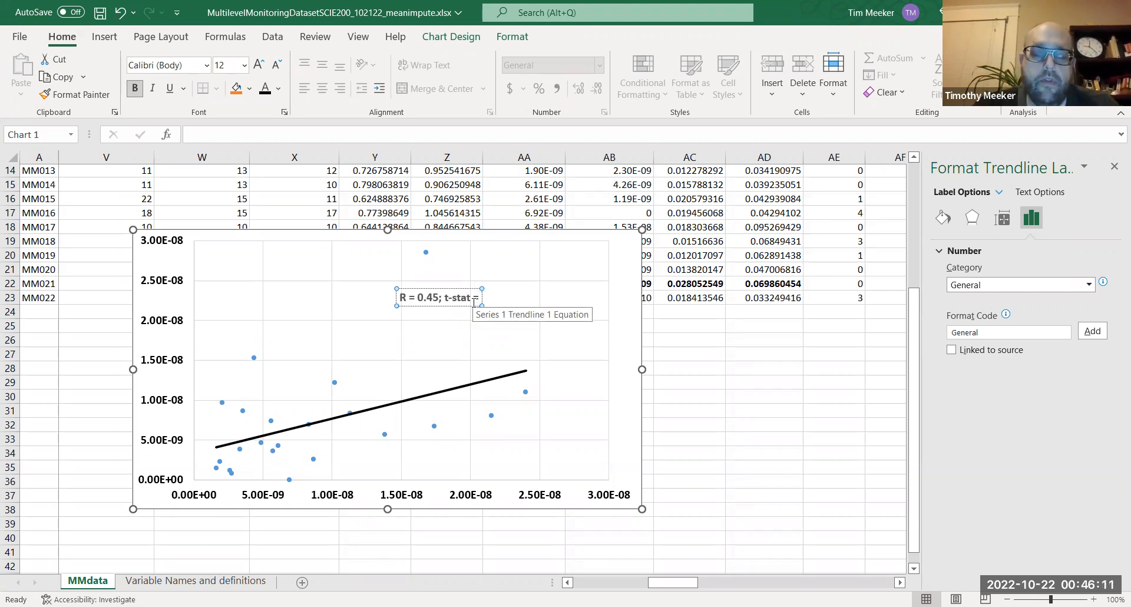
pyautogui.write('2.25')
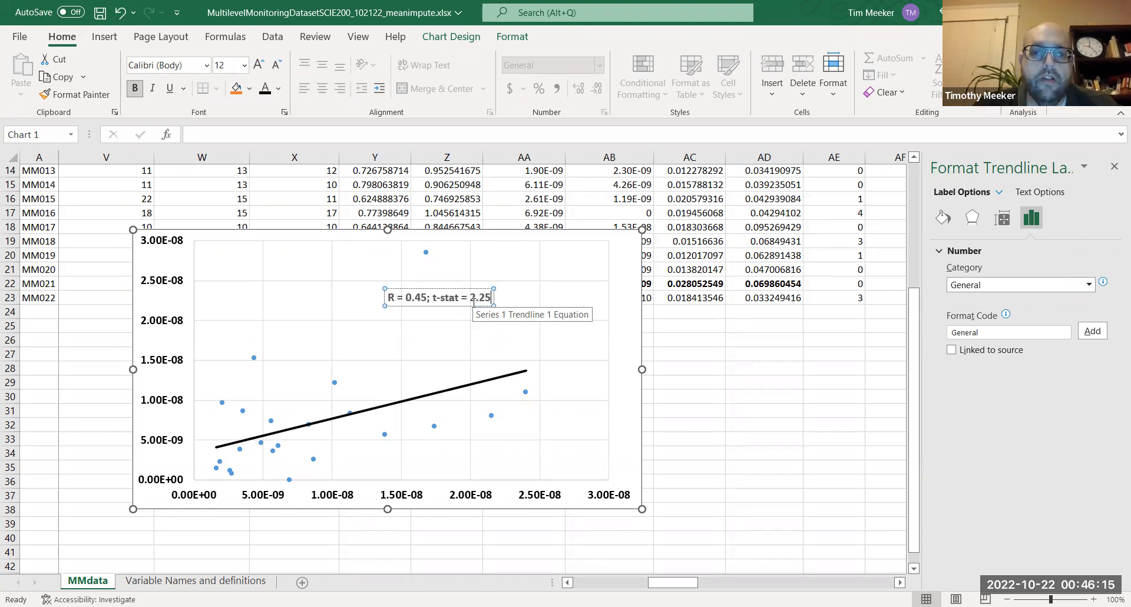
# Append "; p = 0.036" to the trendline label and move it toward the vertical axis, between the 2.00E-08 and 2.50E-08 gridlines.
pyautogui.write(';')
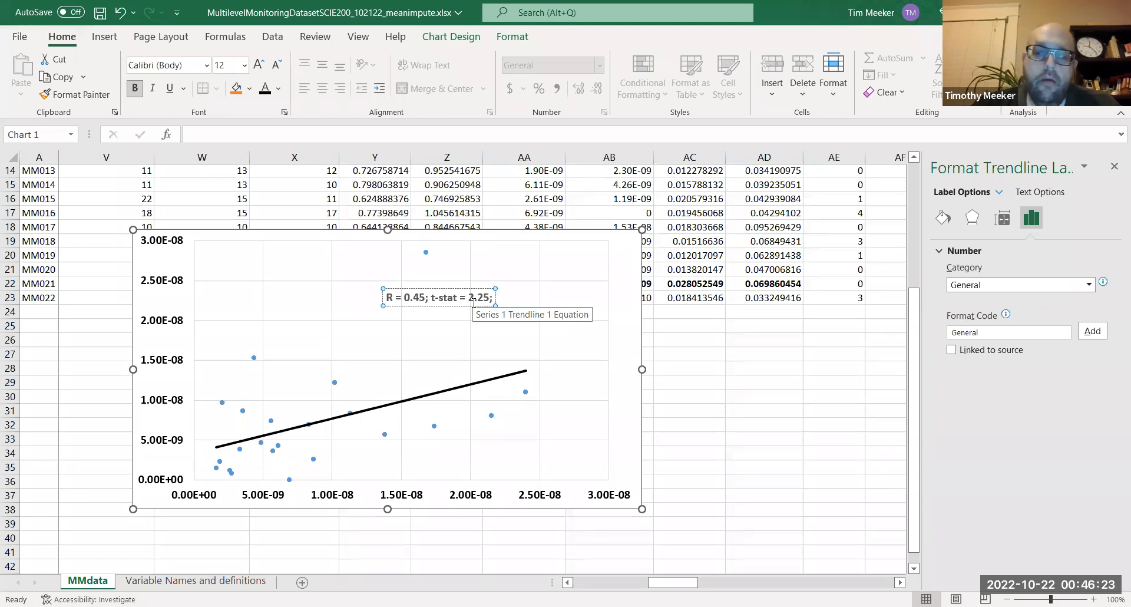
pyautogui.write('p=0')
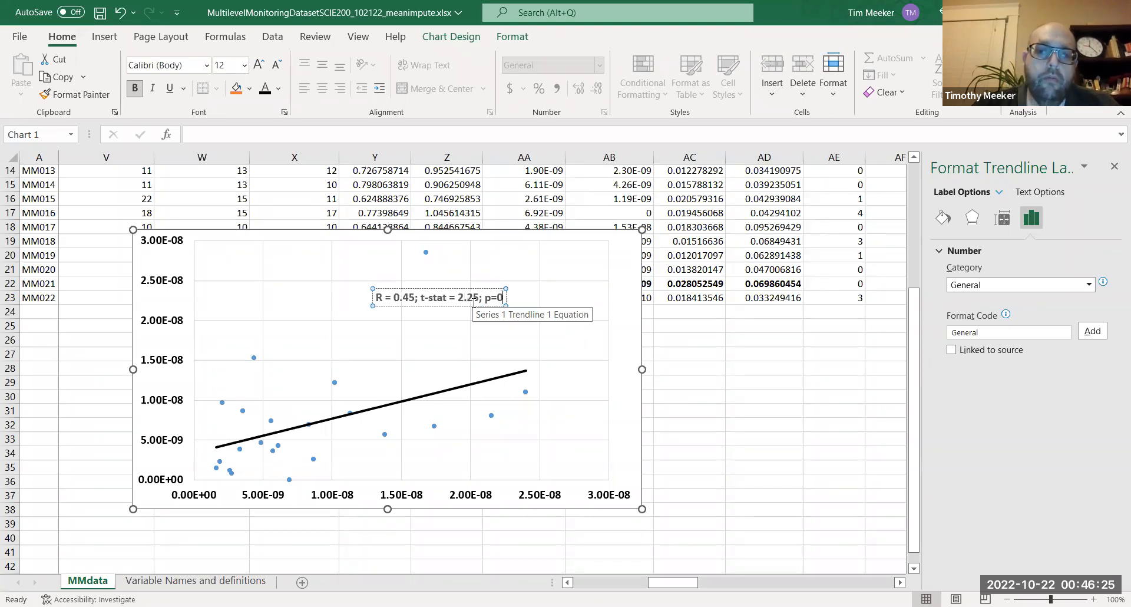
pyautogui.write('.036')
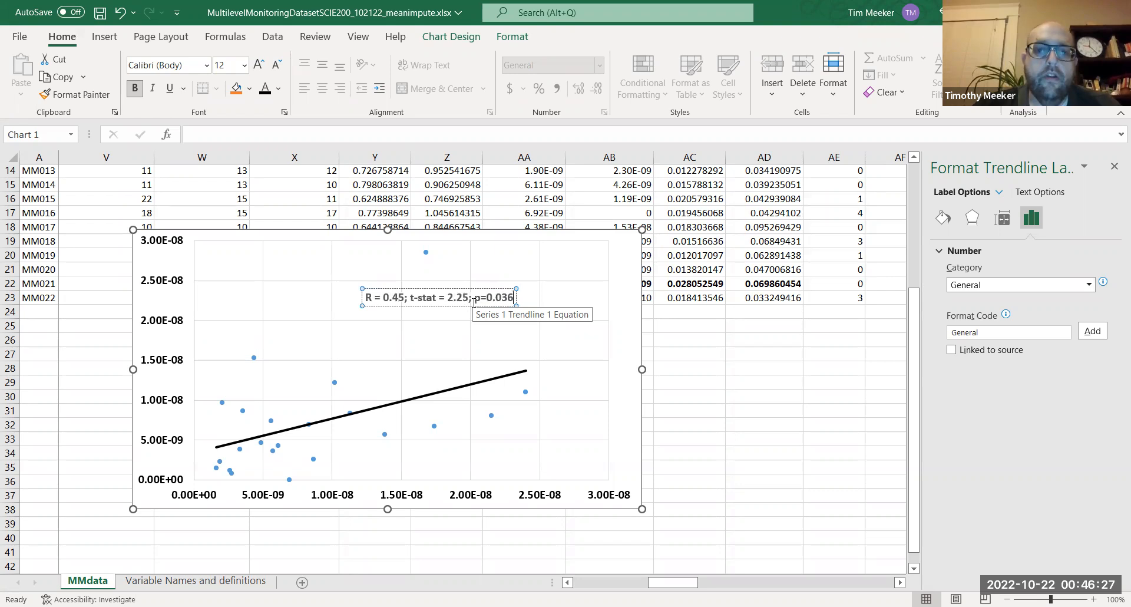
pyautogui.press('Left')
pyautogui.press('Left')
pyautogui.press('Left')
pyautogui.press('Left')
pyautogui.press('Left')
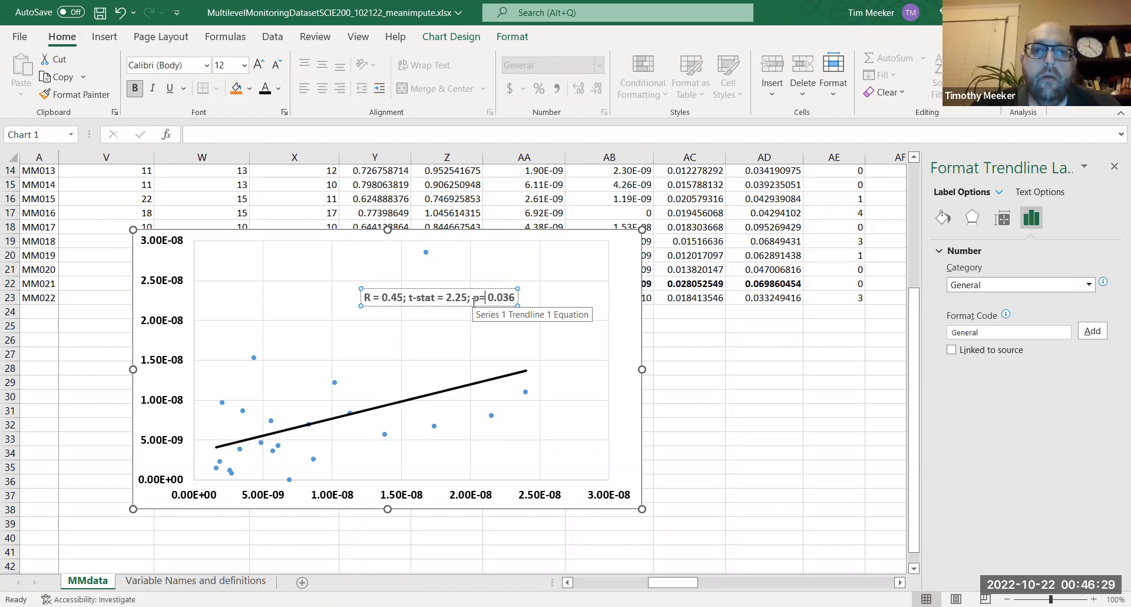
pyautogui.press('Left')
pyautogui.press('Left')
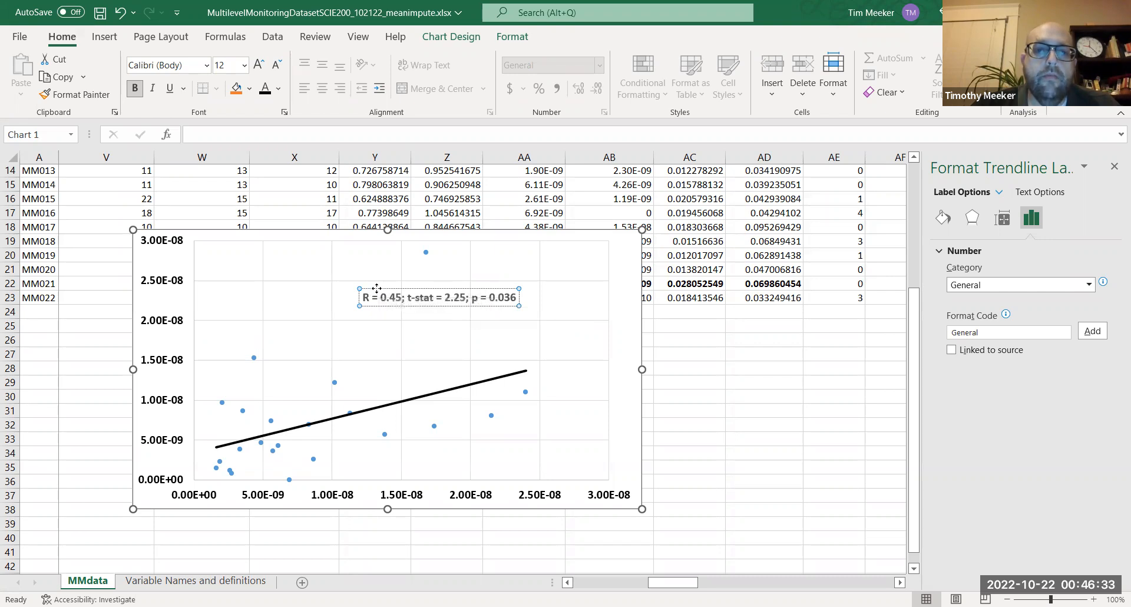
pyautogui.moveTo(377, 288); pyautogui.dragTo(316, 292)
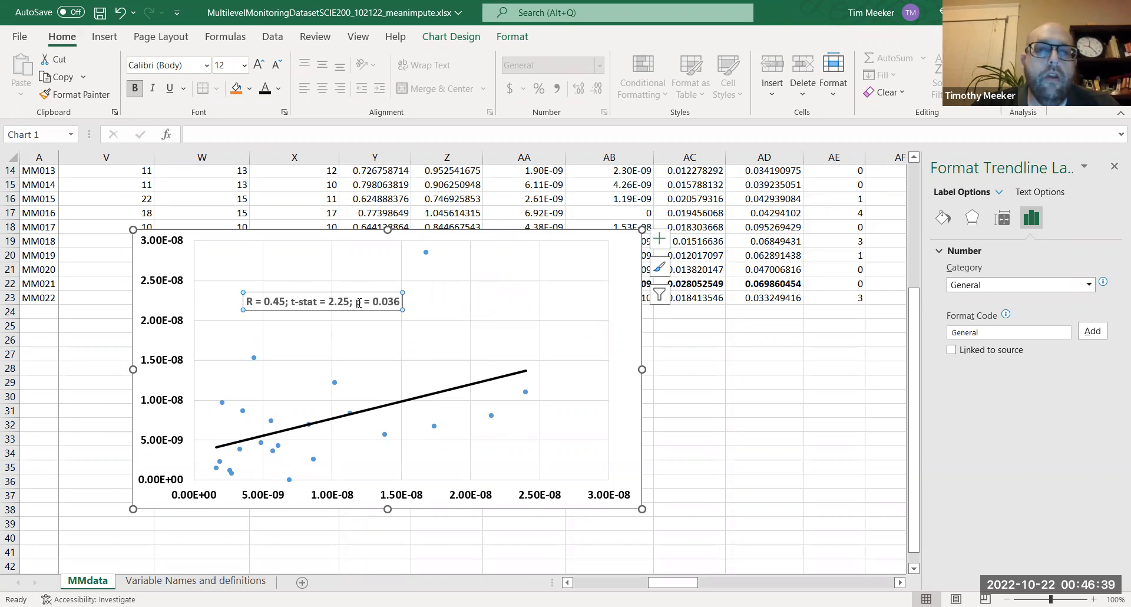
pyautogui.moveTo(399, 302); pyautogui.dragTo(253, 317)
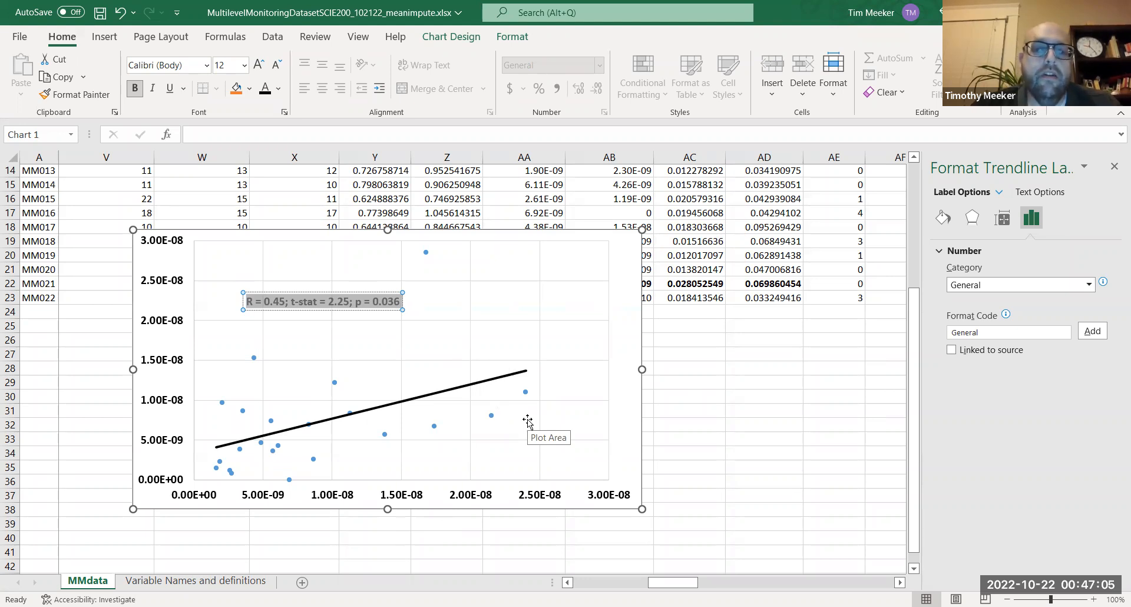
# Delete the finished melatonin scatter chart from the MMdata sheet and close the formatting pane.
pyautogui.click(636, 422)
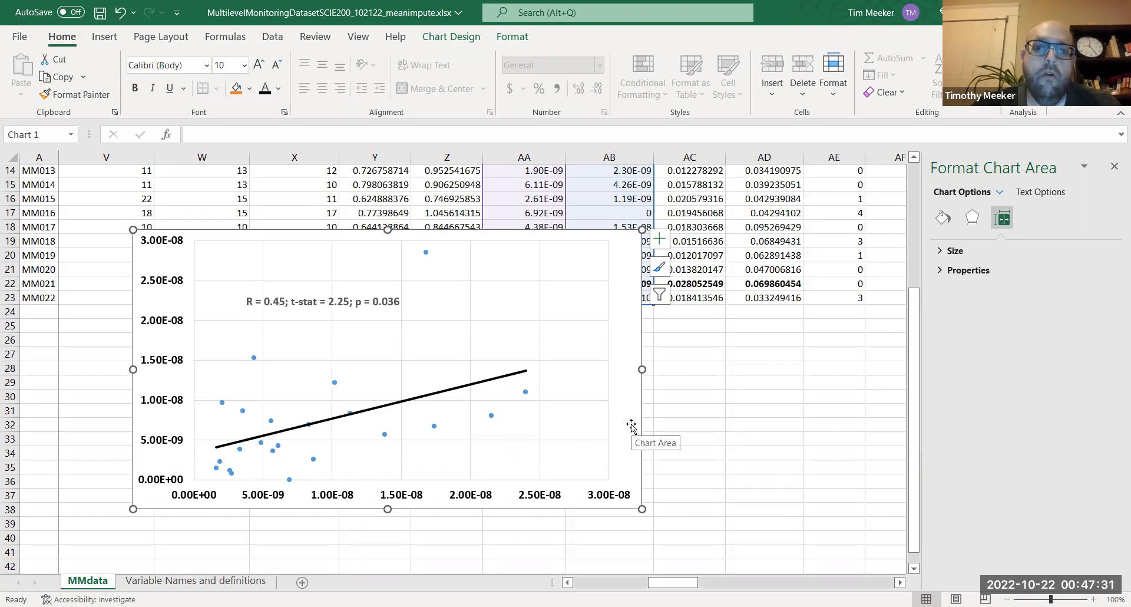
pyautogui.press('Delete')
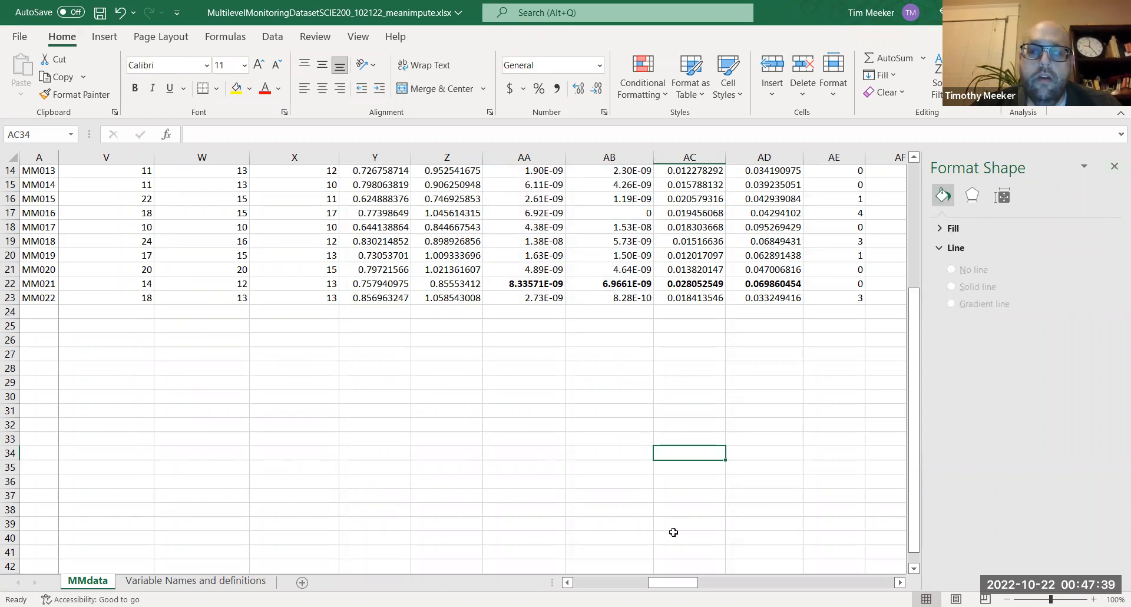
pyautogui.hotkey('alt', 'Tab')
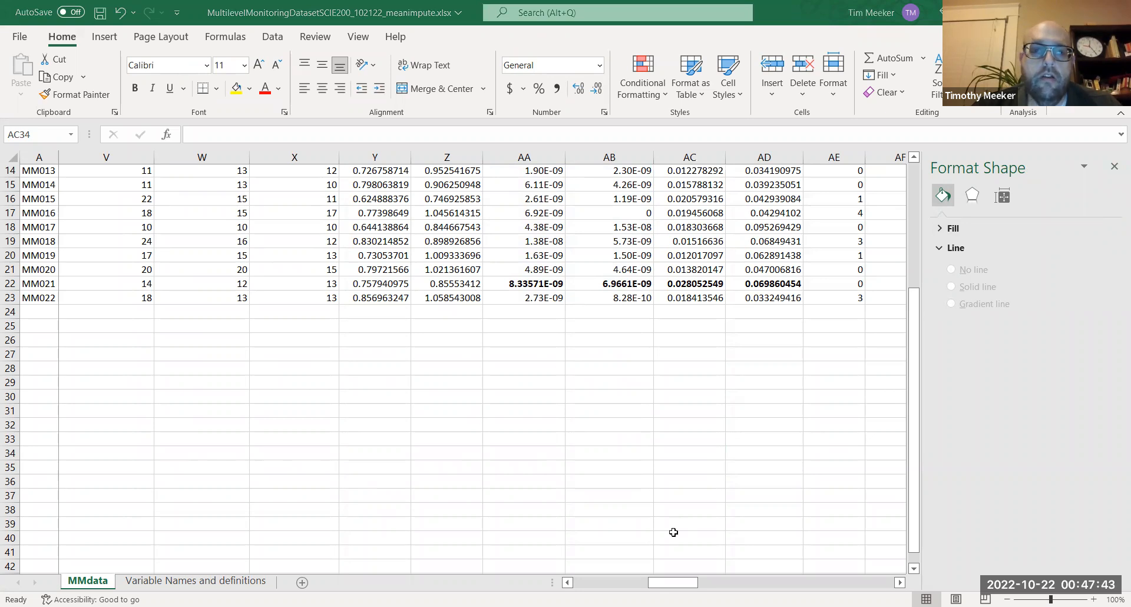
pyautogui.hotkey('alt', 'Tab')
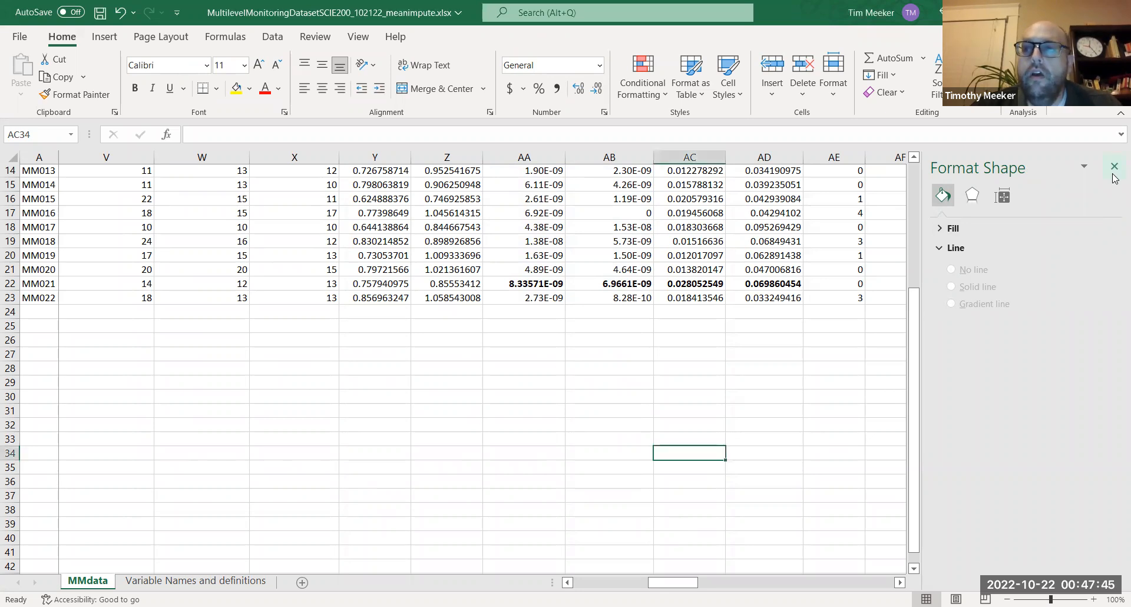
pyautogui.click(1112, 167)
# Calculate the average of CortisolBSDay1 in AC24 with =average(AC2:AC23).
pyautogui.scroll(4, 1114, 179)
pyautogui.scroll(1, 1115, 179)
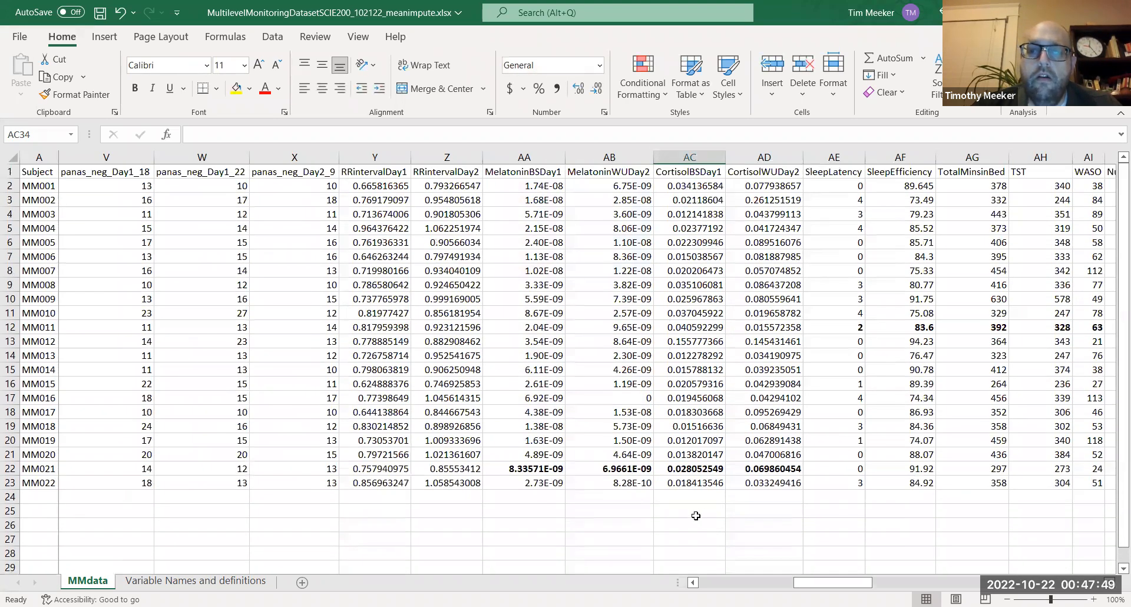
pyautogui.click(691, 496)
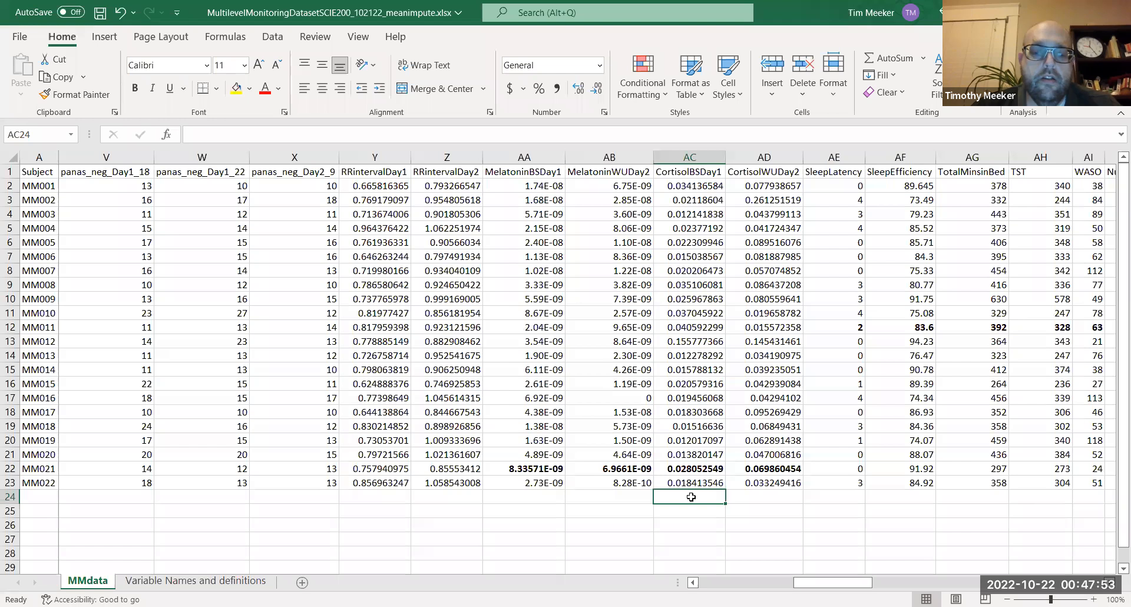
pyautogui.write('=')
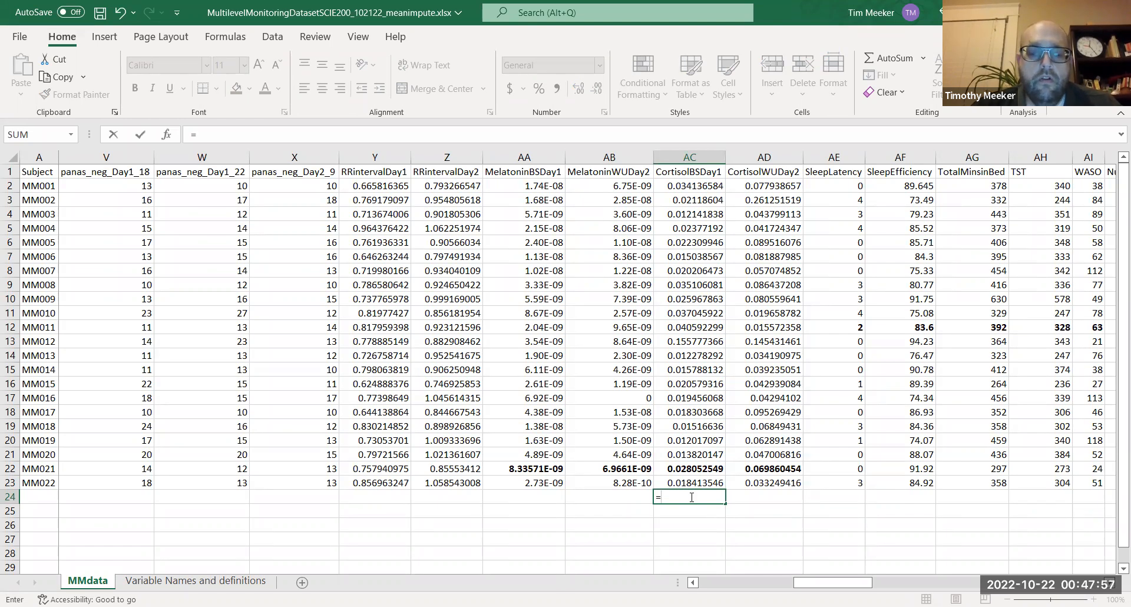
pyautogui.write('average(')
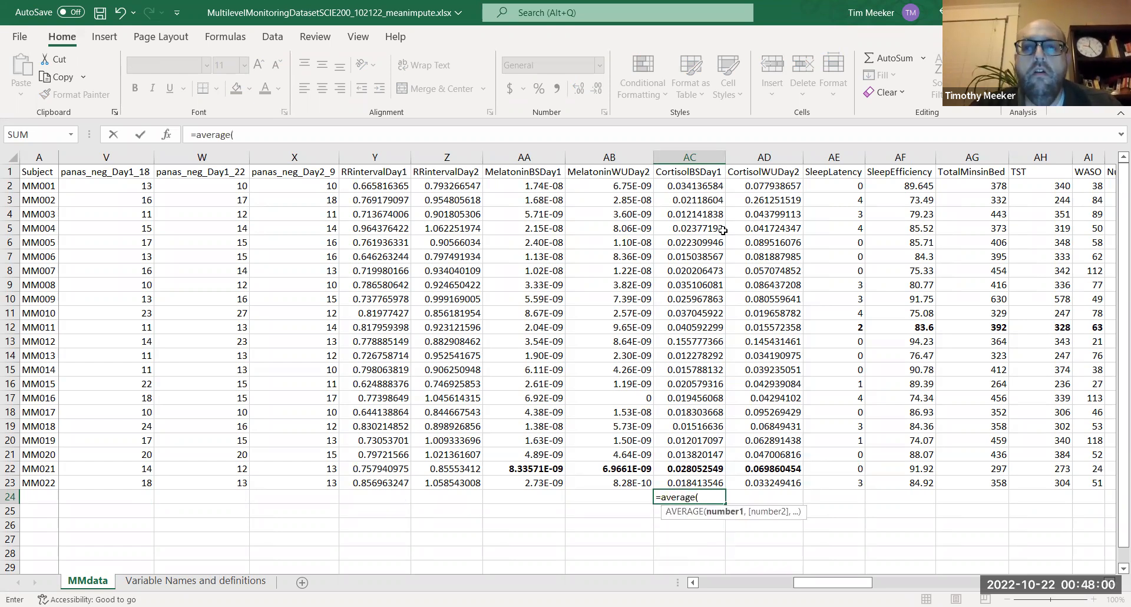
pyautogui.click(707, 186)
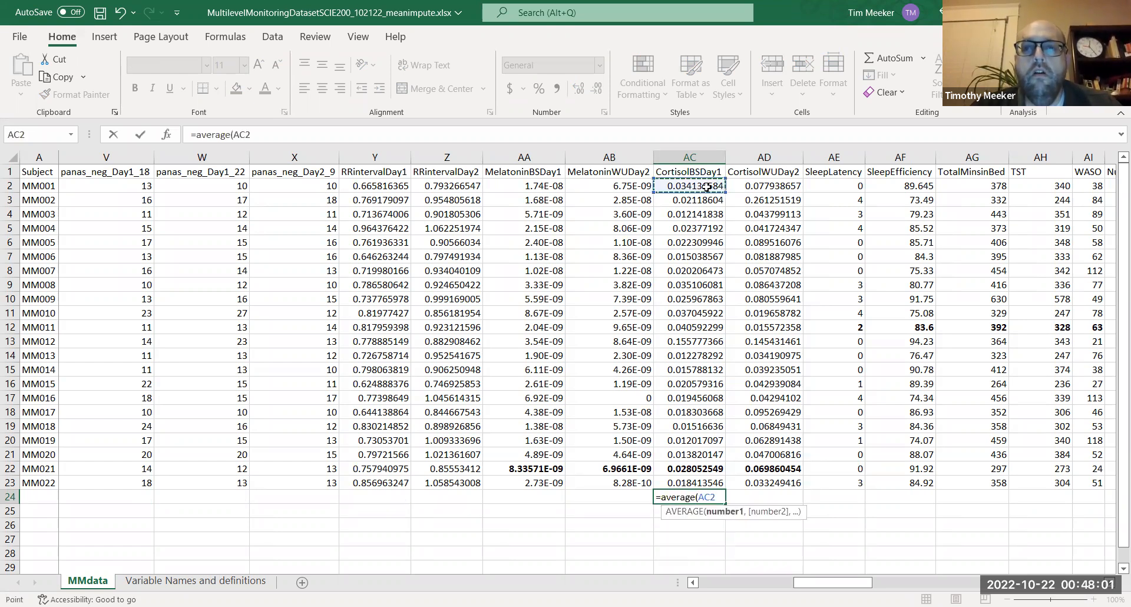
pyautogui.keyDown('shift'); pyautogui.click(698, 482); pyautogui.keyUp('shift')
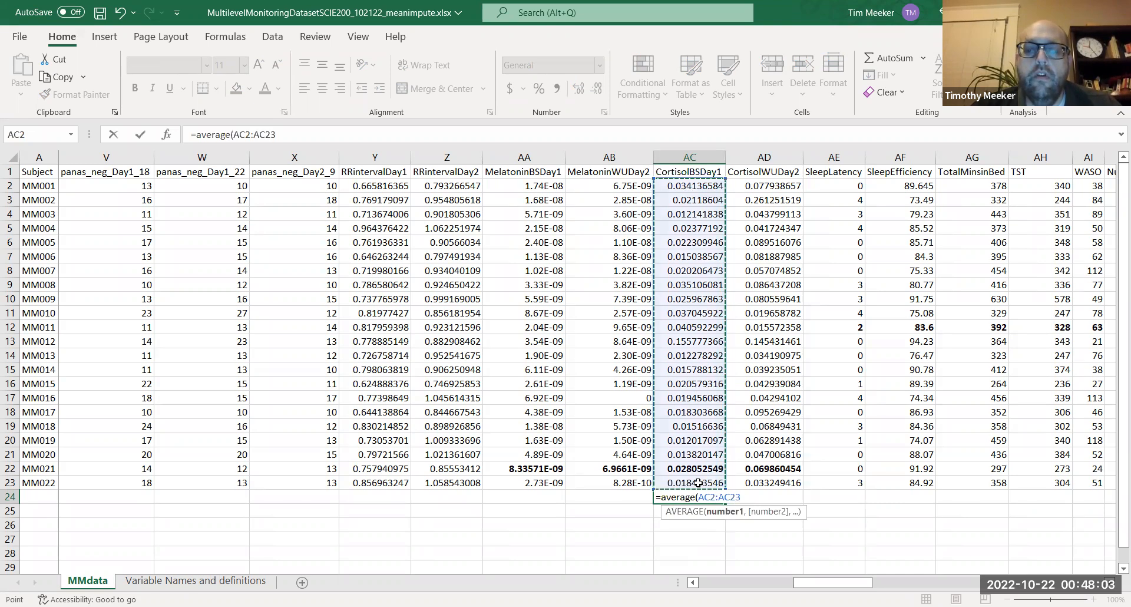
pyautogui.write(')')
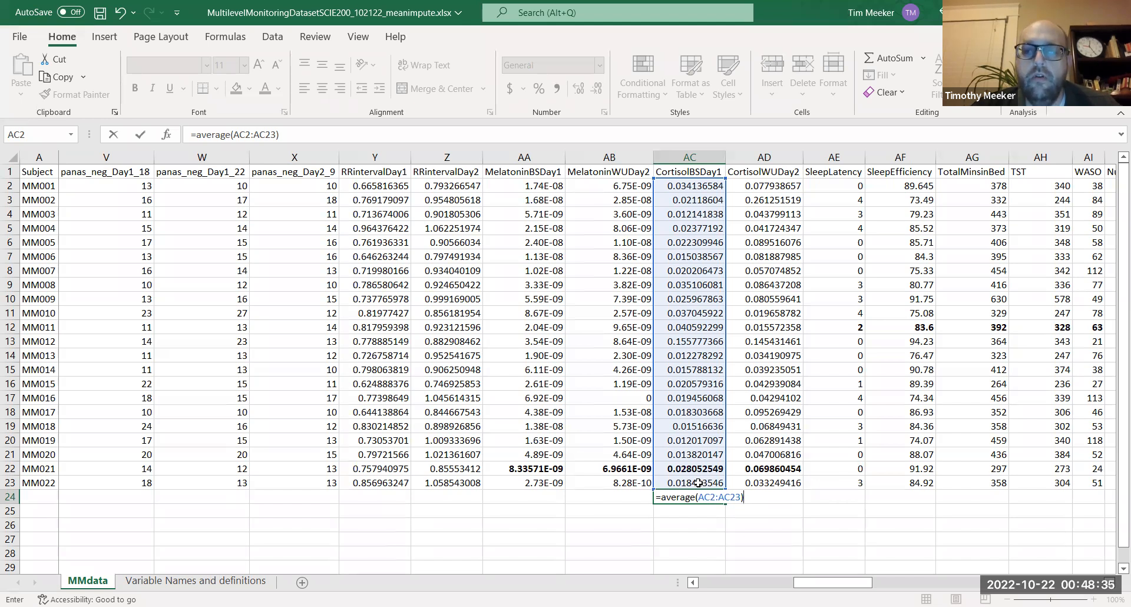
pyautogui.press('Return')
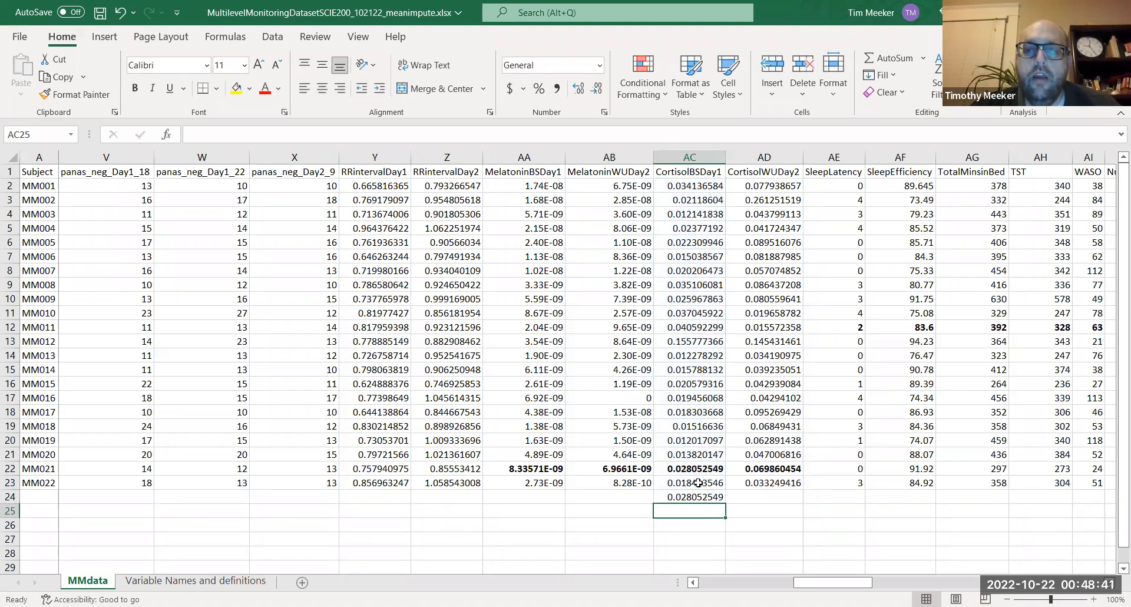
# Calculate the standard deviation of CortisolBSDay1 in AC25 with =stdev(AC2:AC23).
pyautogui.write('=')
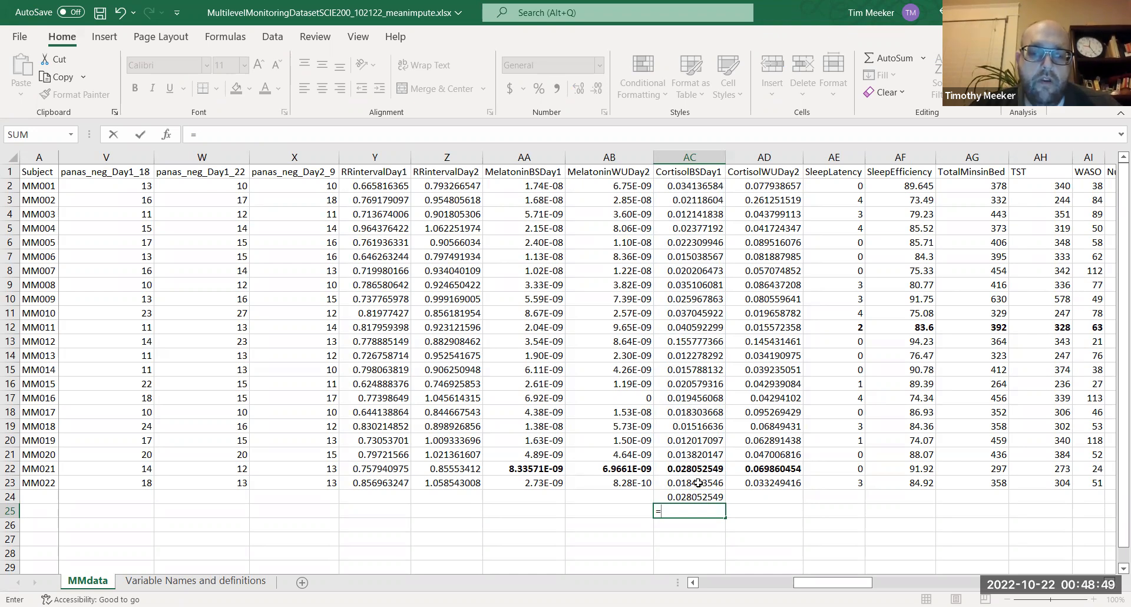
pyautogui.write('stdev(')
pyautogui.click(697, 482)
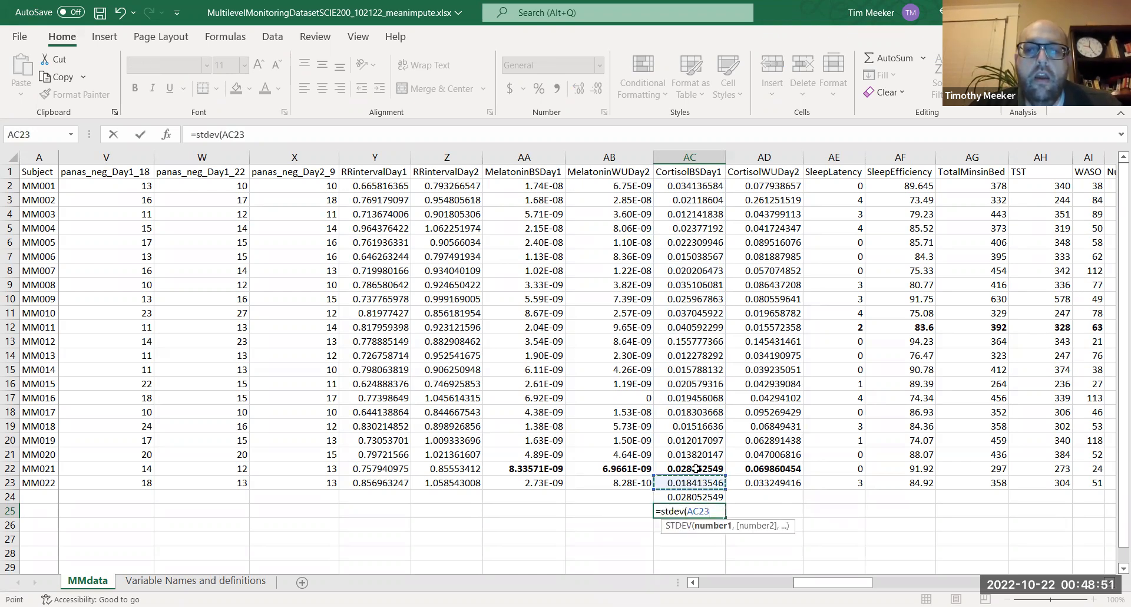
pyautogui.keyDown('shift'); pyautogui.click(687, 186); pyautogui.keyUp('shift')
pyautogui.write(')')
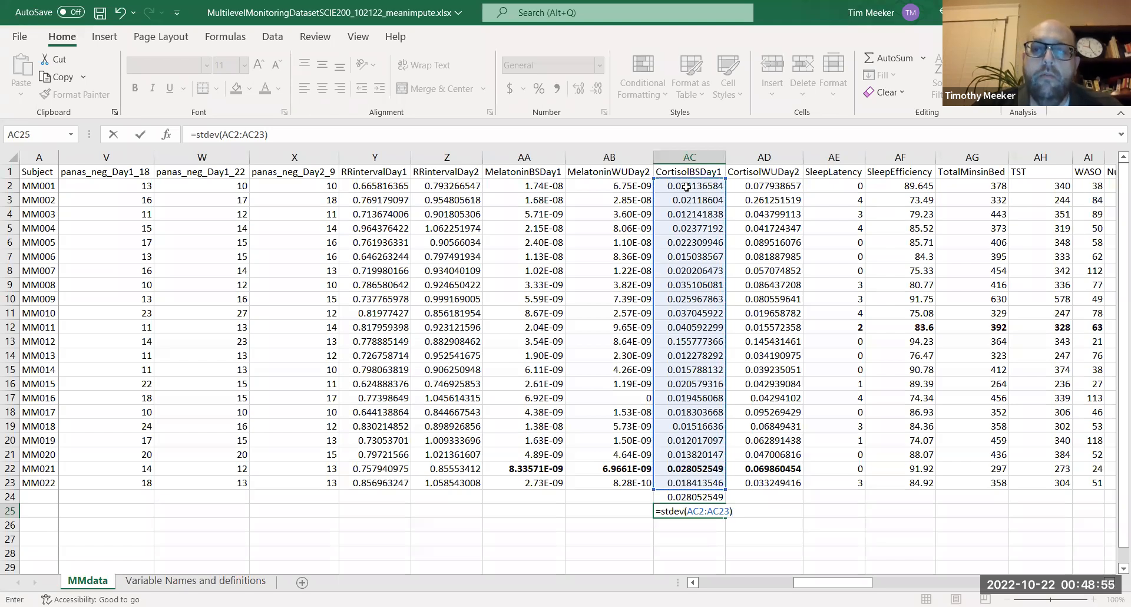
pyautogui.press('Return')
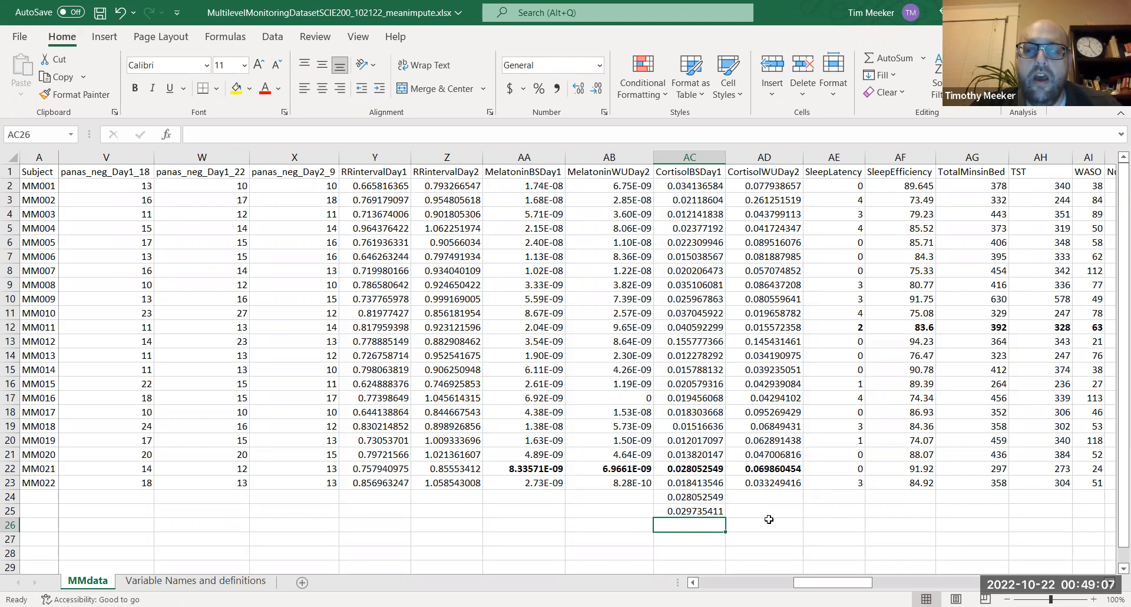
# Fill the average and standard deviation formulas from AC24:AC25 across into AD24:AD25 for CortisolWUDay2.
pyautogui.click(769, 497)
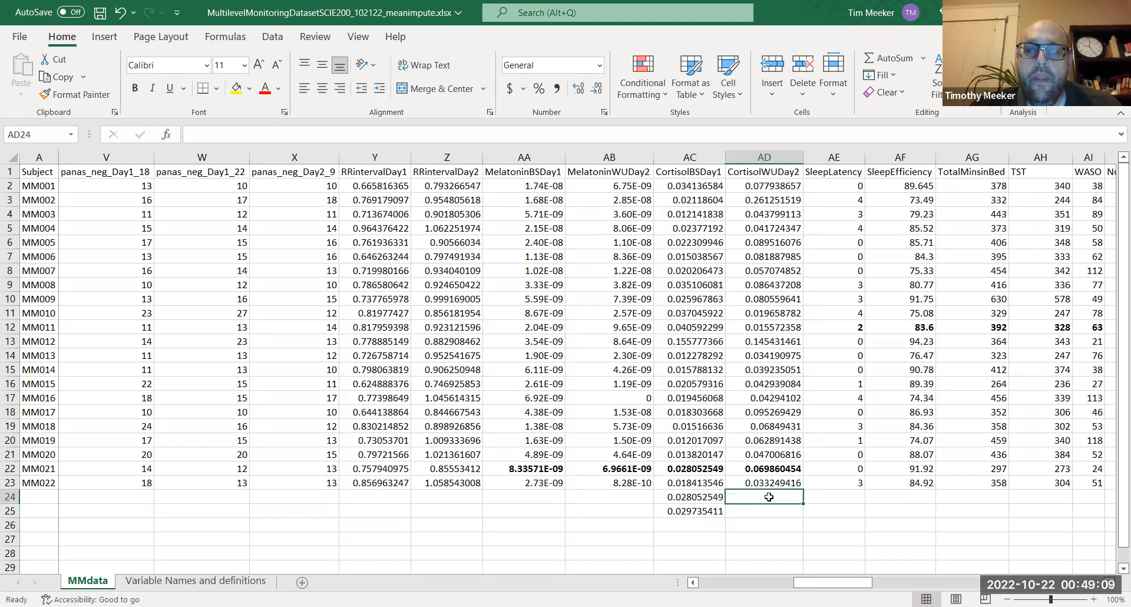
pyautogui.moveTo(710, 495); pyautogui.dragTo(711, 512)
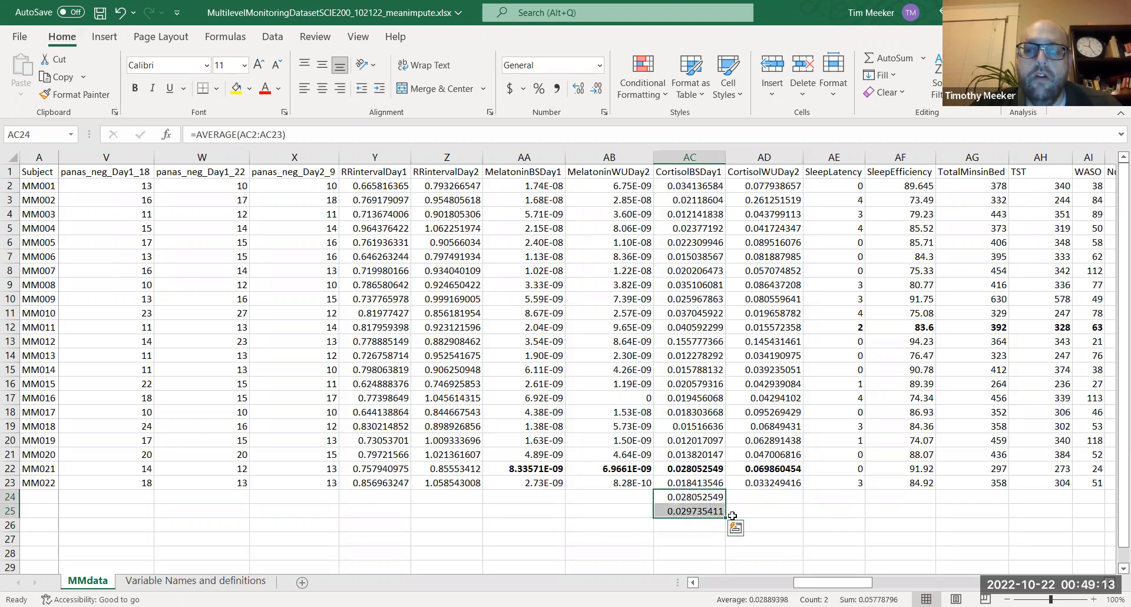
pyautogui.moveTo(728, 517); pyautogui.dragTo(772, 514)
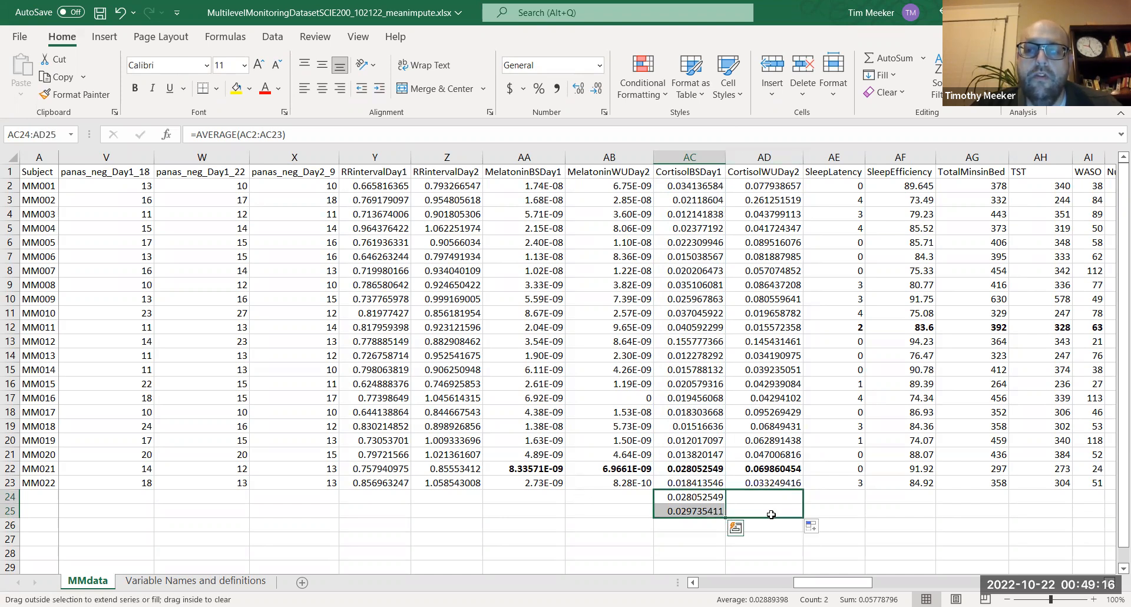
pyautogui.click(848, 512)
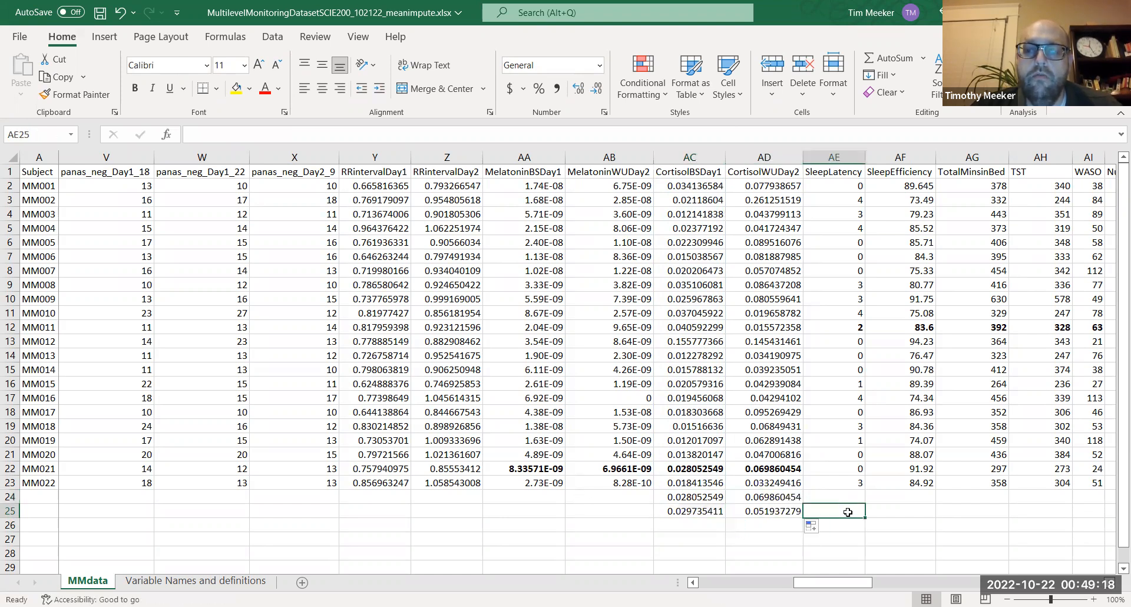
# Check the cell ranges used by the CortisolWUDay2 average and standard deviation formulas in AD24 and AD25.
pyautogui.click(787, 501)
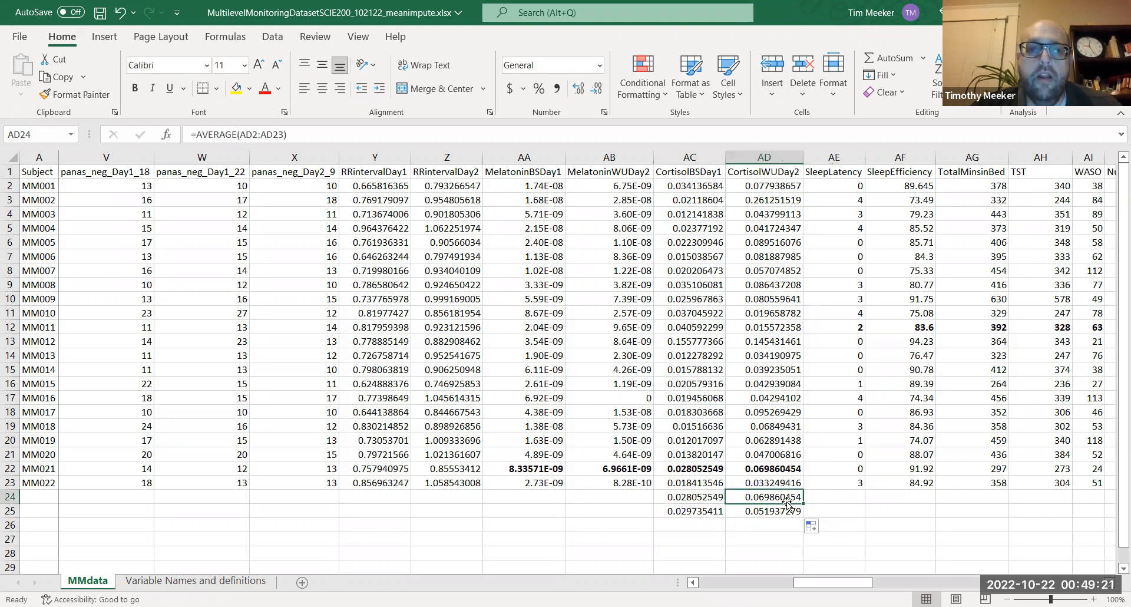
pyautogui.click(278, 135)
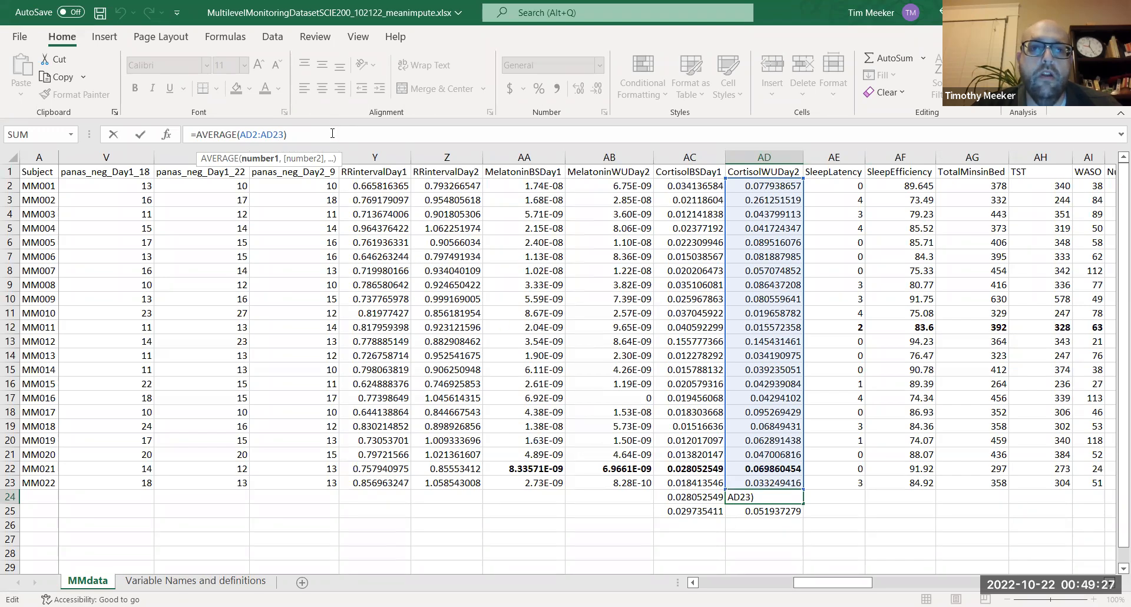
pyautogui.press('Return')
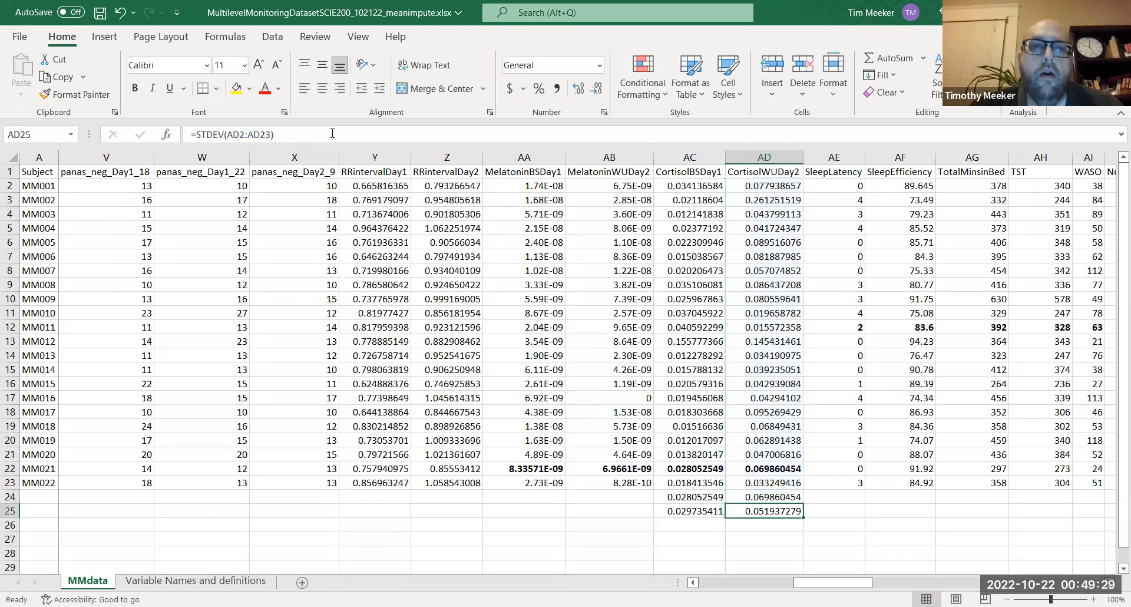
pyautogui.click(268, 134)
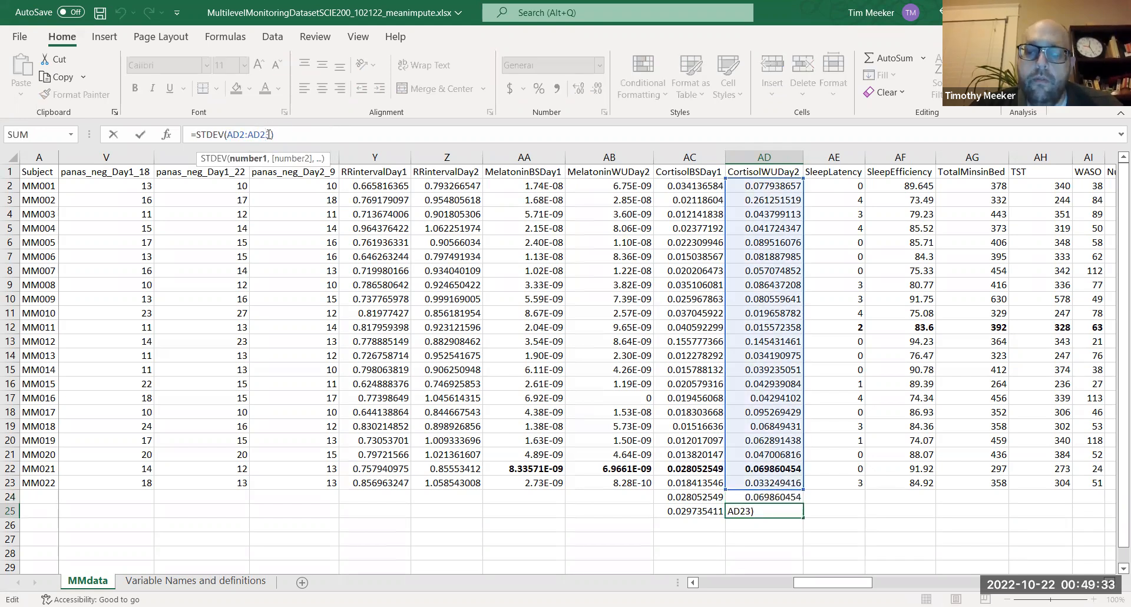
pyautogui.press('Return')
# Enter the column header "Average Cortisol" in AB27, in the empty area below the data.
pyautogui.press('Down')
pyautogui.press('Down')
pyautogui.press('Down')
pyautogui.press('Down')
pyautogui.press('Down')
pyautogui.press('Down')
pyautogui.press('Down')
pyautogui.press('Down')
pyautogui.press('Down')
pyautogui.press('Down')
pyautogui.press('Down')
pyautogui.press('Down')
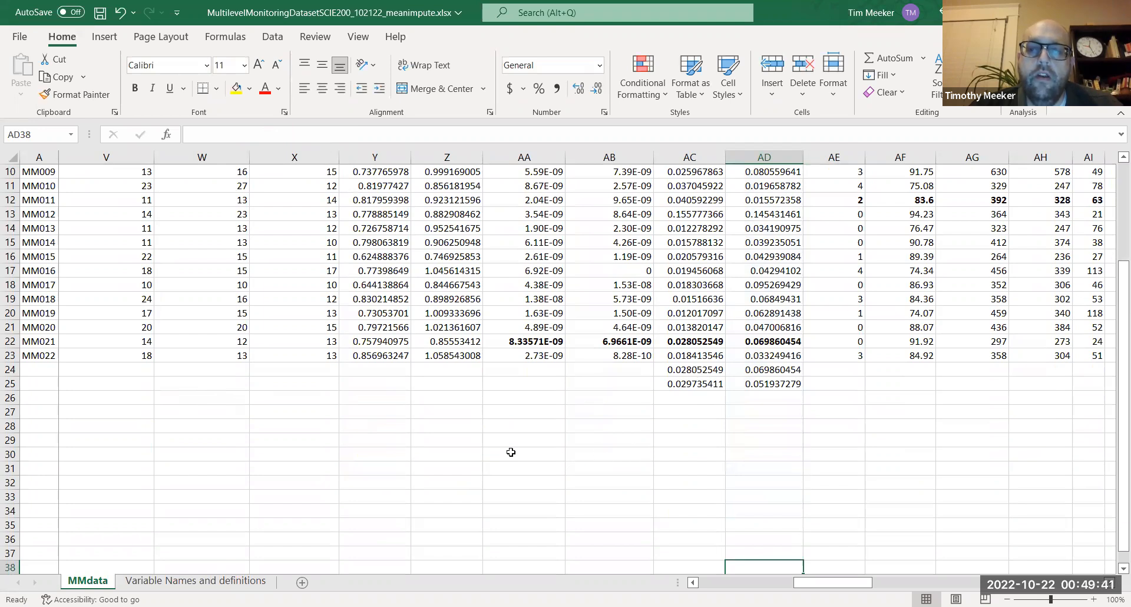
pyautogui.click(538, 424)
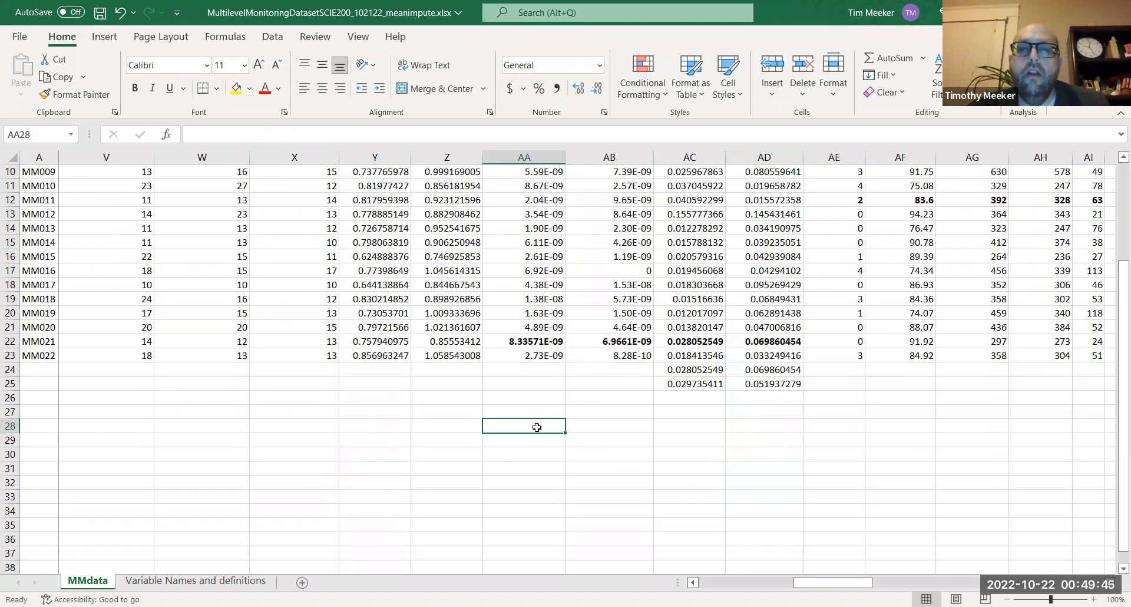
pyautogui.click(583, 409)
pyautogui.write('Aaa')
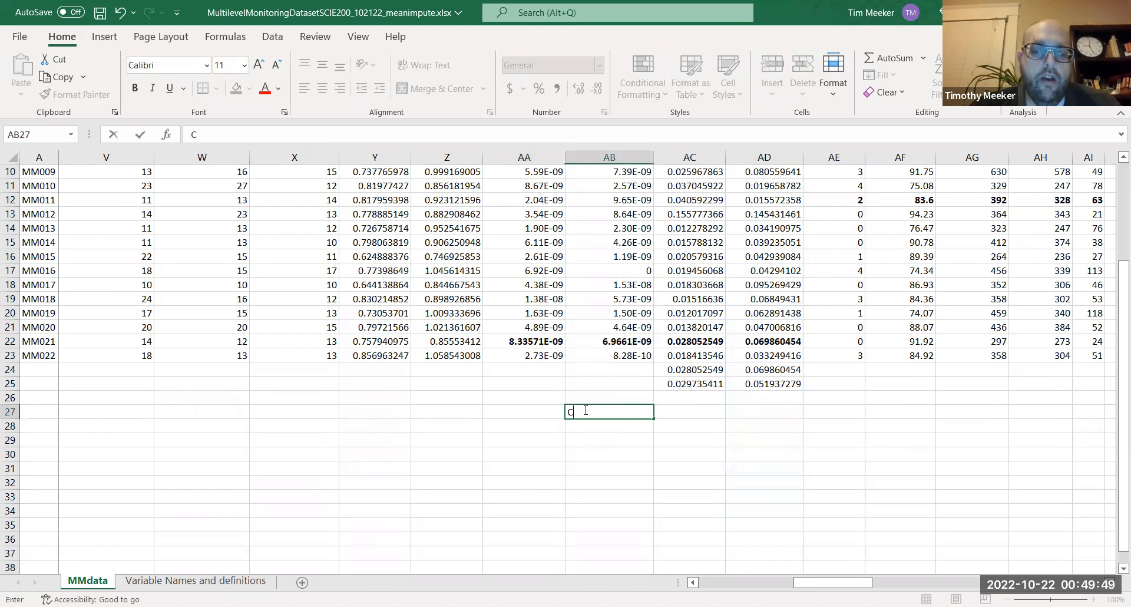
pyautogui.press('BackSpace')
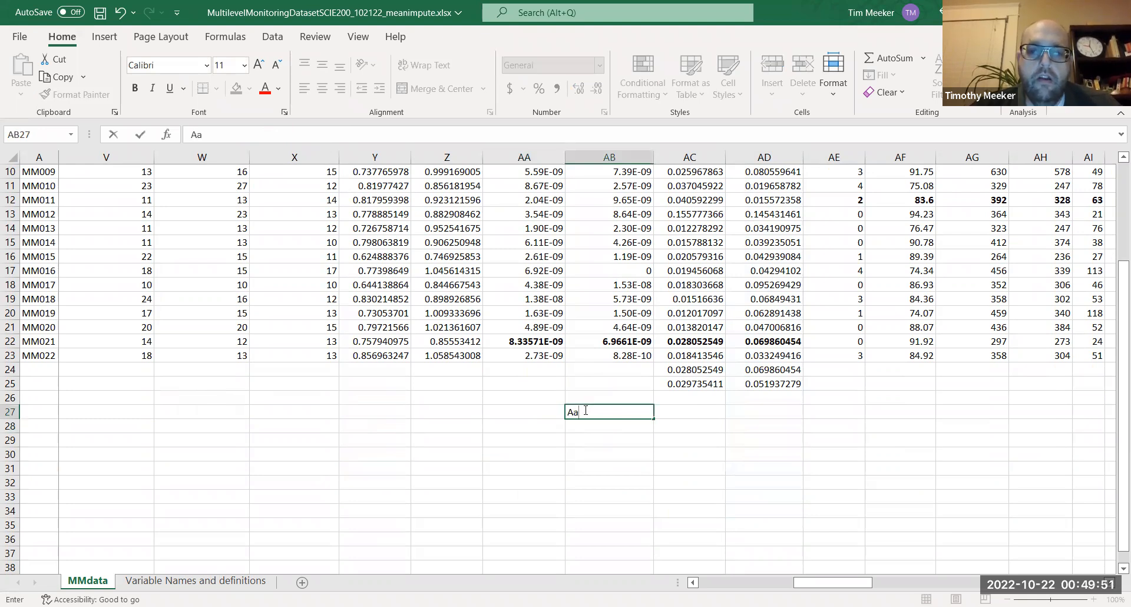
pyautogui.write('verage ')
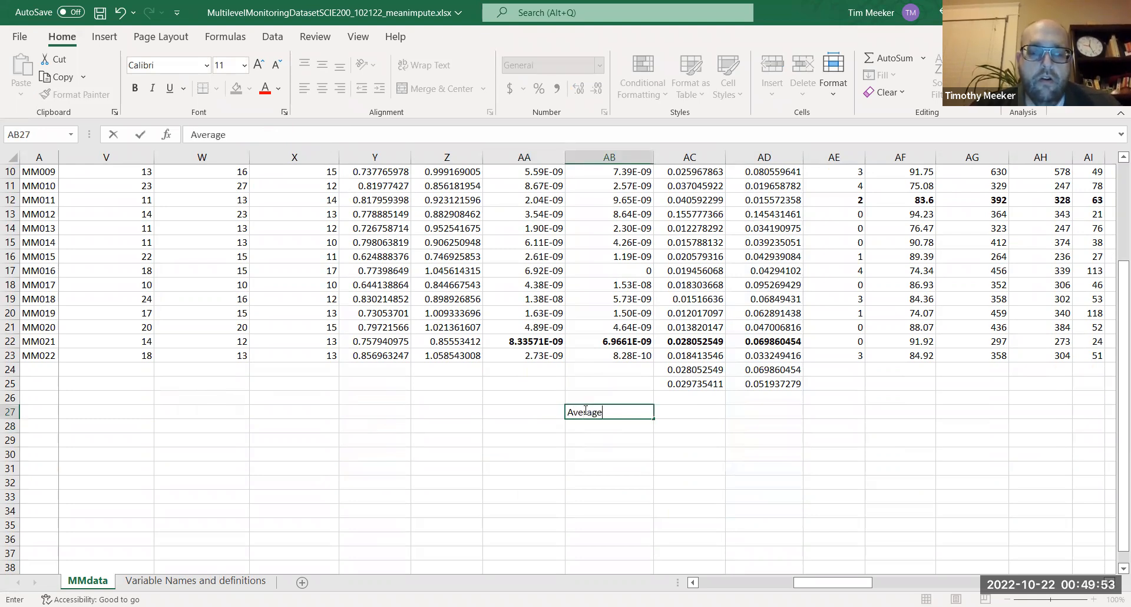
pyautogui.write('Cortisol')
pyautogui.hotkey('ctrl', 'Return')
pyautogui.press('Tab')
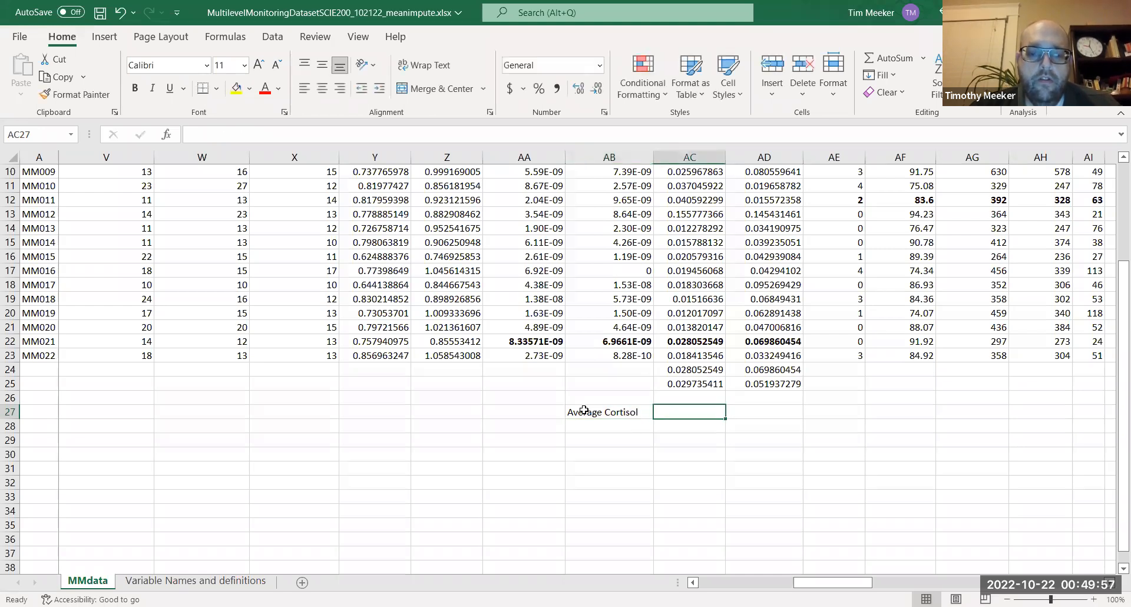
# Enter the column header "StDev Cortisol" in AC27, beside the average cortisol header.
pyautogui.write('StDev')
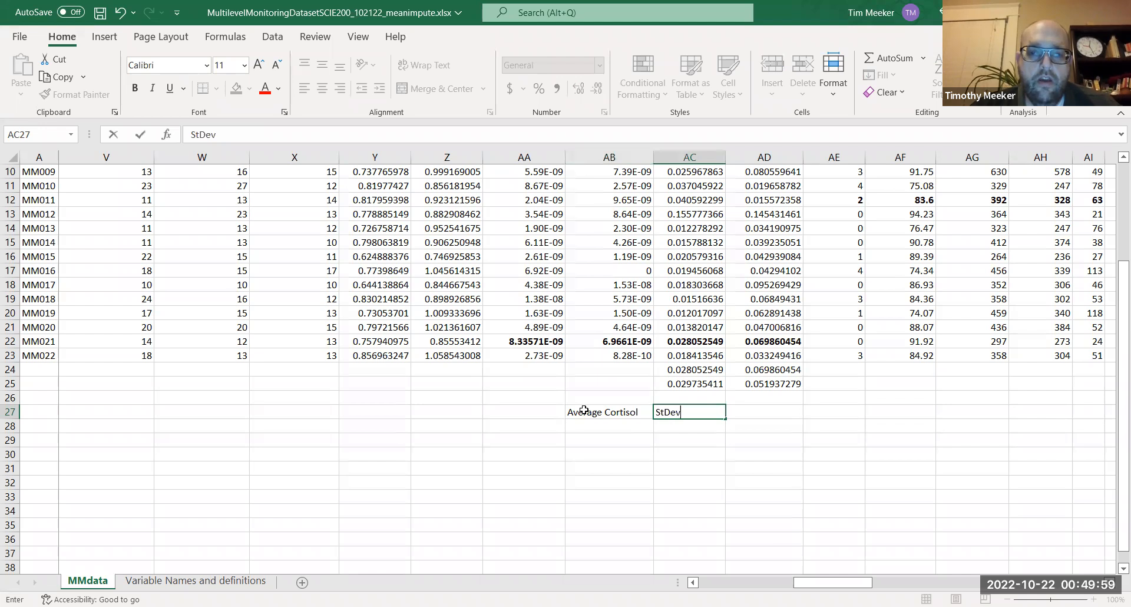
pyautogui.write(' Cortisol')
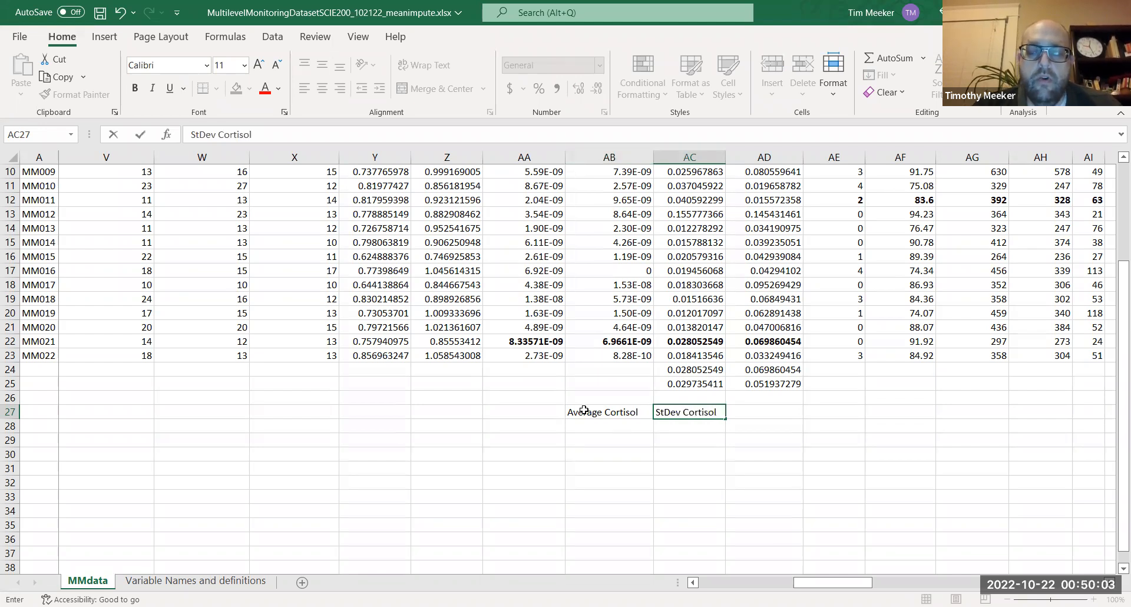
pyautogui.press('Return')
# Enter the row labels "Day 1" in AA28 and "Day 2" in AA29 for the cortisol summary table.
pyautogui.press('Left')
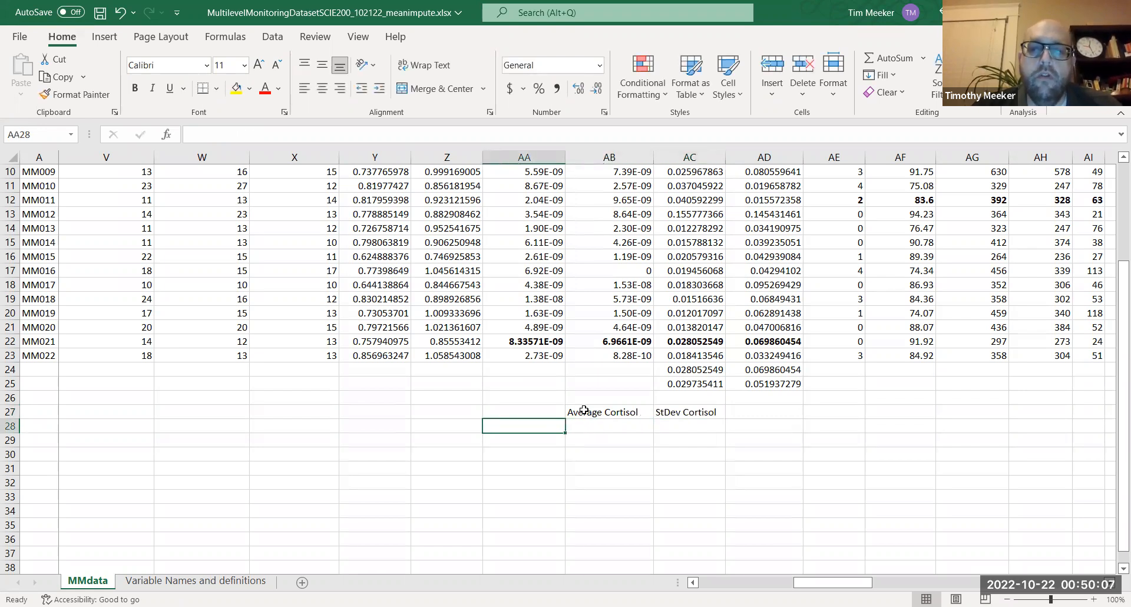
pyautogui.write('Day 1')
pyautogui.press('Return')
pyautogui.write('Da')
pyautogui.press('Return')
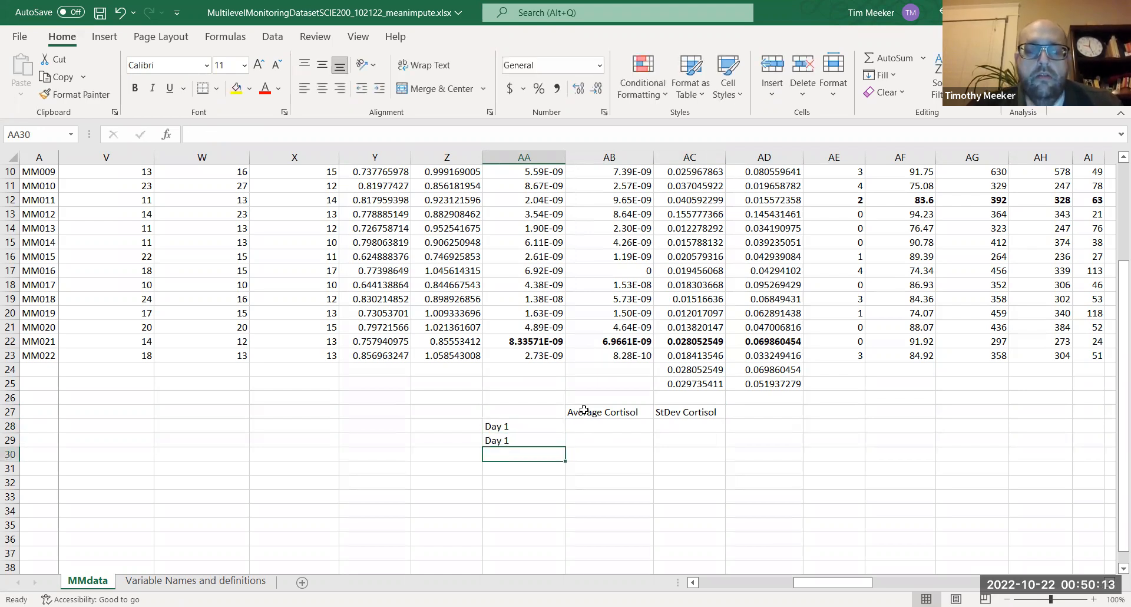
pyautogui.click(527, 441)
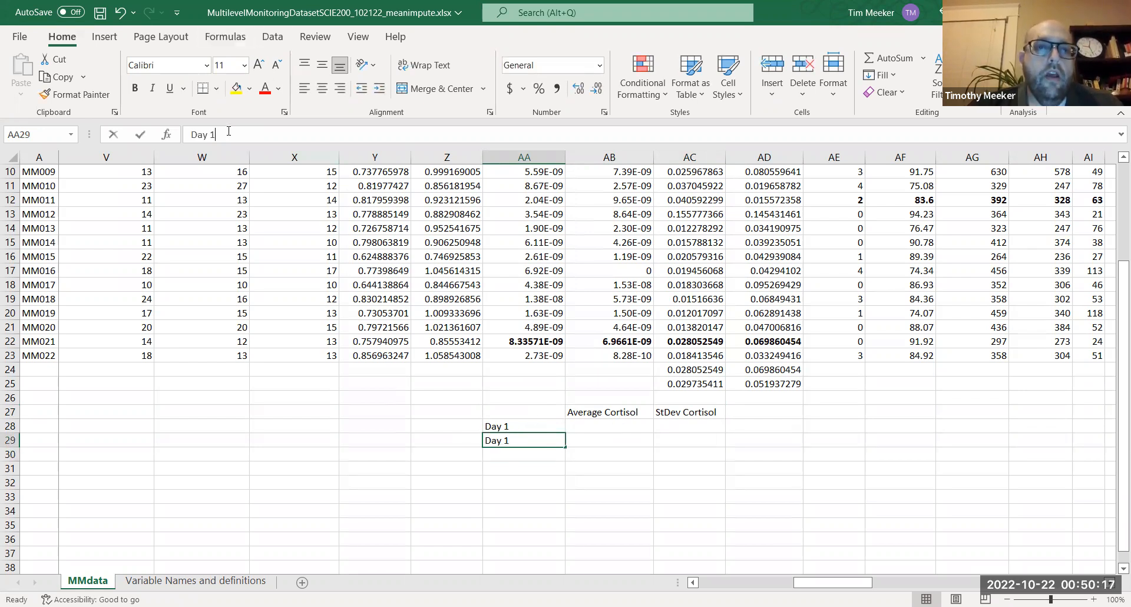
pyautogui.write('Day 2')
pyautogui.press('Return')
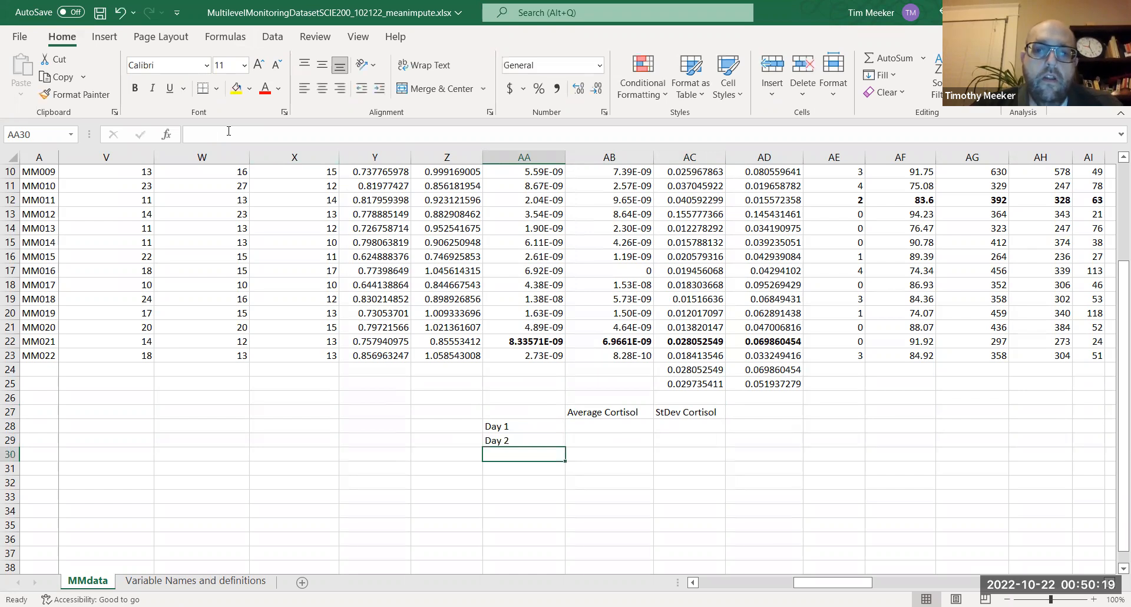
# Enter 0.0281 in AB28 as the Day 1 average cortisol.
pyautogui.click(610, 430)
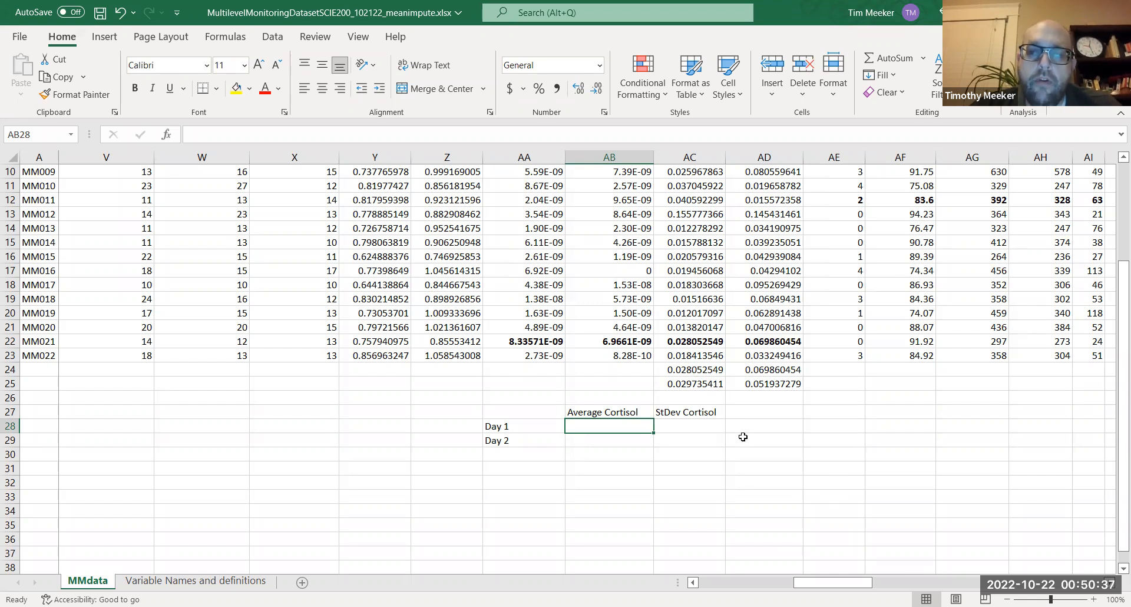
pyautogui.write('0.028')
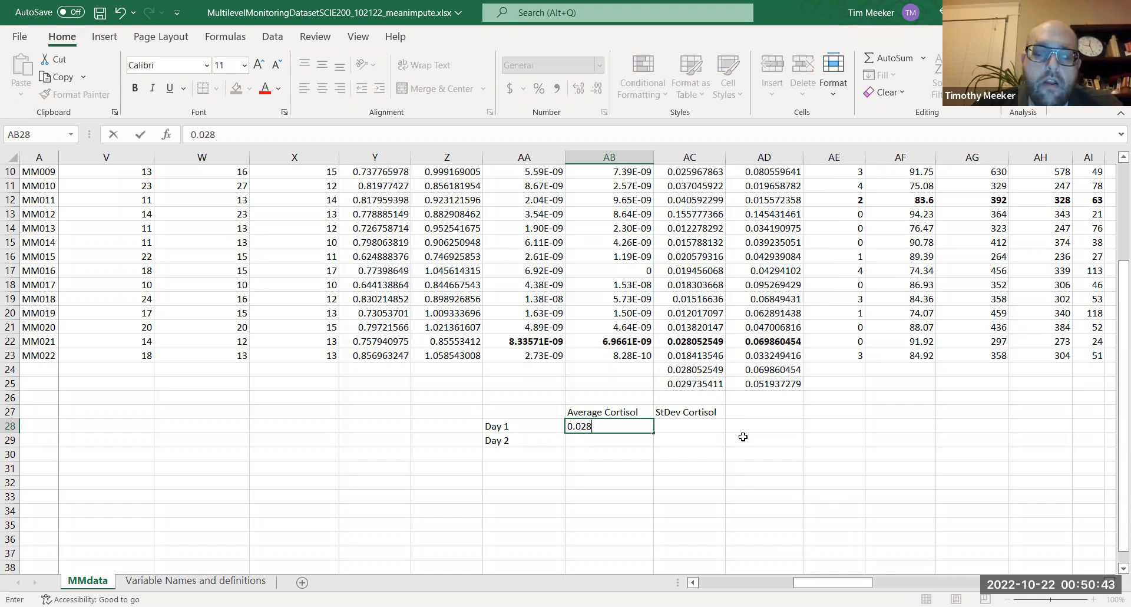
pyautogui.write('1')
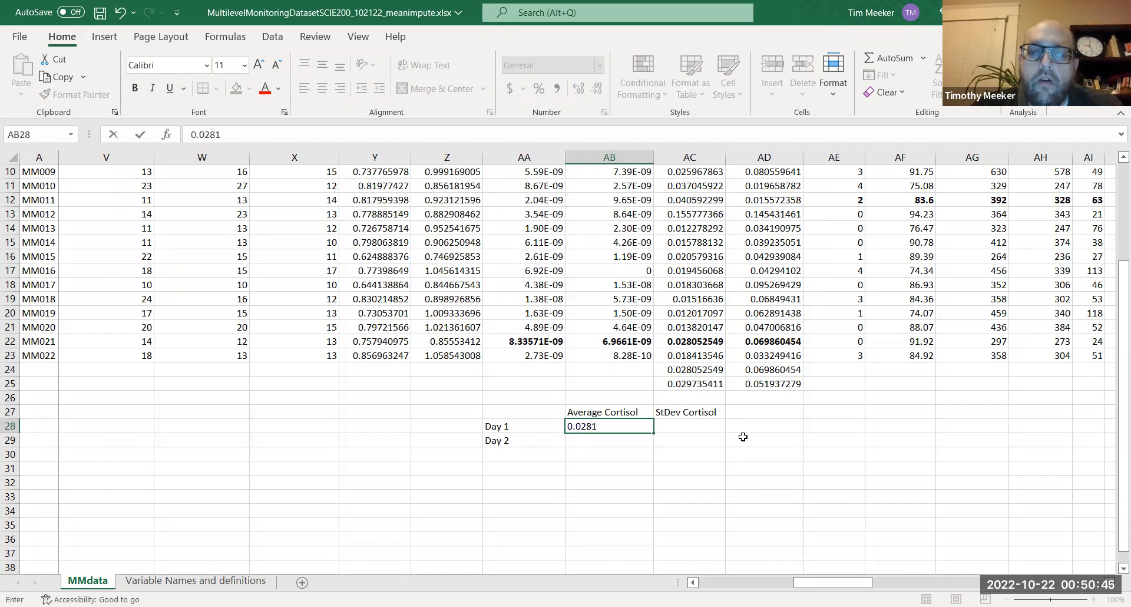
pyautogui.press('Return')
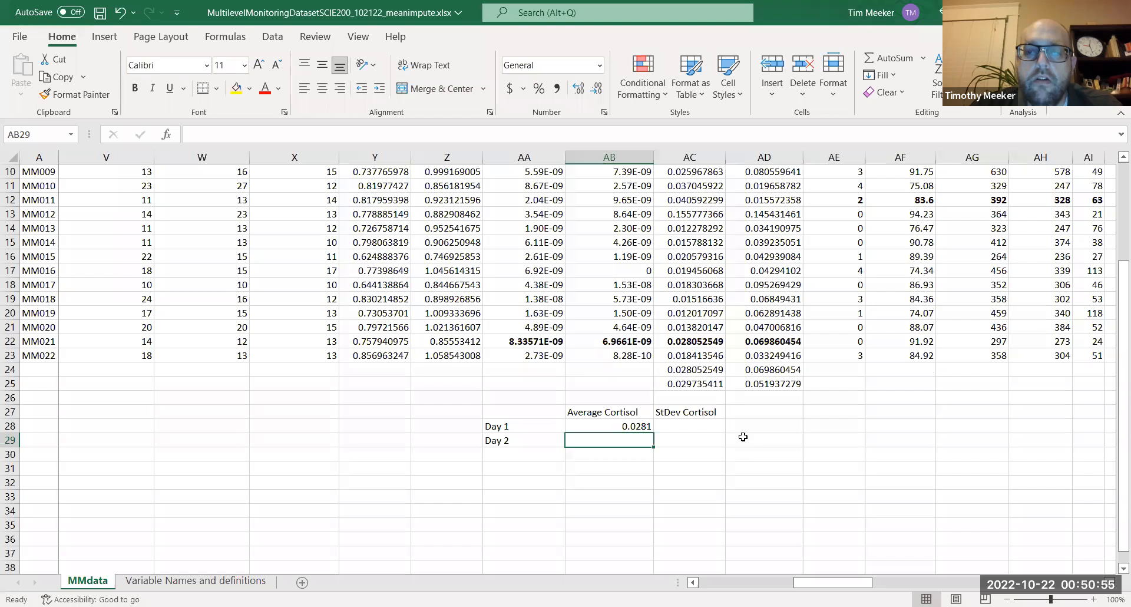
pyautogui.write('0')
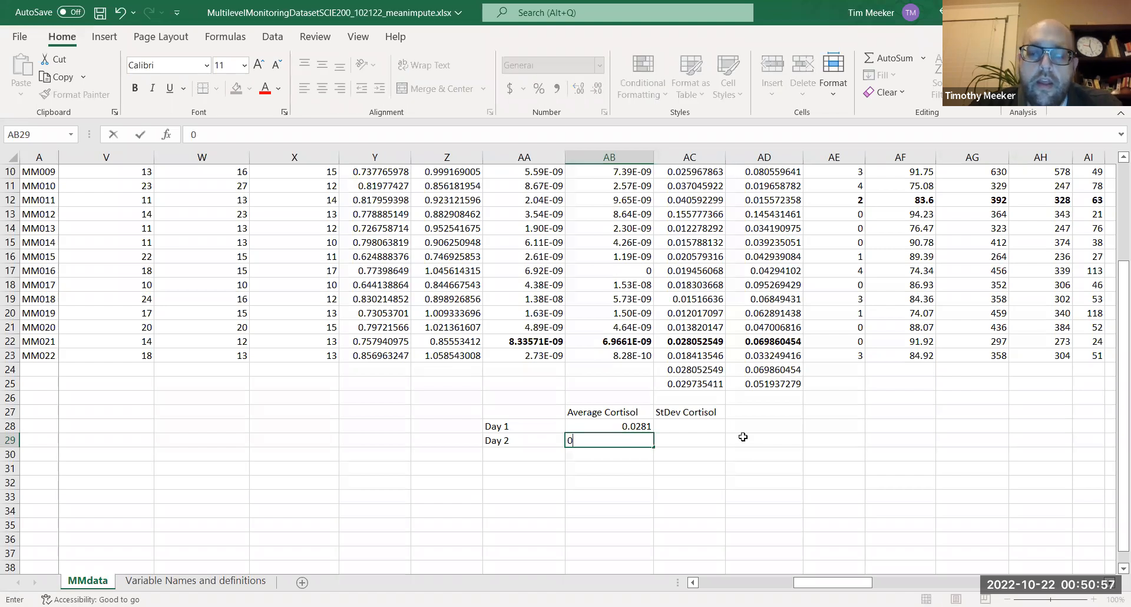
pyautogui.write('.0')
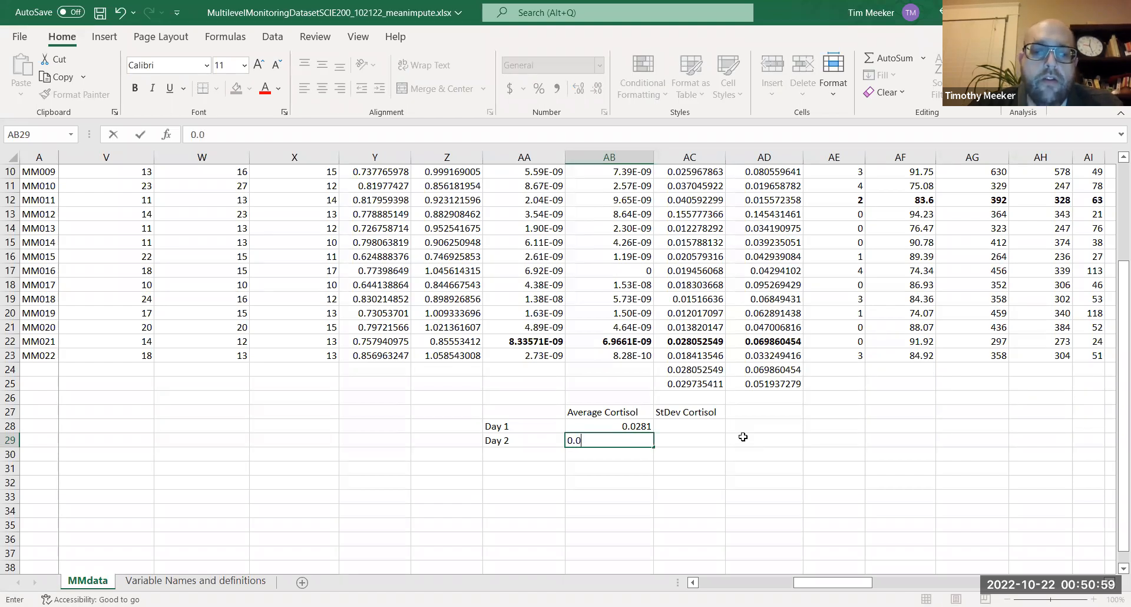
pyautogui.write('297')
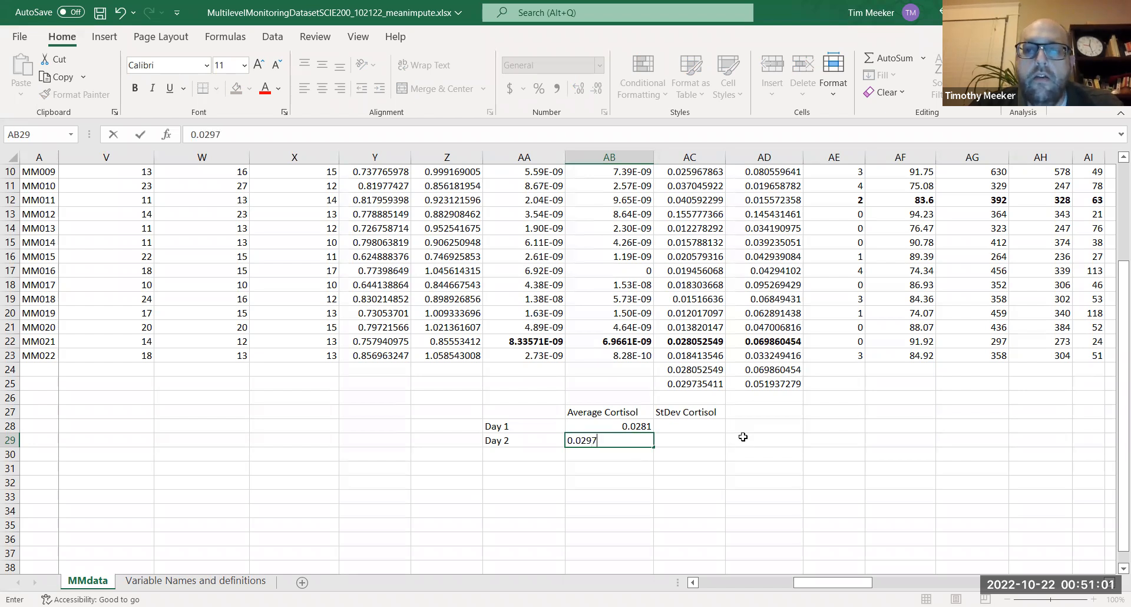
pyautogui.press('Return')
pyautogui.click(716, 427)
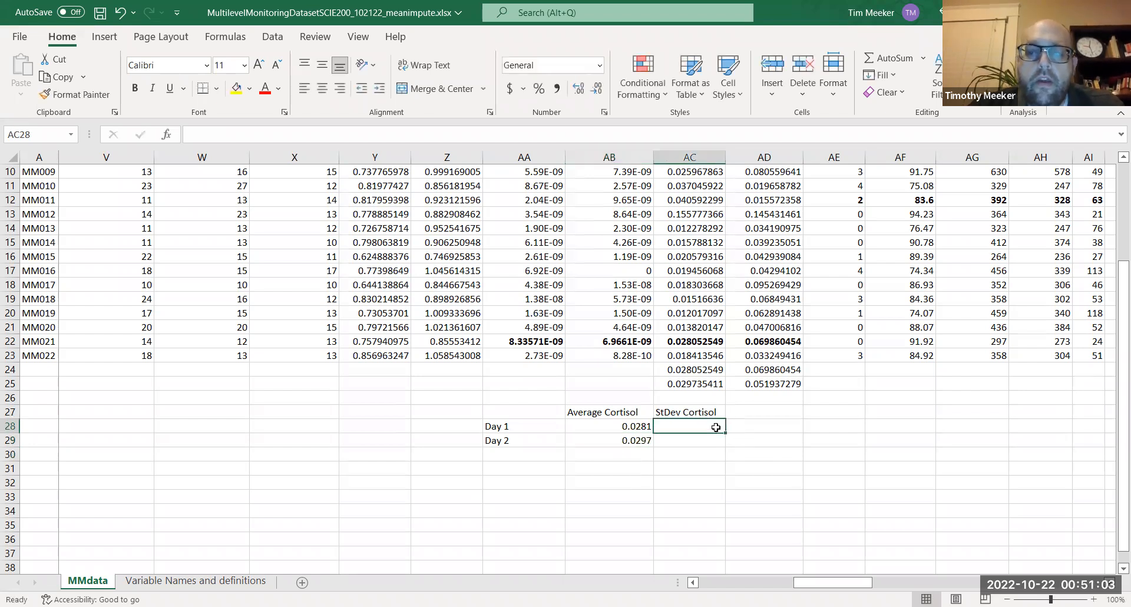
pyautogui.press('Down')
pyautogui.press('Left')
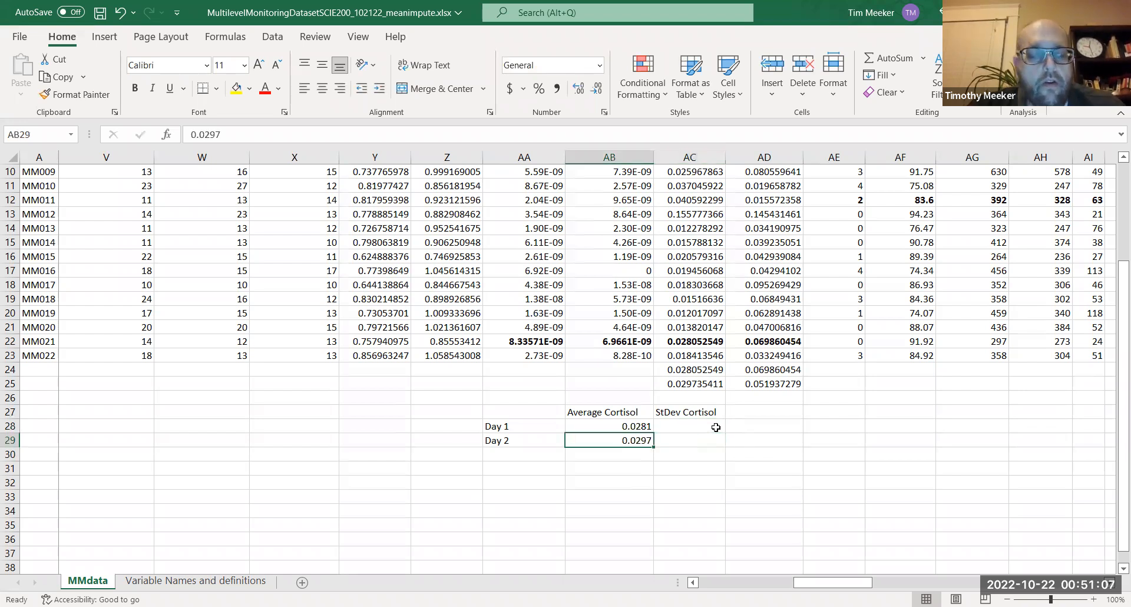
pyautogui.press('Delete')
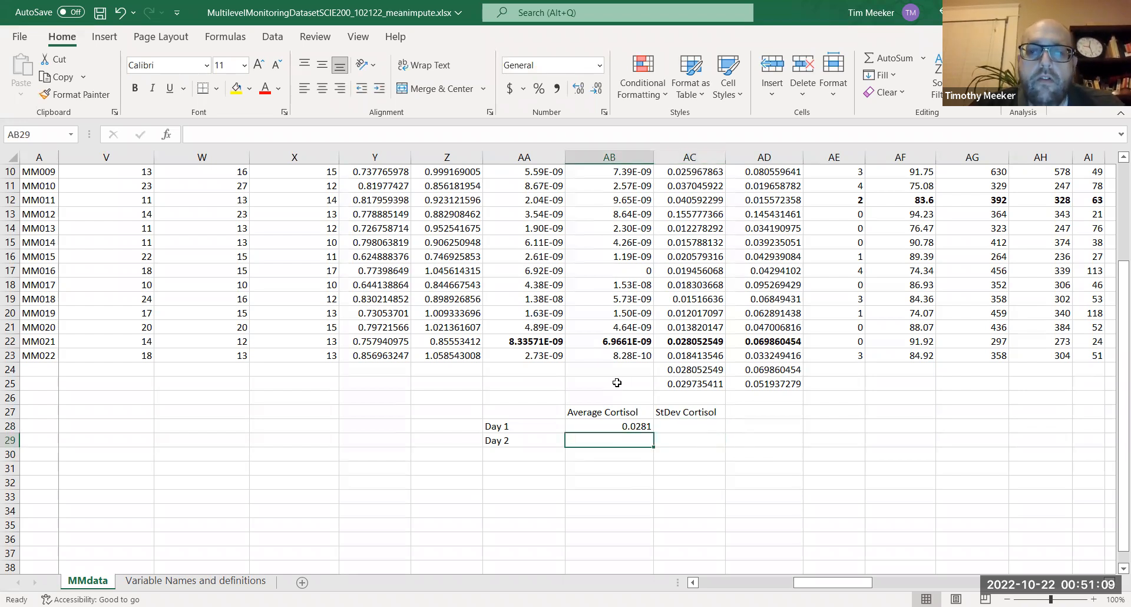
# Label the row of calculated cortisol means by entering "Average" in AB24.
pyautogui.click(607, 367)
pyautogui.write('Average')
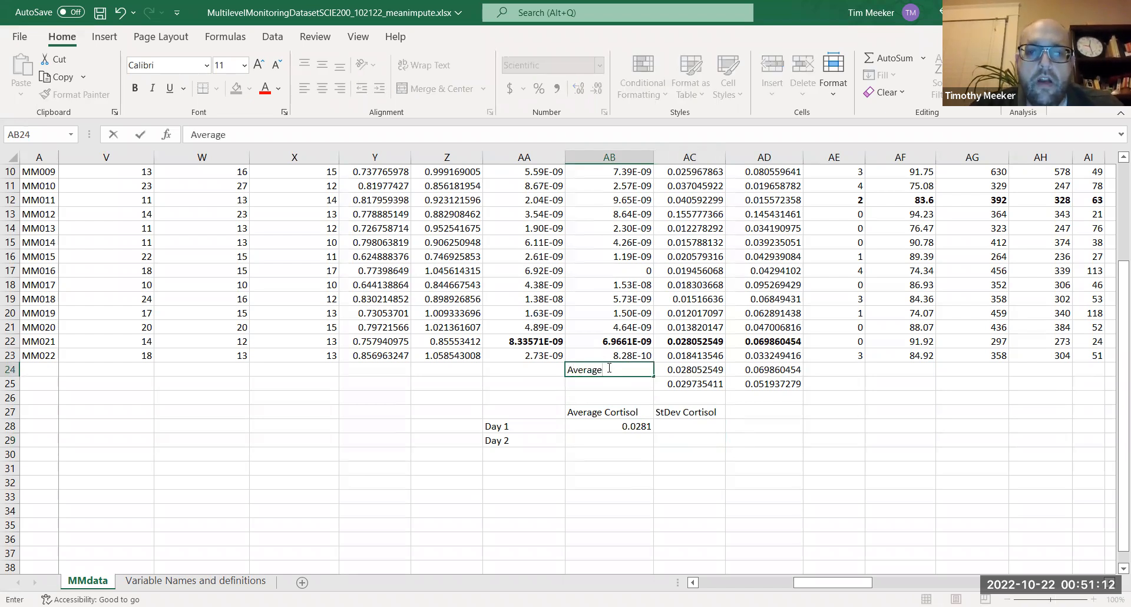
pyautogui.press('Return')
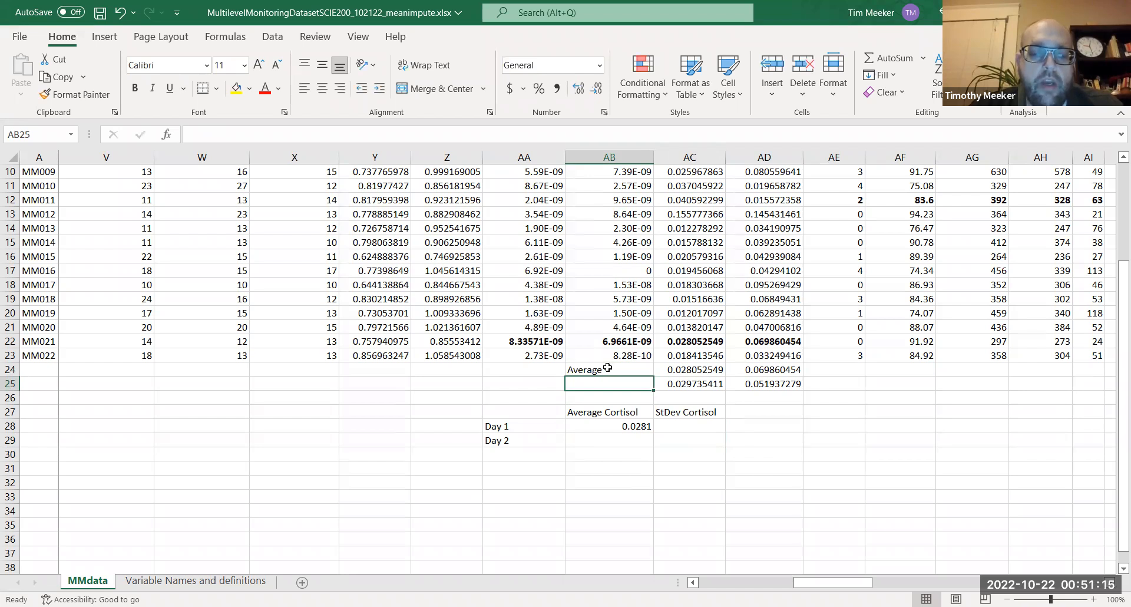
# Label the row of calculated cortisol standard deviations by entering "Standard Deviation" in AB25.
pyautogui.write('St')
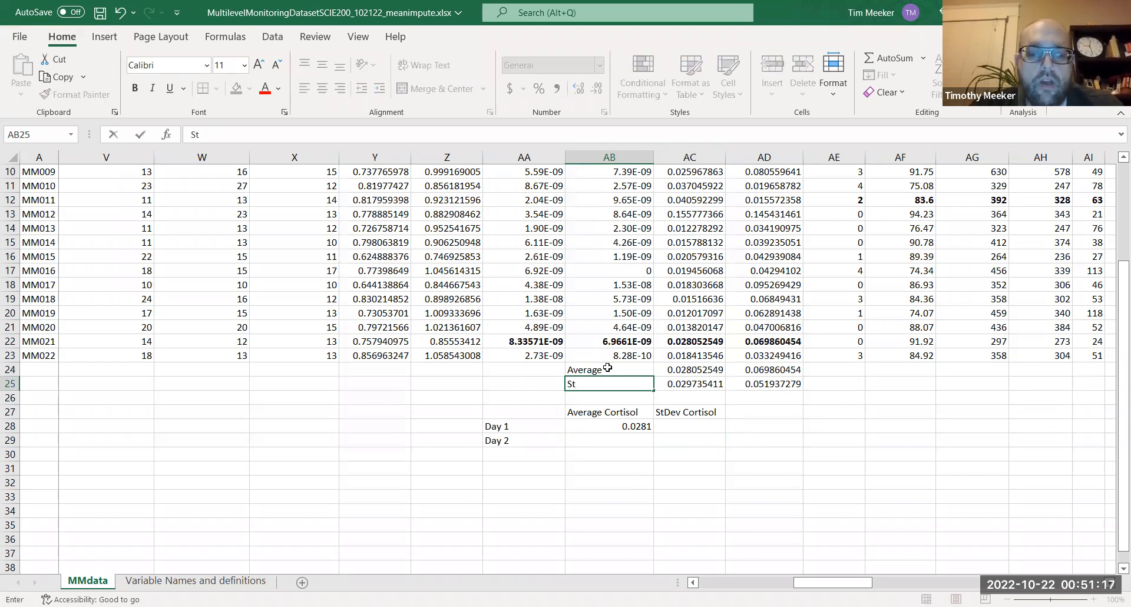
pyautogui.write('and')
pyautogui.press('BackSpace')
pyautogui.press('BackSpace')
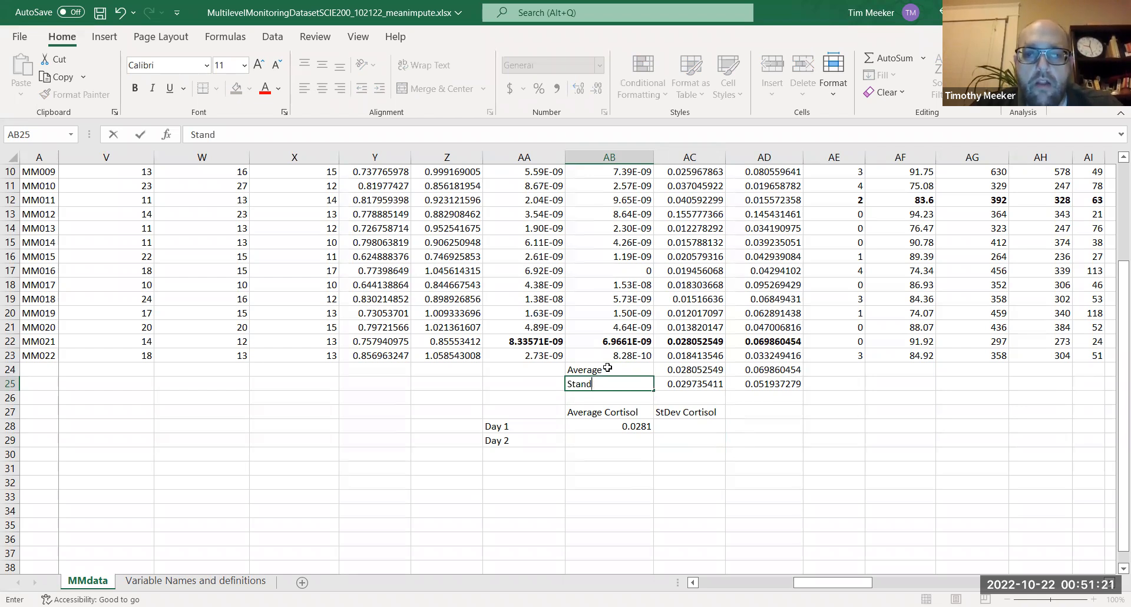
pyautogui.write('ard')
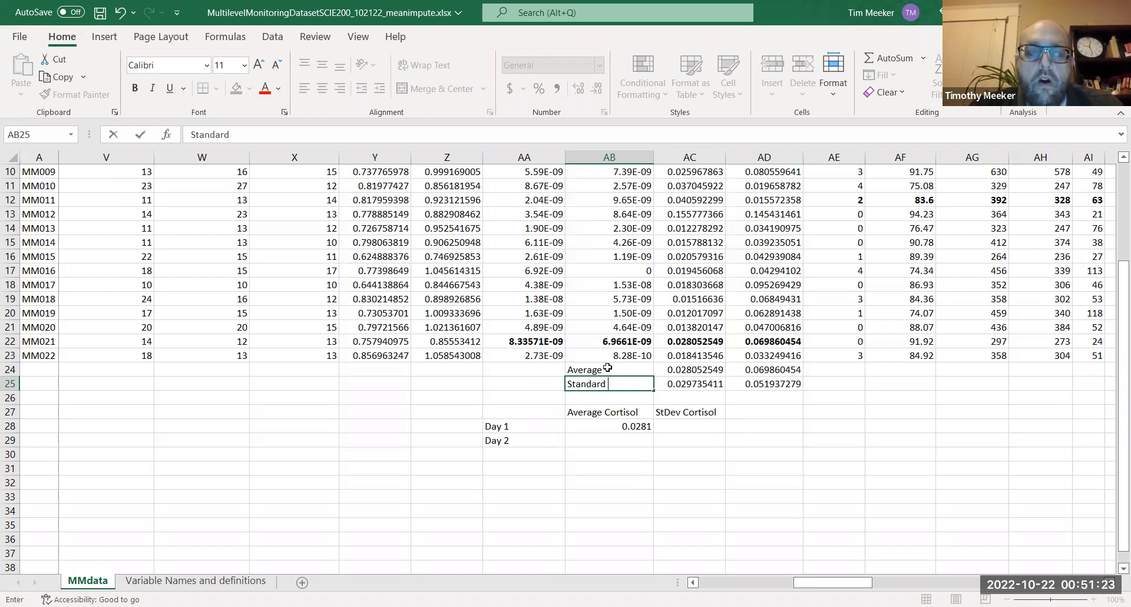
pyautogui.write(' T')
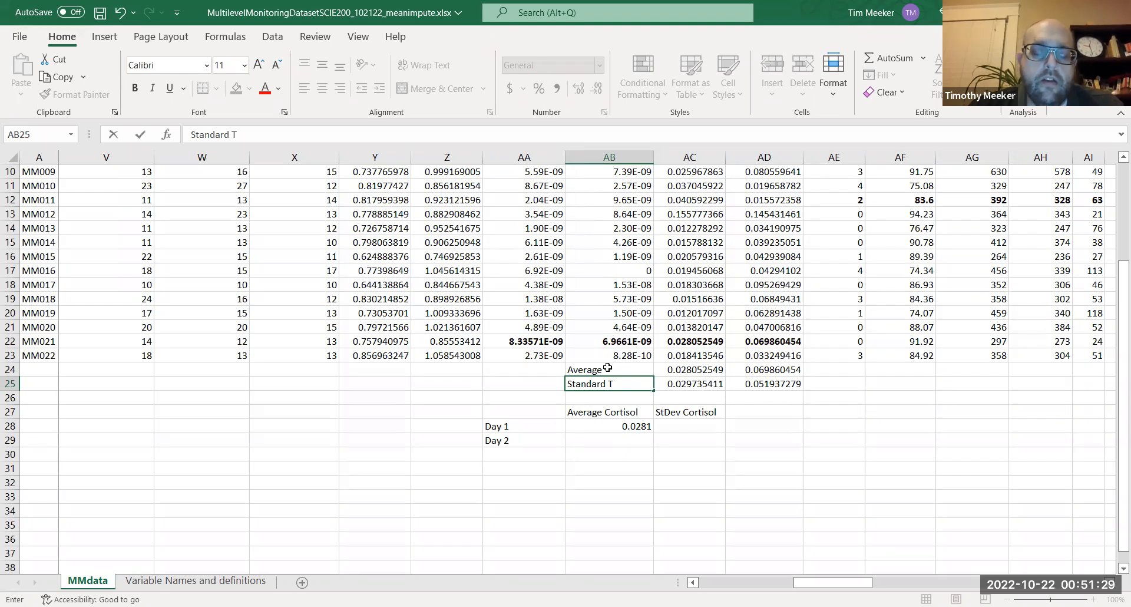
pyautogui.write('ra')
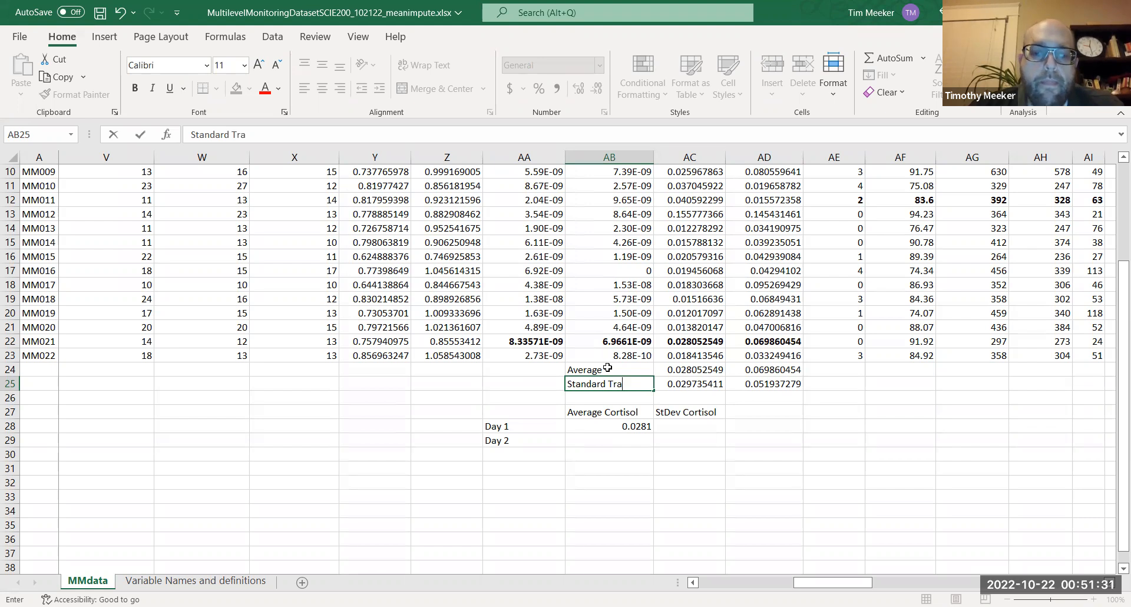
pyautogui.write('S')
pyautogui.press('BackSpace')
pyautogui.write('Deviation')
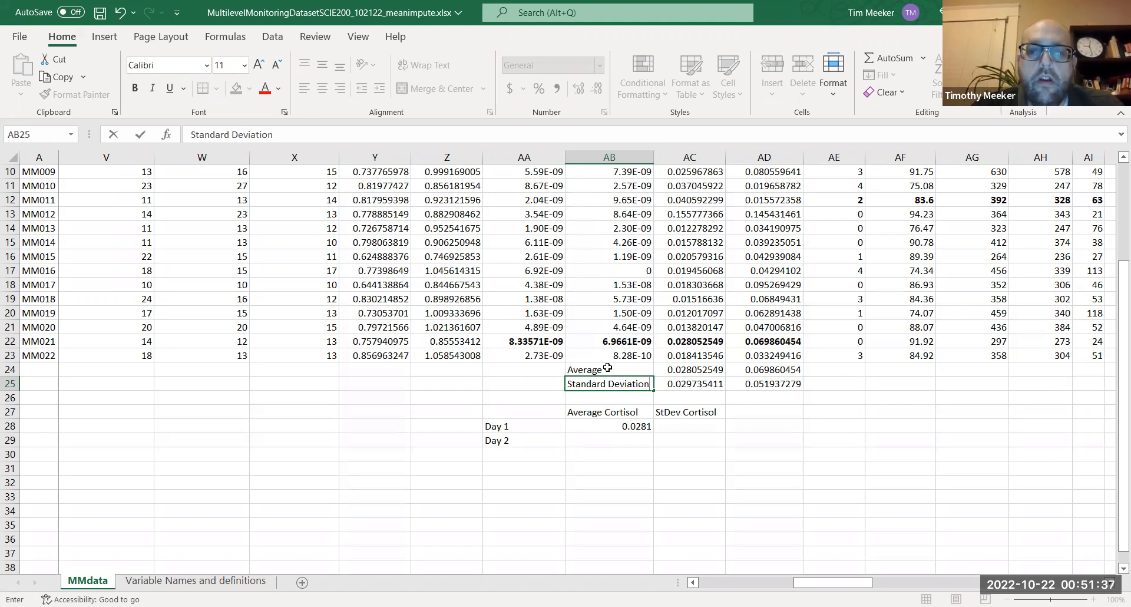
pyautogui.click(607, 439)
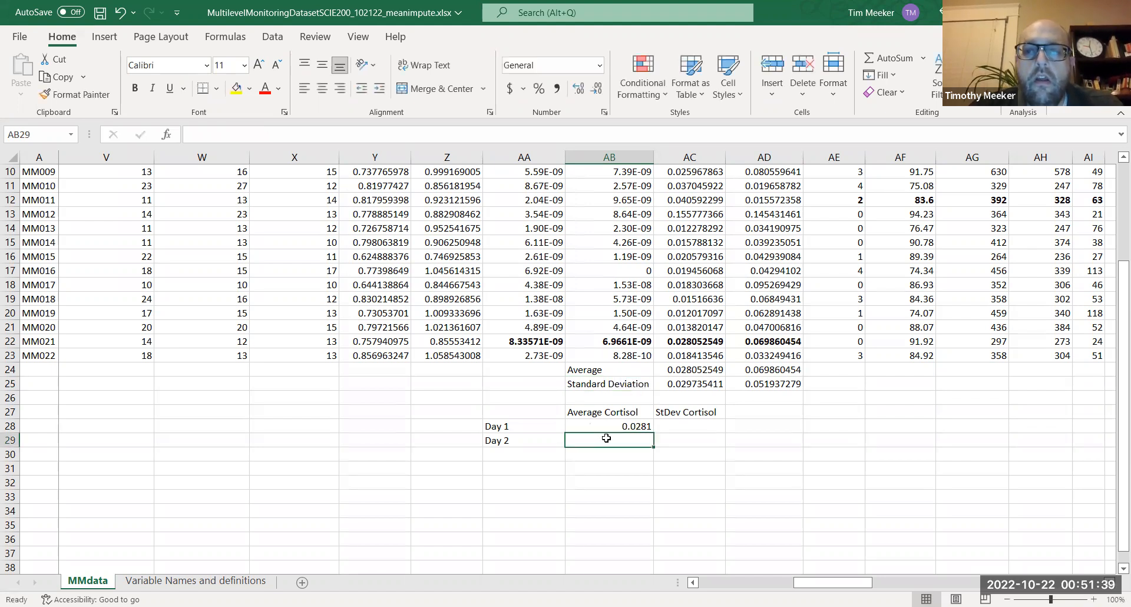
# Enter 0.0297 in AC28 as the Day 1 cortisol standard deviation.
pyautogui.moveTo(699, 371); pyautogui.dragTo(695, 386)
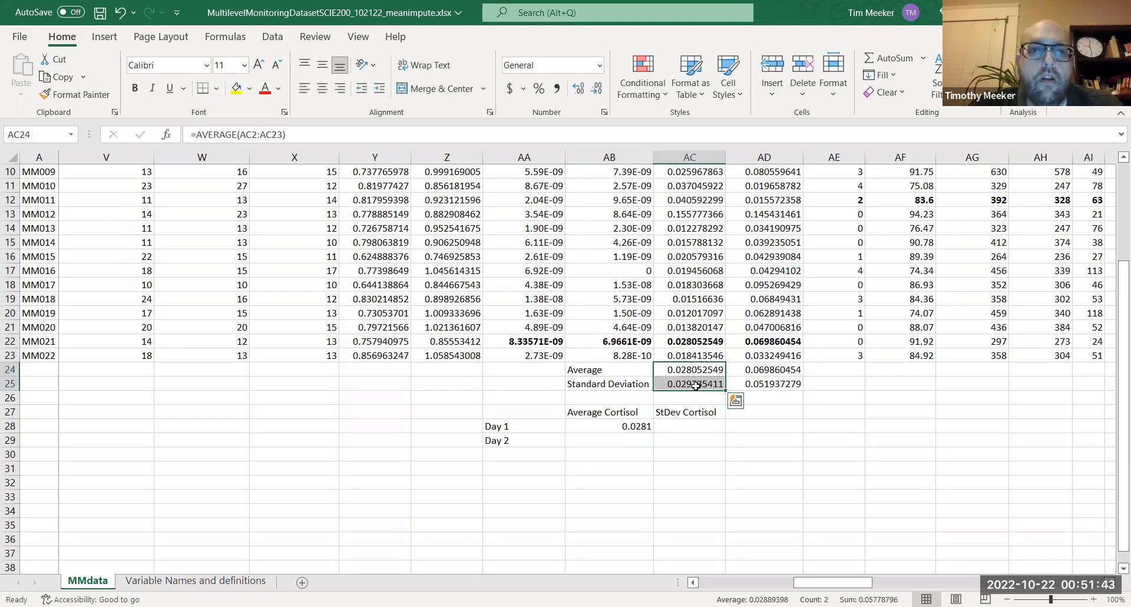
pyautogui.click(687, 398)
pyautogui.click(669, 385)
pyautogui.click(678, 425)
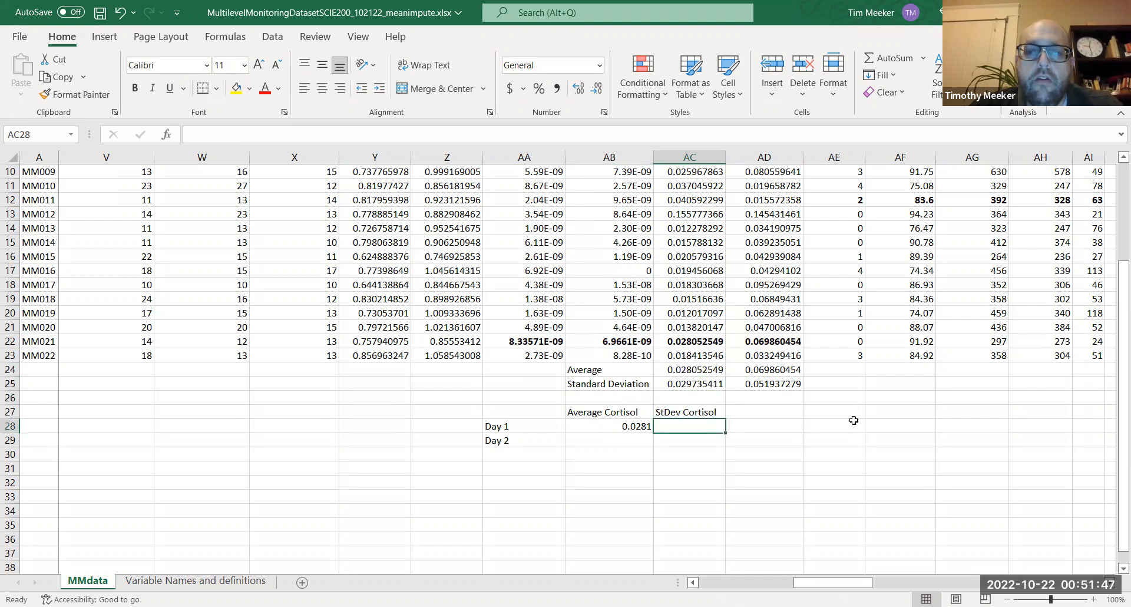
pyautogui.write('0.0')
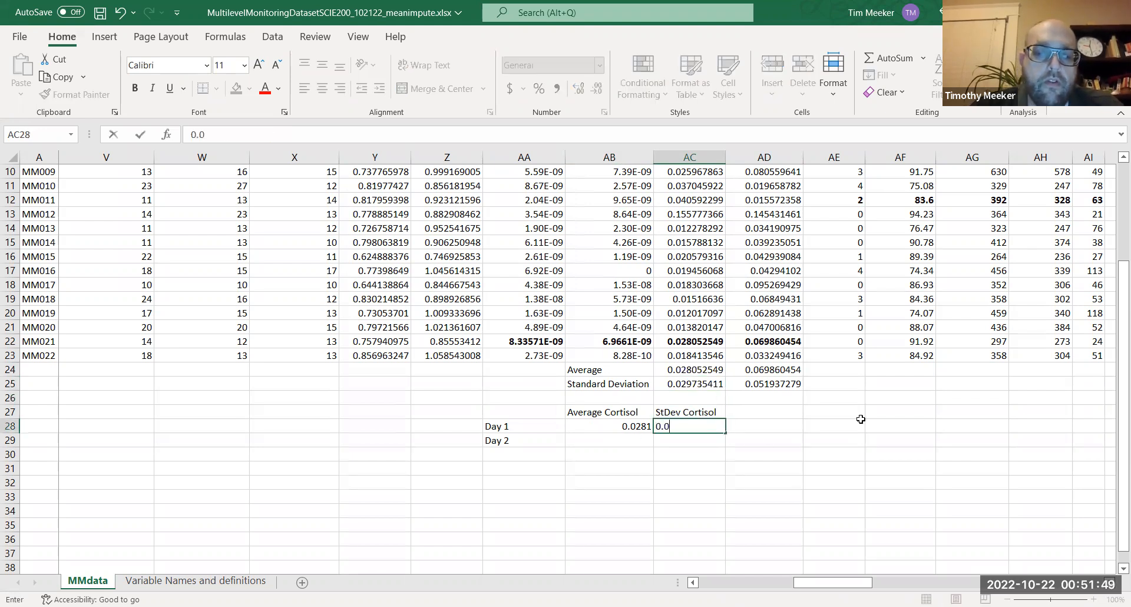
pyautogui.write('297')
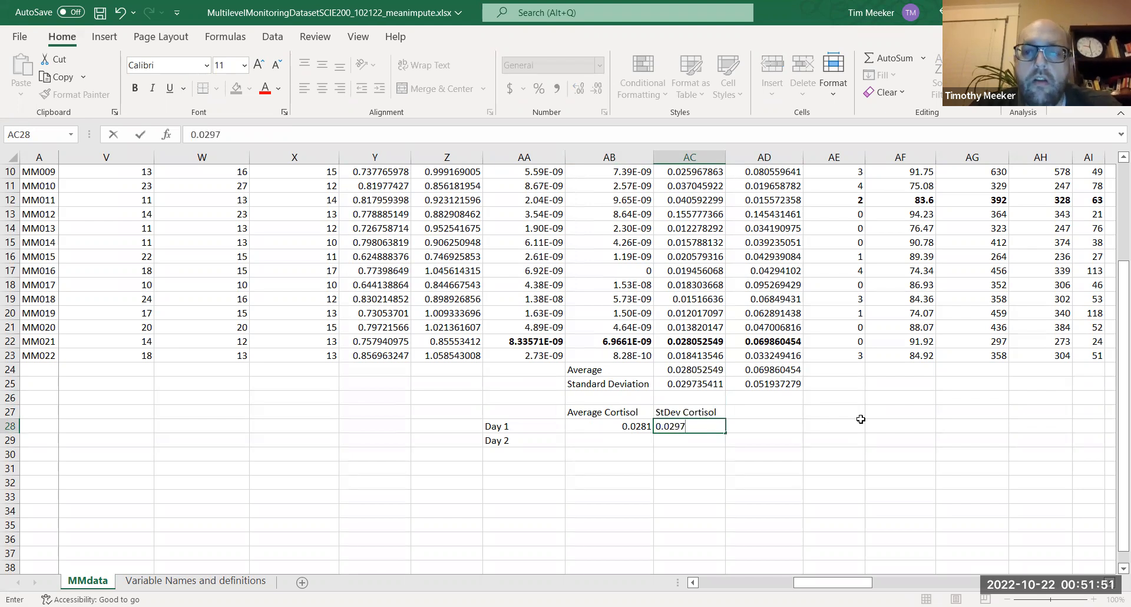
pyautogui.press('Return')
pyautogui.press('Left')
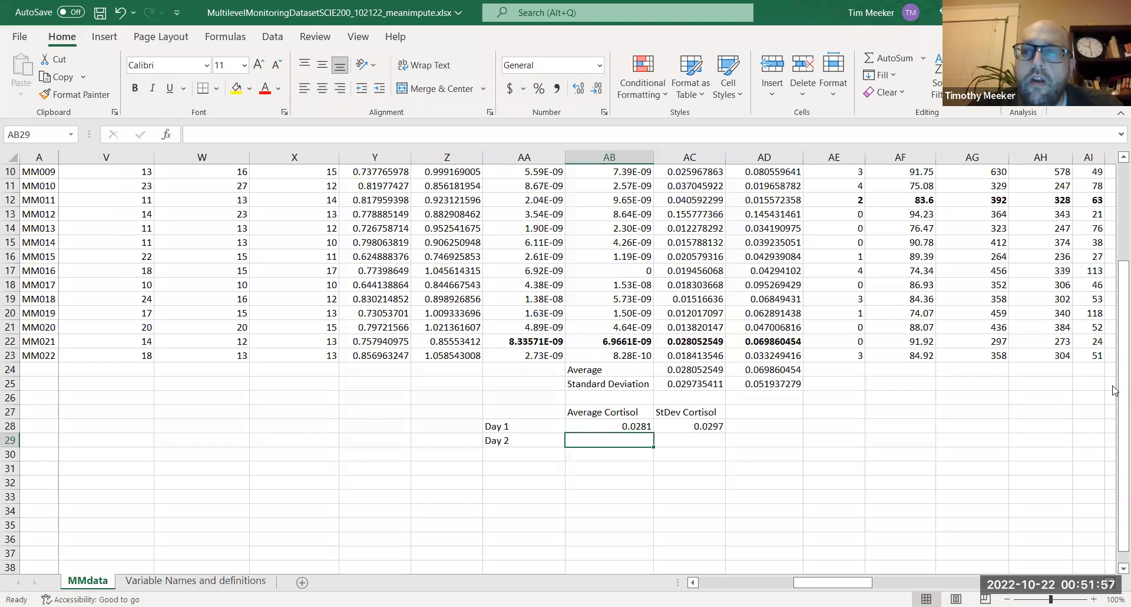
# Freeze the top row of the MMdata sheet so the variable headers stay visible while scrolling.
pyautogui.moveTo(1115, 390); pyautogui.dragTo(1111, 264)
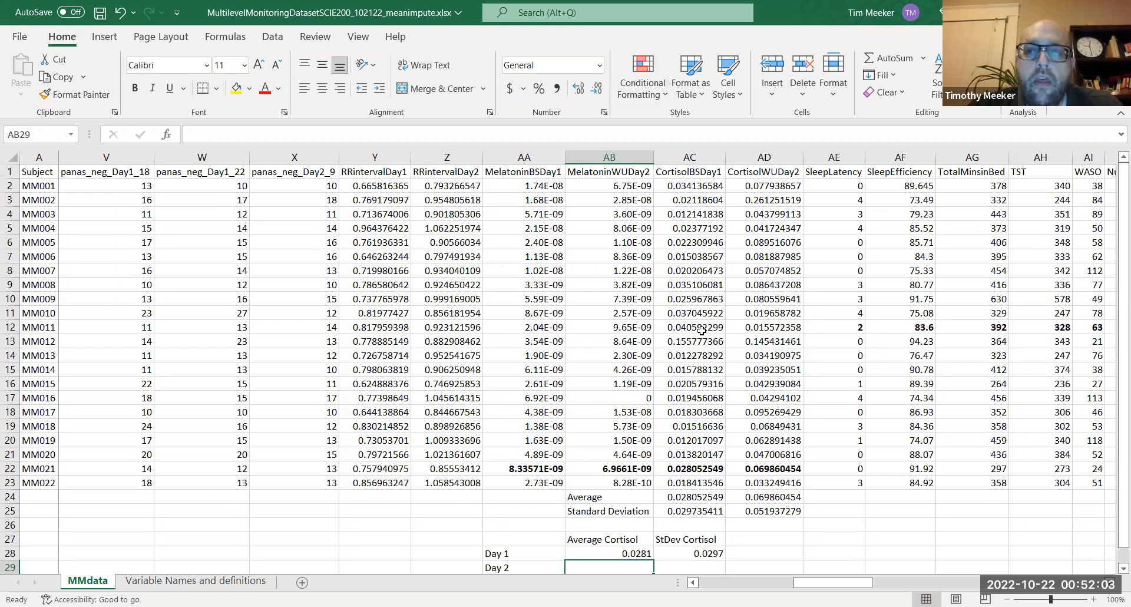
pyautogui.click(9, 171)
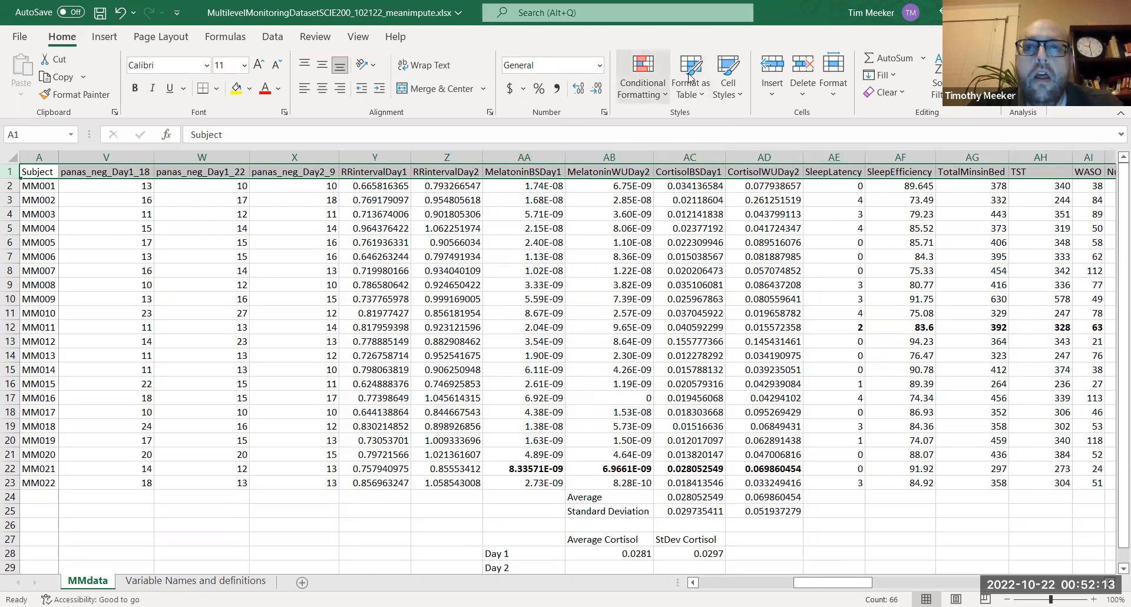
pyautogui.click(360, 37)
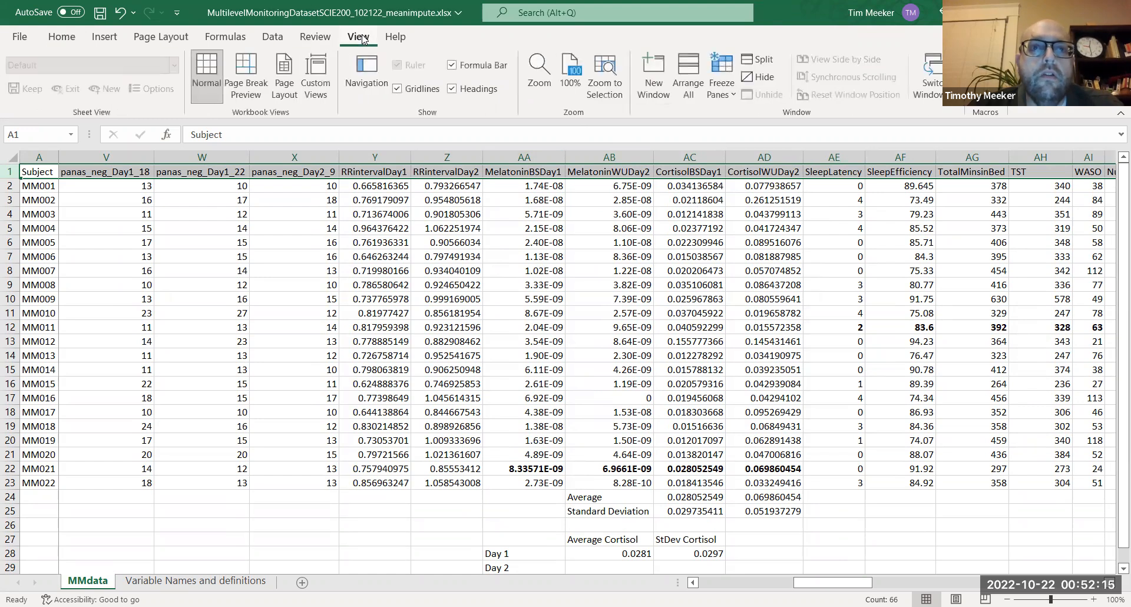
pyautogui.click(728, 93)
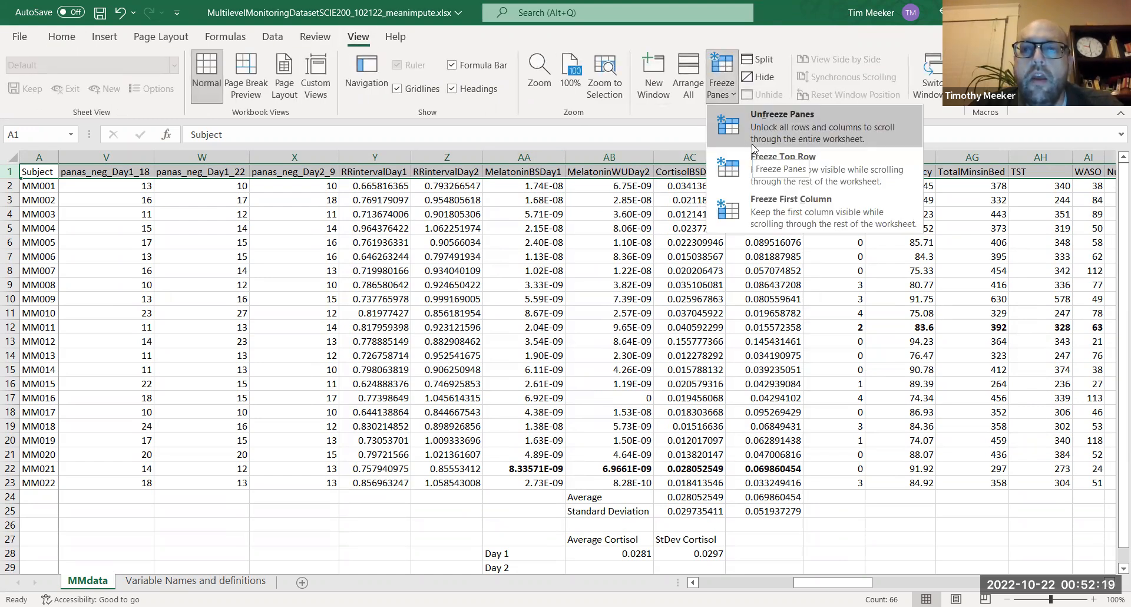
pyautogui.click(857, 172)
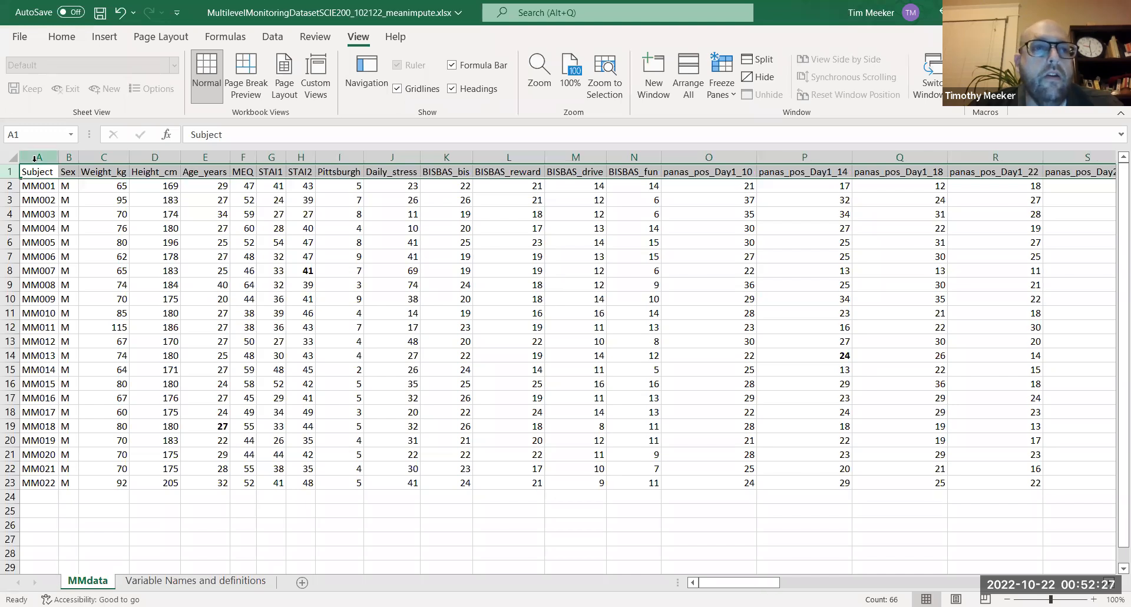
pyautogui.click(299, 285)
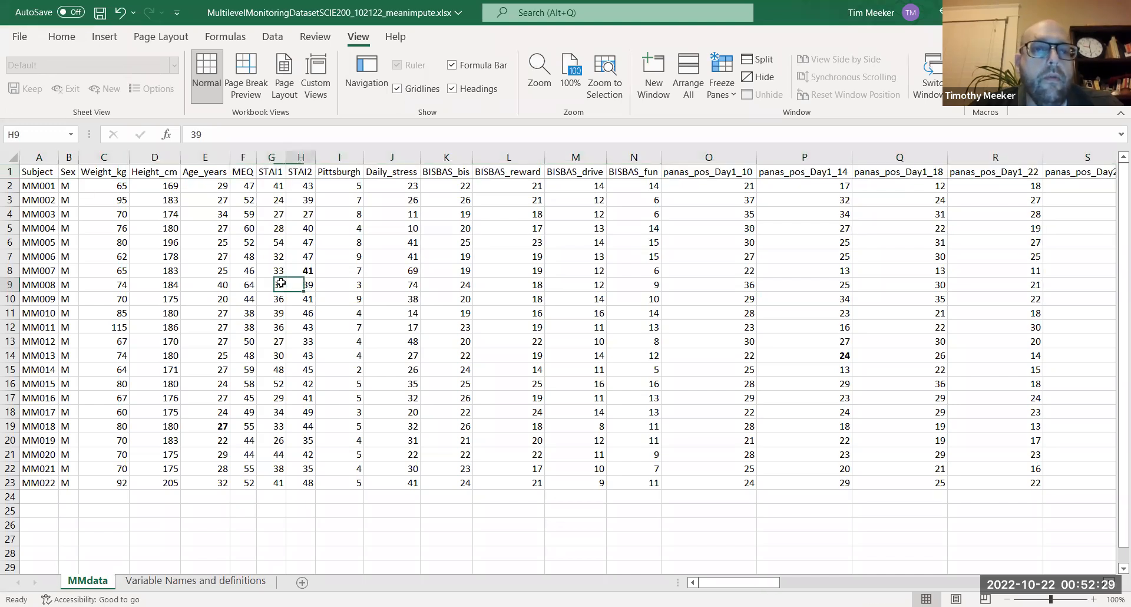
# Move across the dataset columns along row 9 and return to column A to check the frozen top row.
pyautogui.press('Right')
pyautogui.press('Right')
pyautogui.press('Right')
pyautogui.press('Right')
pyautogui.press('Right')
pyautogui.press('Right')
pyautogui.press('Right')
pyautogui.press('Right')
pyautogui.press('Right')
pyautogui.press('Right')
pyautogui.press('Right')
pyautogui.press('Right')
pyautogui.press('Right')
pyautogui.press('Right')
pyautogui.press('Right')
pyautogui.press('Right')
pyautogui.press('Right')
pyautogui.press('Right')
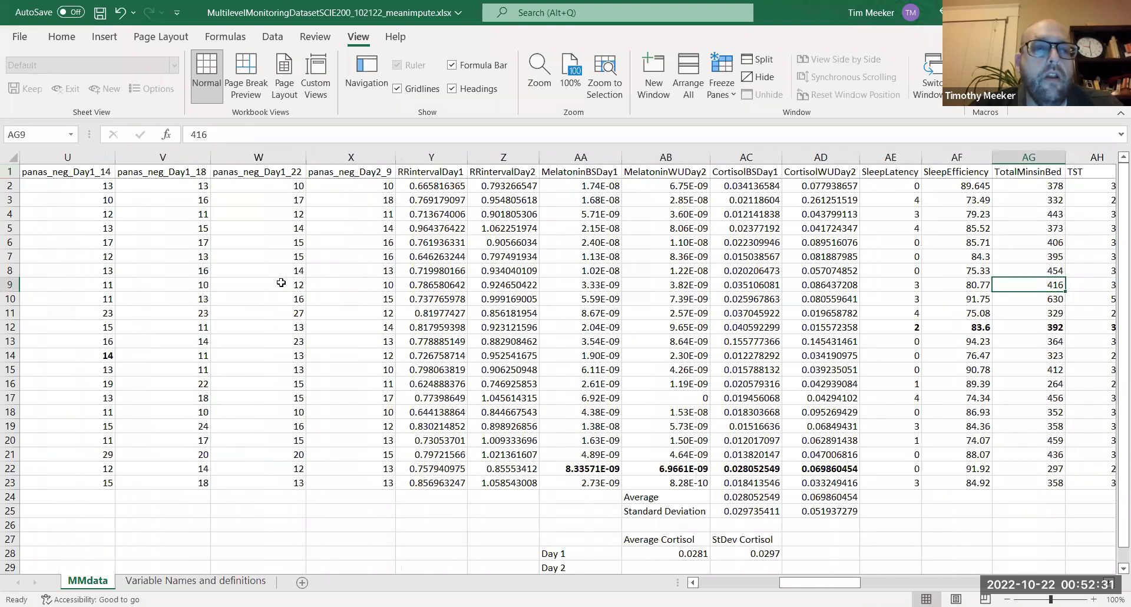
pyautogui.press('Home')
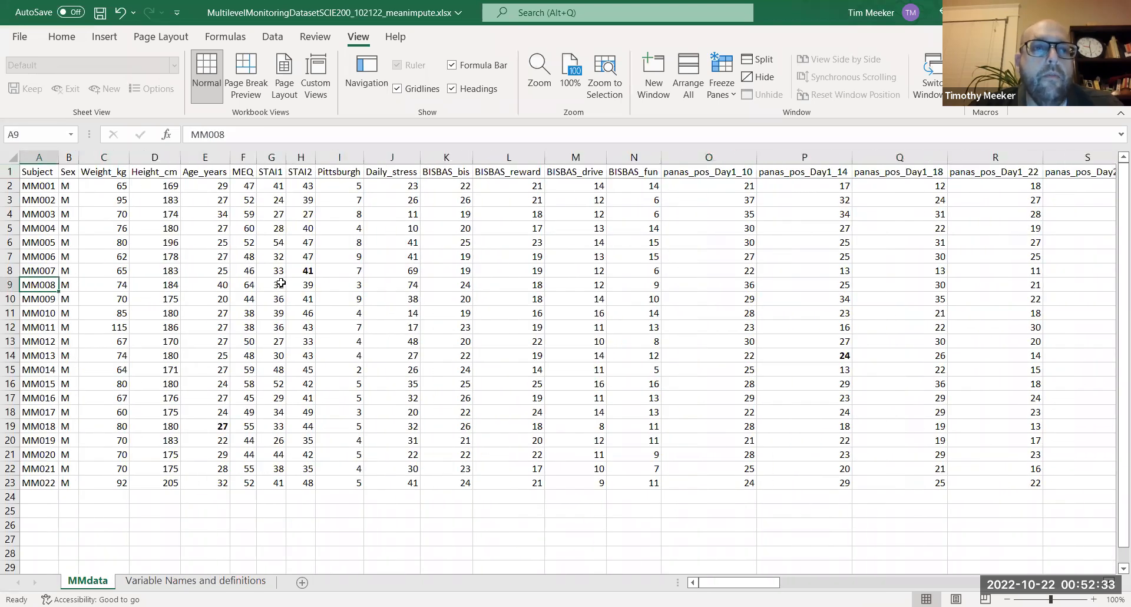
# Unfreeze the top row and apply Freeze Panes with column A selected.
pyautogui.click(42, 155)
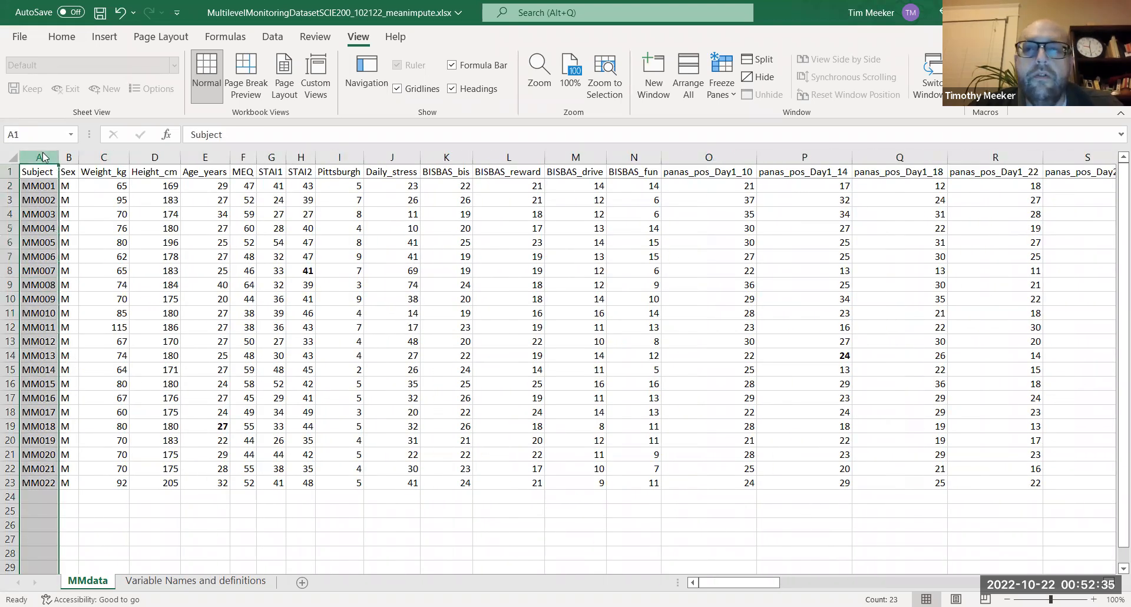
pyautogui.click(733, 100)
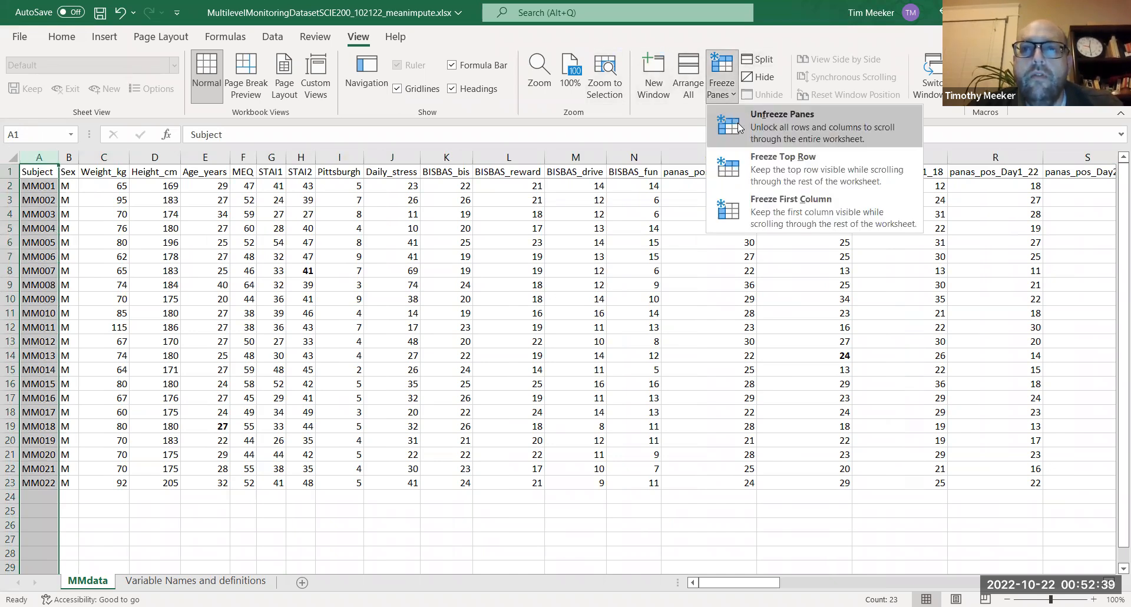
pyautogui.click(738, 128)
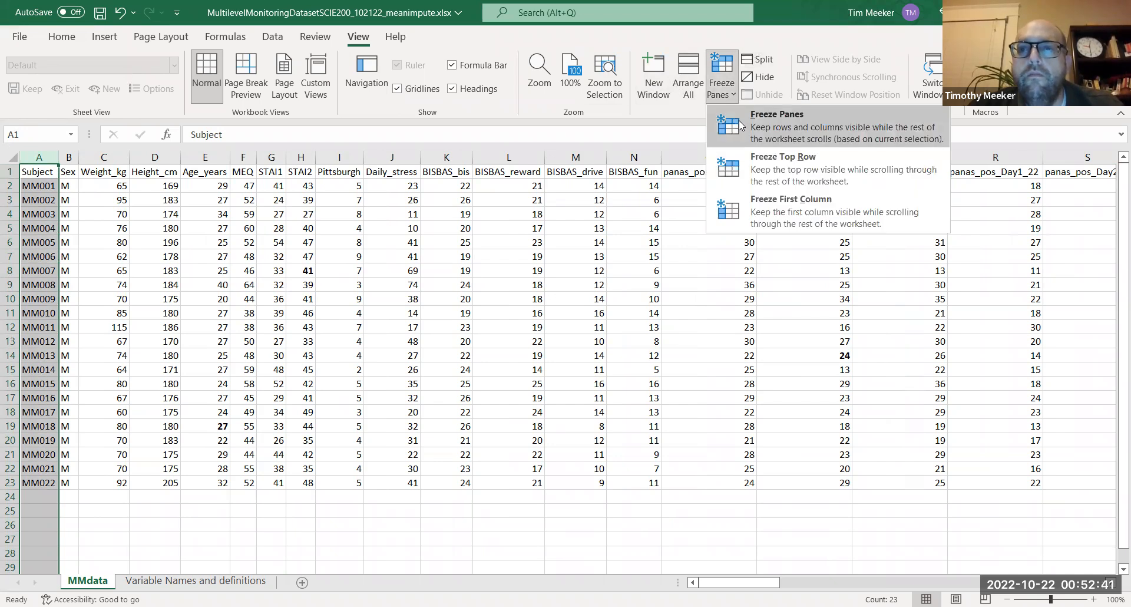
pyautogui.click(740, 123)
# Move across the header row to the MovementIndex column to check which columns remain frozen.
pyautogui.press('Right')
pyautogui.press('Right')
pyautogui.press('Right')
pyautogui.press('Right')
pyautogui.press('Right')
pyautogui.press('Right')
pyautogui.press('Right')
pyautogui.press('Right')
pyautogui.press('Right')
pyautogui.press('Right')
pyautogui.press('Right')
pyautogui.press('Right')
pyautogui.press('Right')
pyautogui.press('Right')
pyautogui.press('Right')
pyautogui.press('Right')
pyautogui.press('Right')
pyautogui.press('Right')
pyautogui.press('Right')
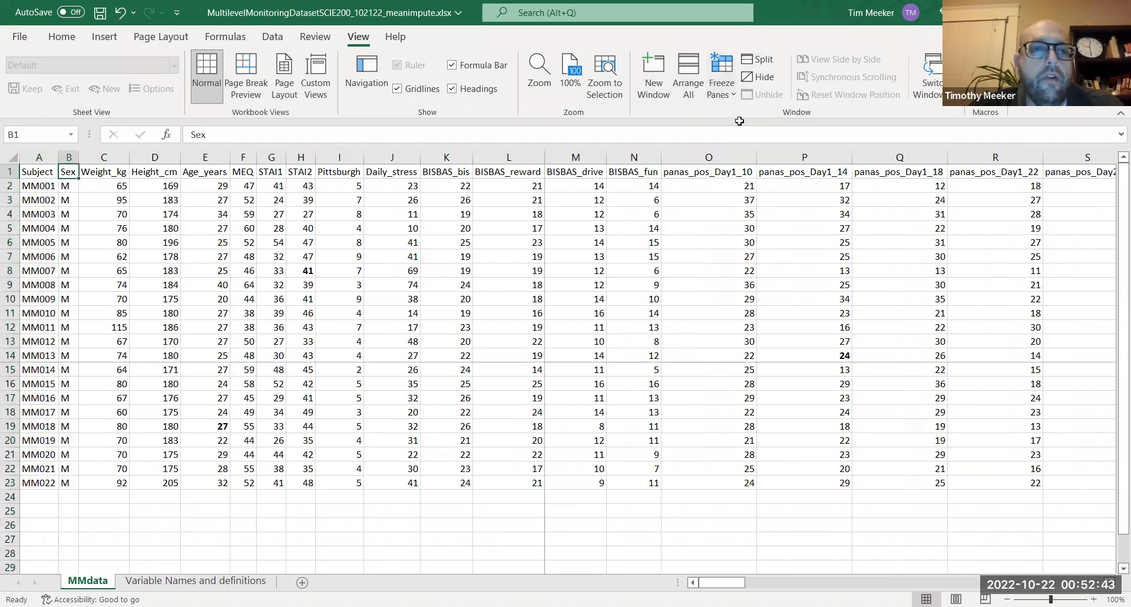
pyautogui.press('Right')
pyautogui.press('Right')
pyautogui.press('Right')
pyautogui.press('Right')
pyautogui.press('Right')
pyautogui.press('Right')
pyautogui.press('Right')
pyautogui.press('Right')
pyautogui.press('Right')
pyautogui.press('Right')
pyautogui.press('Right')
pyautogui.press('Right')
pyautogui.press('Right')
pyautogui.press('Right')
pyautogui.press('Right')
pyautogui.press('Right')
pyautogui.press('Right')
pyautogui.press('Right')
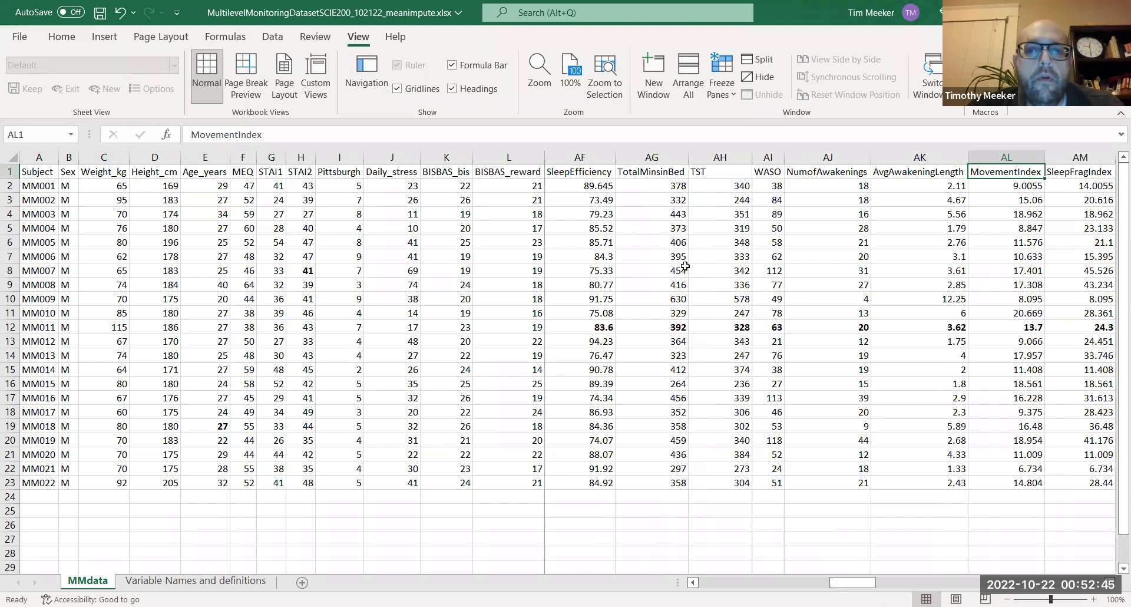
# Undo the last three cell entries.
pyautogui.hotkey('ctrl', 'z')
pyautogui.hotkey('ctrl', 'z')
pyautogui.hotkey('ctrl', 'z')
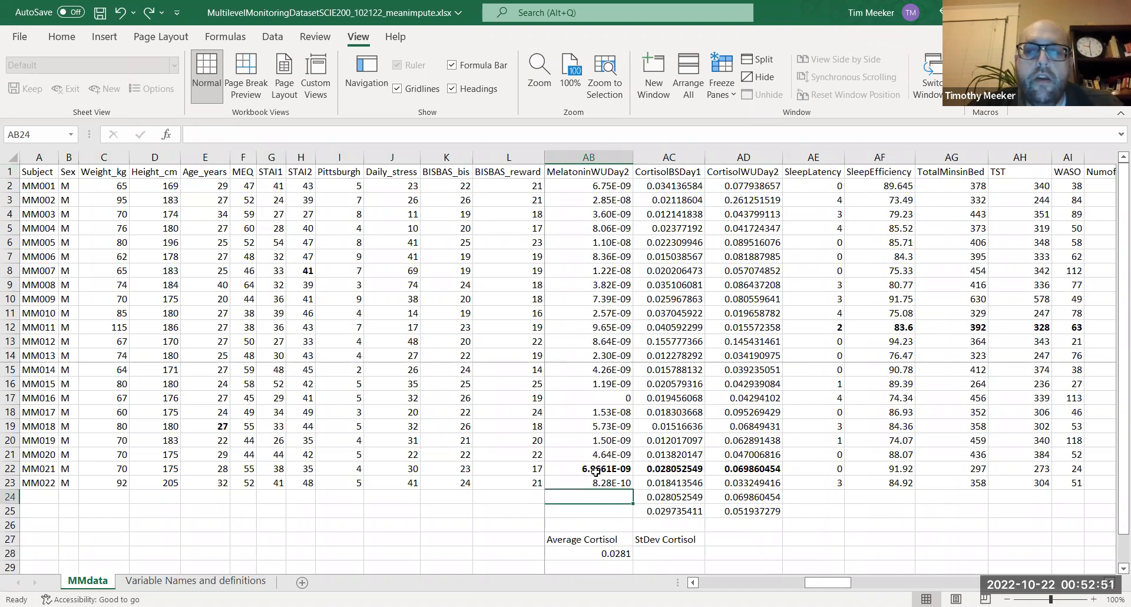
# Re-enter the labels "Average" in AB24 and "Standard Deviation" in AB25 beside the calculated cortisol values.
pyautogui.write('Average')
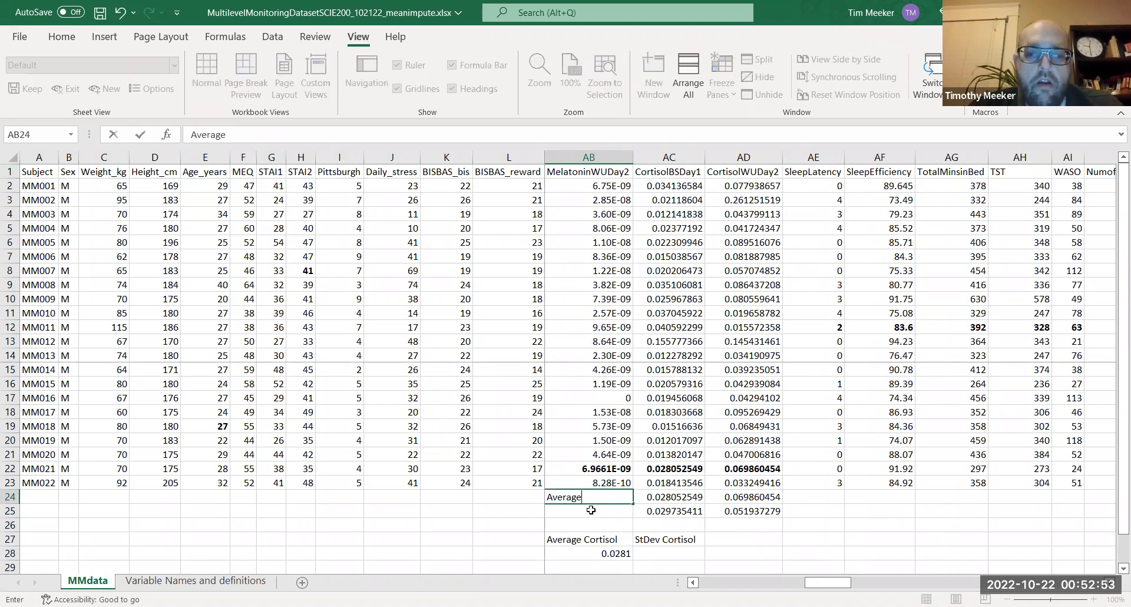
pyautogui.press('Return')
pyautogui.write('Stadrad')
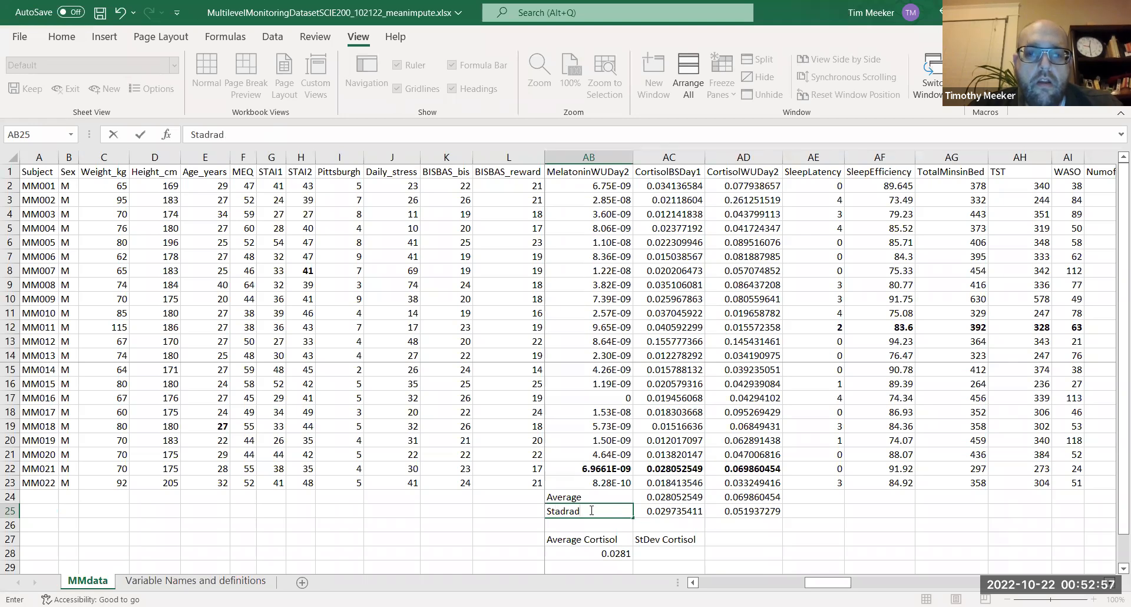
pyautogui.press('BackSpace')
pyautogui.press('BackSpace')
pyautogui.press('BackSpace')
pyautogui.write('ndard Deviation')
pyautogui.press('Return')
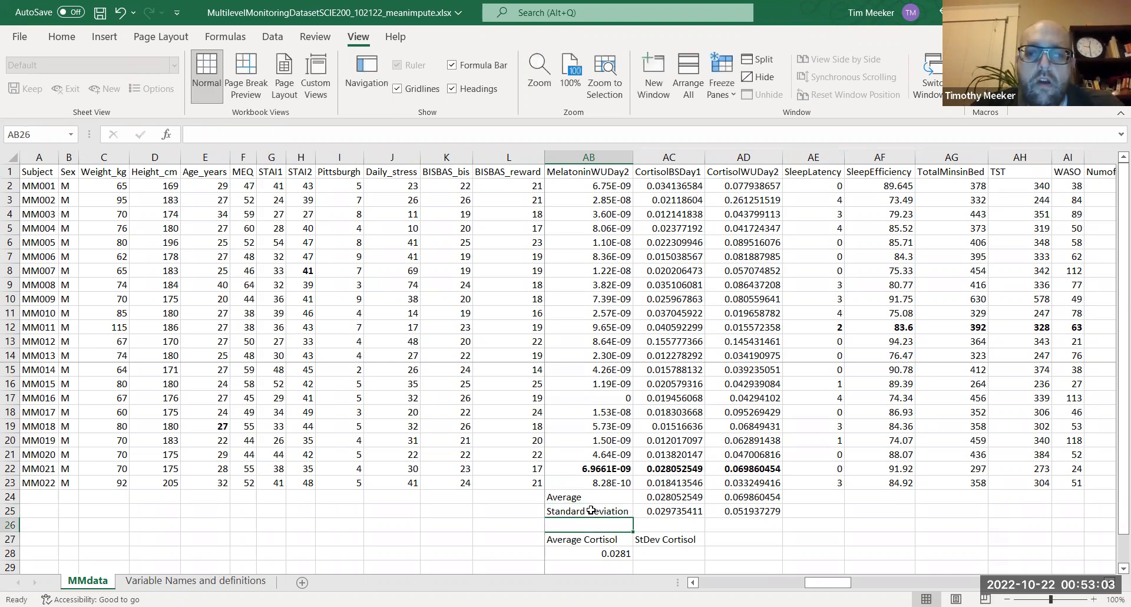
# Fill in the Day 1 StDev Cortisol cell AC28 with 0.0297.
pyautogui.press('Down')
pyautogui.press('Down')
pyautogui.press('Down')
pyautogui.press('Down')
pyautogui.press('Down')
pyautogui.press('Down')
pyautogui.press('Down')
pyautogui.press('Down')
pyautogui.press('Down')
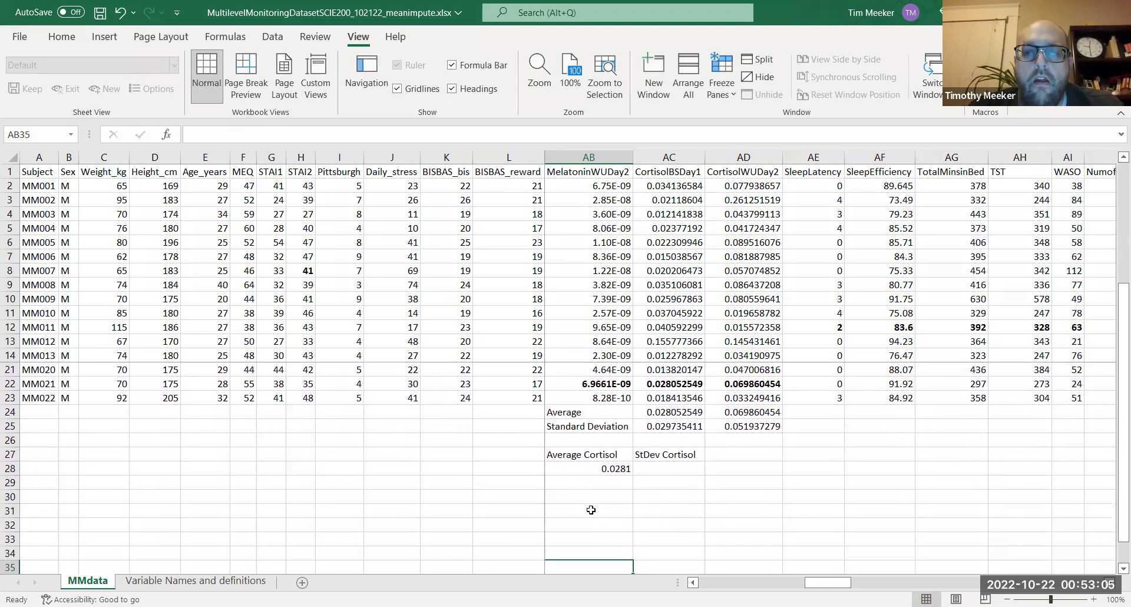
pyautogui.press('Left')
pyautogui.press('Up')
pyautogui.press('Up')
pyautogui.press('Up')
pyautogui.press('Up')
pyautogui.press('Up')
pyautogui.press('Up')
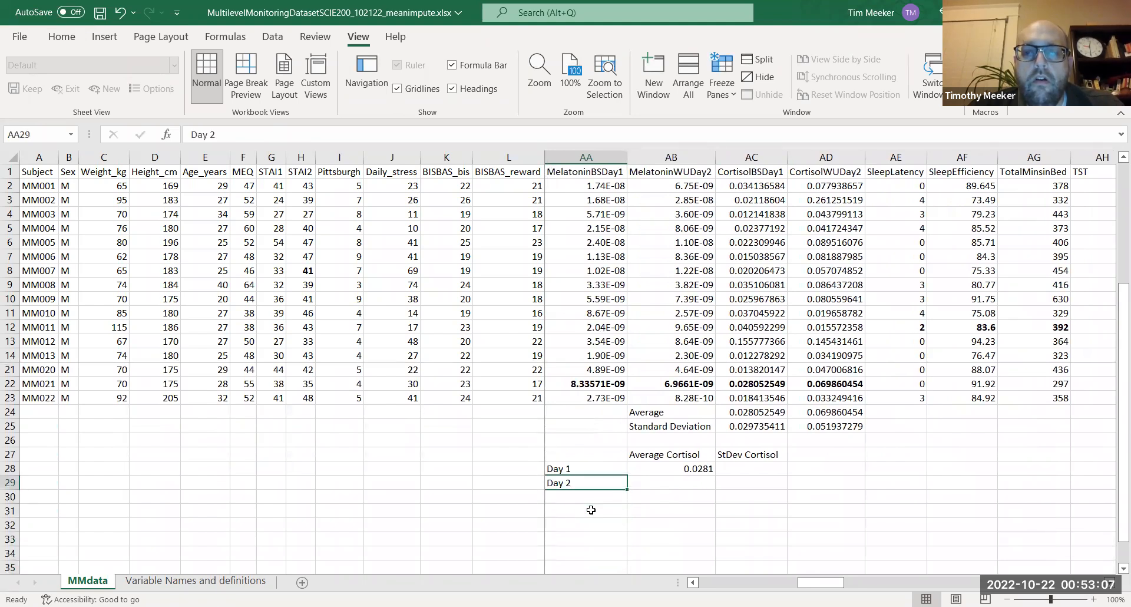
pyautogui.press('Up')
pyautogui.press('Left')
pyautogui.press('Left')
pyautogui.press('Right')
pyautogui.press('Right')
pyautogui.press('Right')
pyautogui.press('Right')
pyautogui.press('Right')
pyautogui.press('Left')
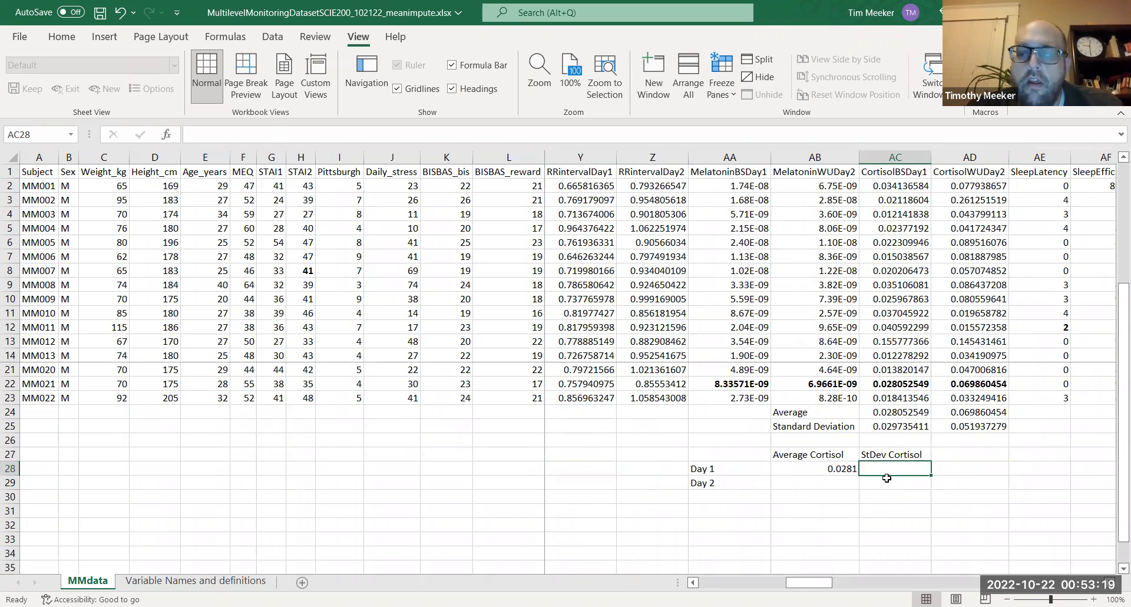
pyautogui.write('0.0297')
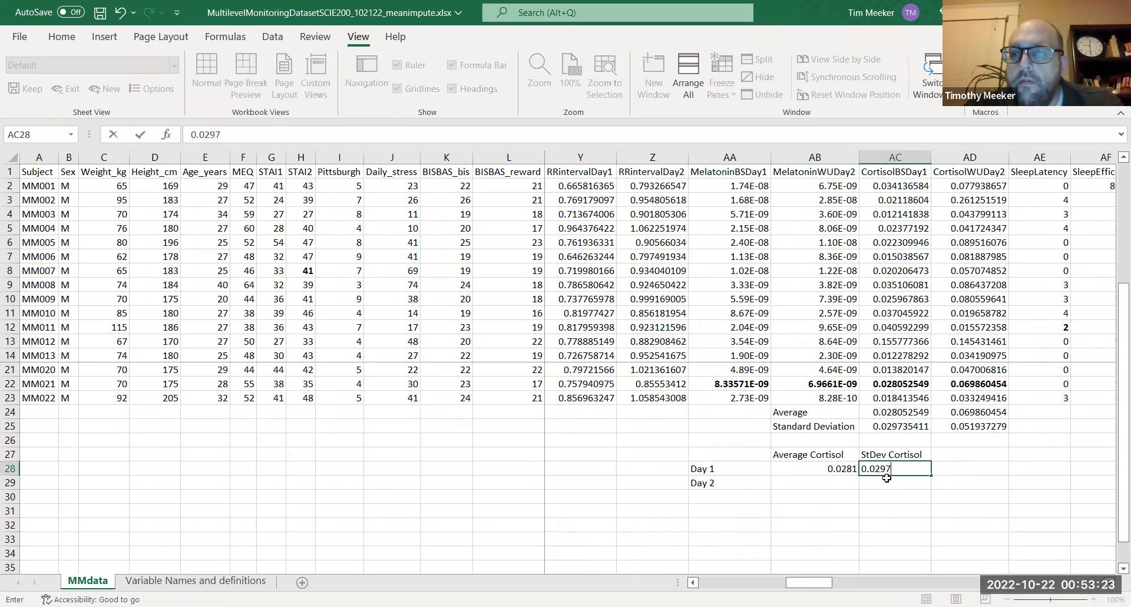
pyautogui.press('Return')
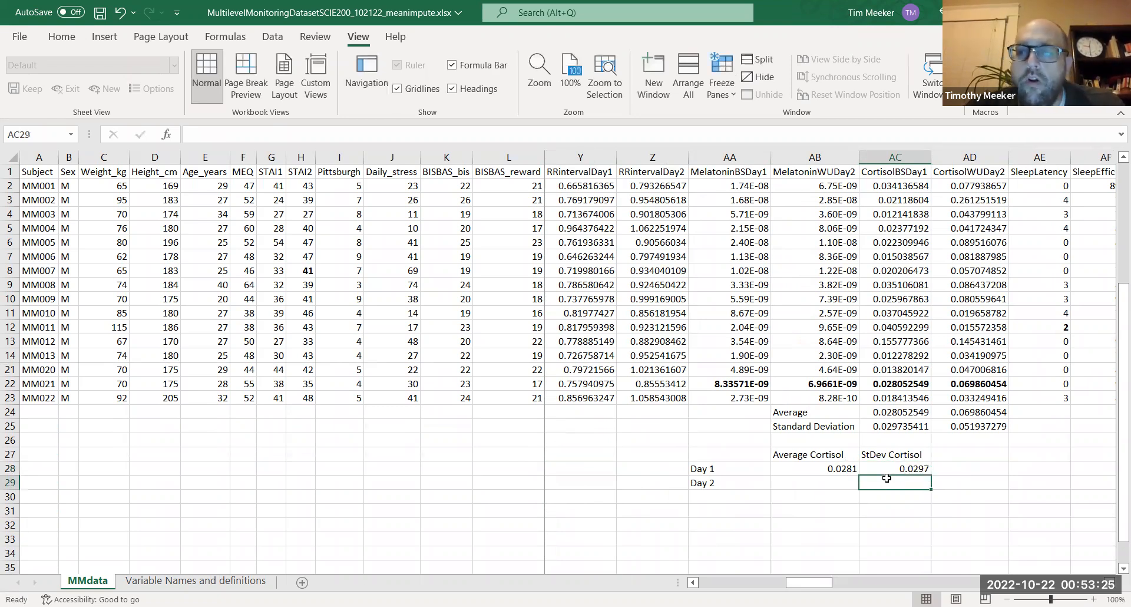
# Enter the Day 2 cortisol average 0.0699 in AB29 and standard deviation 0.0519 in AC29.
pyautogui.press('Left')
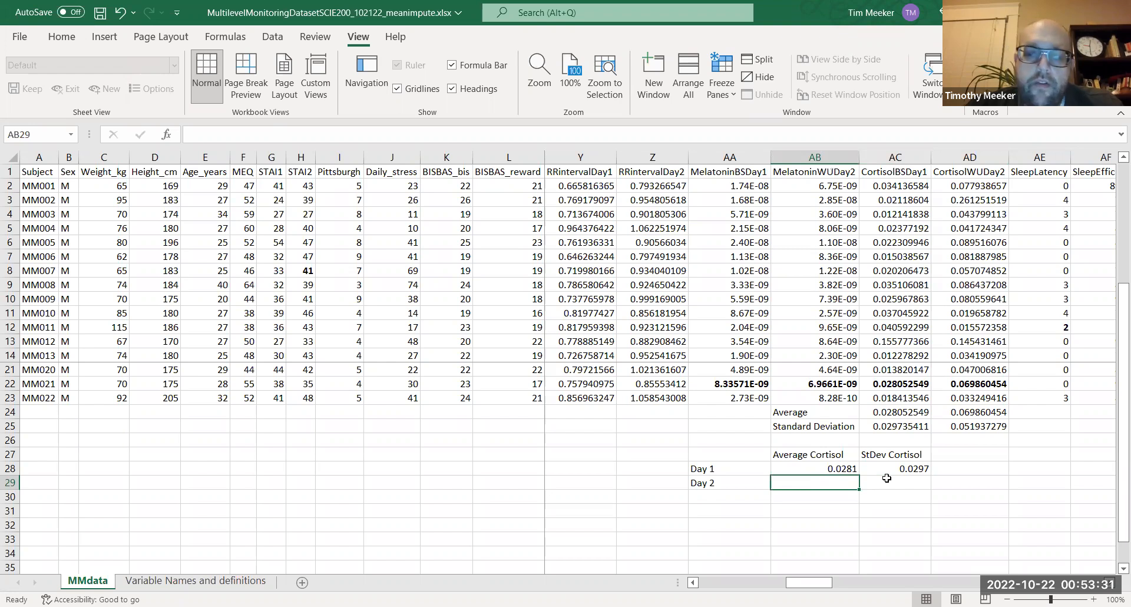
pyautogui.write('0.069')
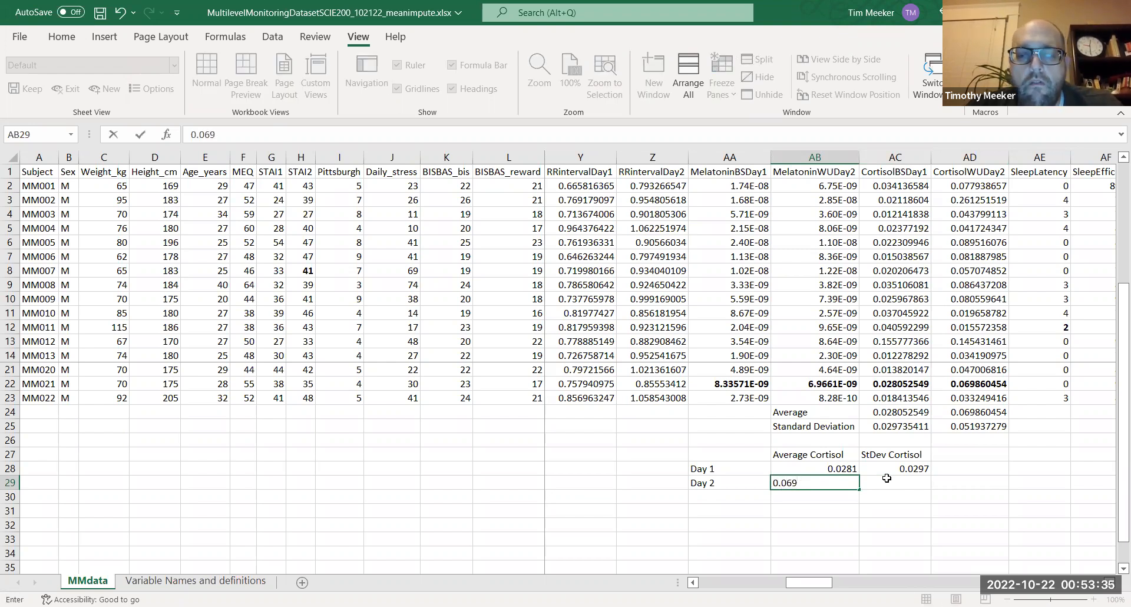
pyautogui.write('9')
pyautogui.click(887, 478)
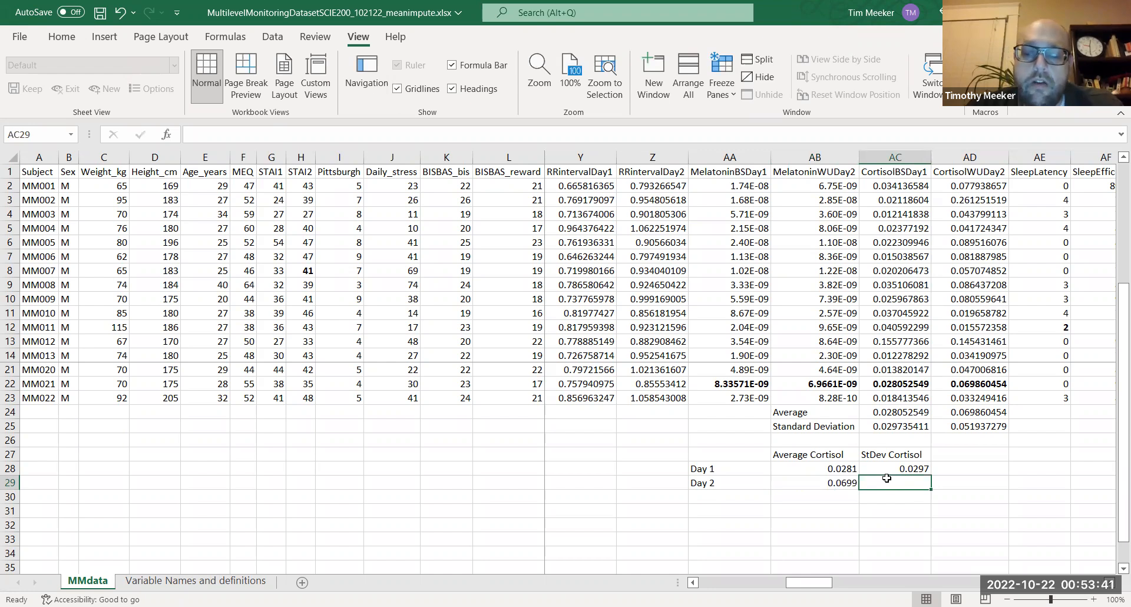
pyautogui.write('0.05')
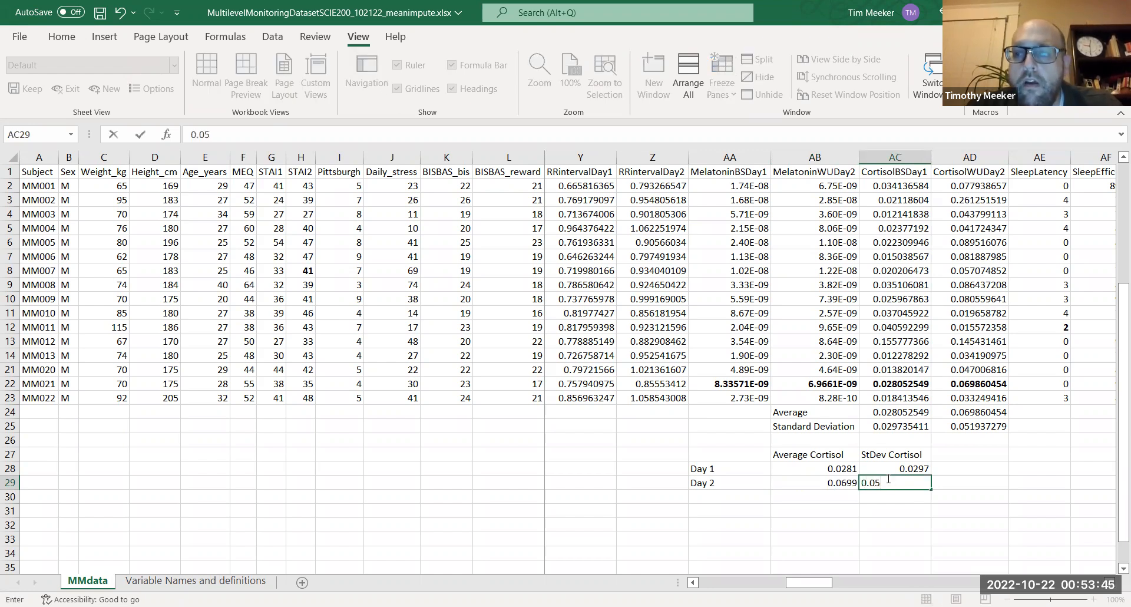
pyautogui.write('19')
pyautogui.press('Return')
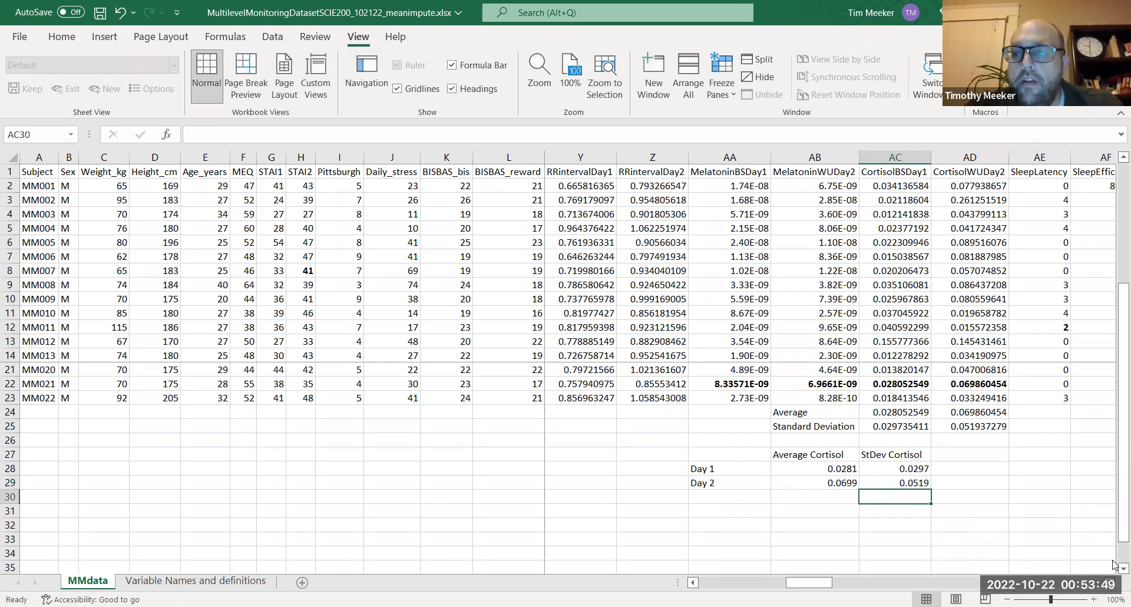
# Unfreeze all panes on the MMdata sheet.
pyautogui.click(724, 96)
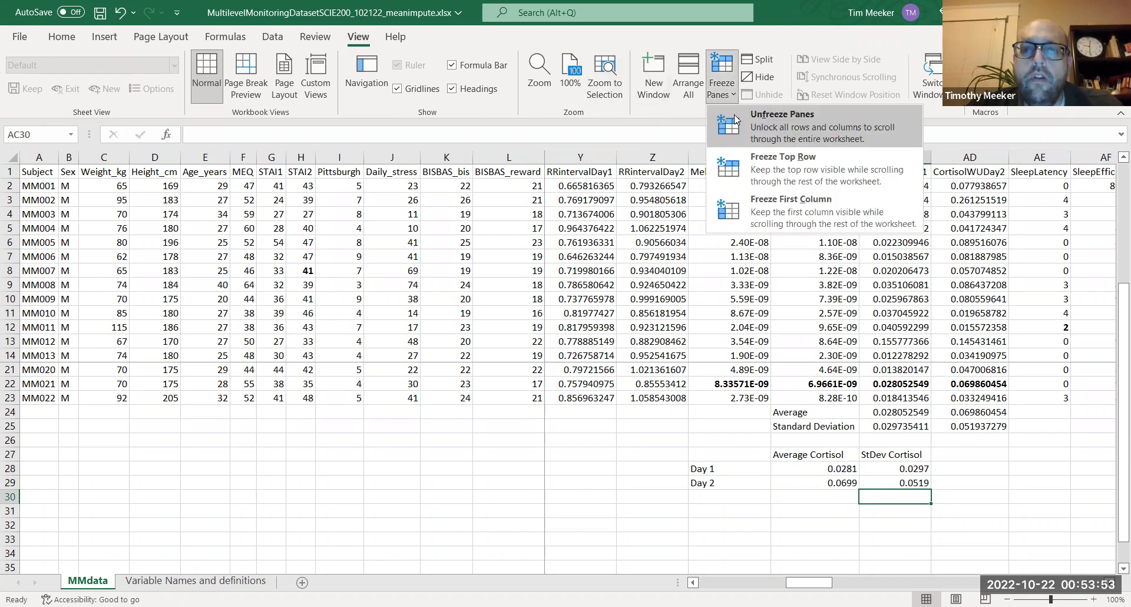
pyautogui.click(735, 120)
pyautogui.click(829, 515)
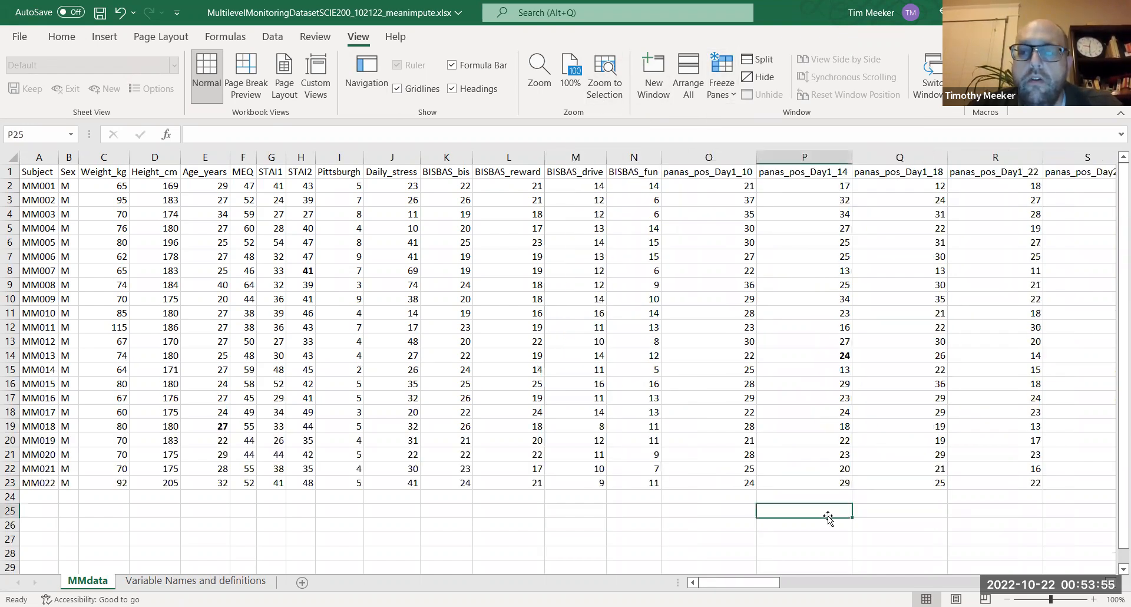
# Bring the Day 1/Day 2 cortisol summary table below the dataset into view for review.
pyautogui.press('Right')
pyautogui.press('Right')
pyautogui.press('Right')
pyautogui.press('Right')
pyautogui.press('Right')
pyautogui.press('Right')
pyautogui.press('Right')
pyautogui.press('Right')
pyautogui.press('Right')
pyautogui.press('Right')
pyautogui.press('Right')
pyautogui.press('Right')
pyautogui.press('Right')
pyautogui.press('Right')
pyautogui.press('Right')
pyautogui.press('Right')
pyautogui.press('Right')
pyautogui.press('Right')
pyautogui.press('Down')
pyautogui.press('Down')
pyautogui.press('Down')
pyautogui.press('Down')
pyautogui.press('Down')
pyautogui.press('Down')
pyautogui.press('Down')
pyautogui.press('Down')
pyautogui.press('Down')
pyautogui.press('Down')
pyautogui.press('Down')
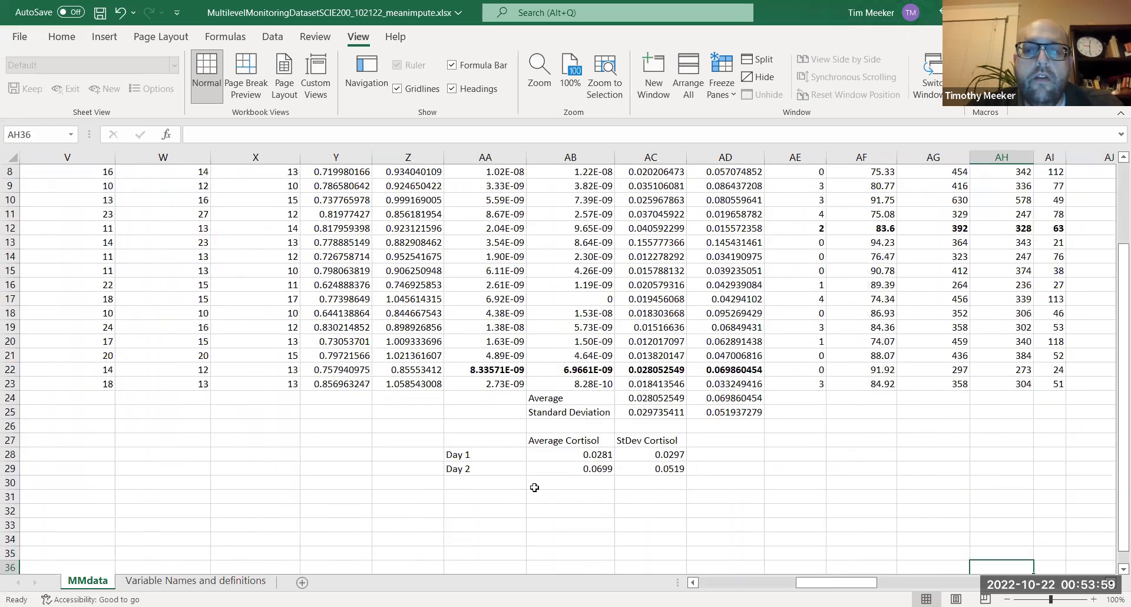
pyautogui.moveTo(497, 445); pyautogui.dragTo(644, 493)
pyautogui.click(574, 510)
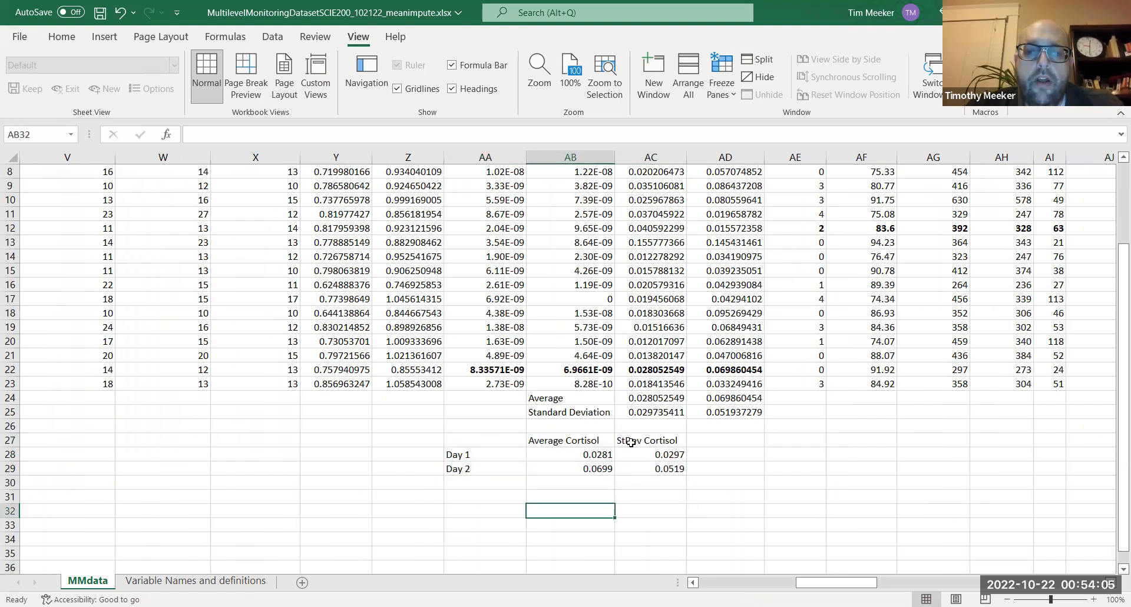
pyautogui.moveTo(468, 454); pyautogui.dragTo(469, 469)
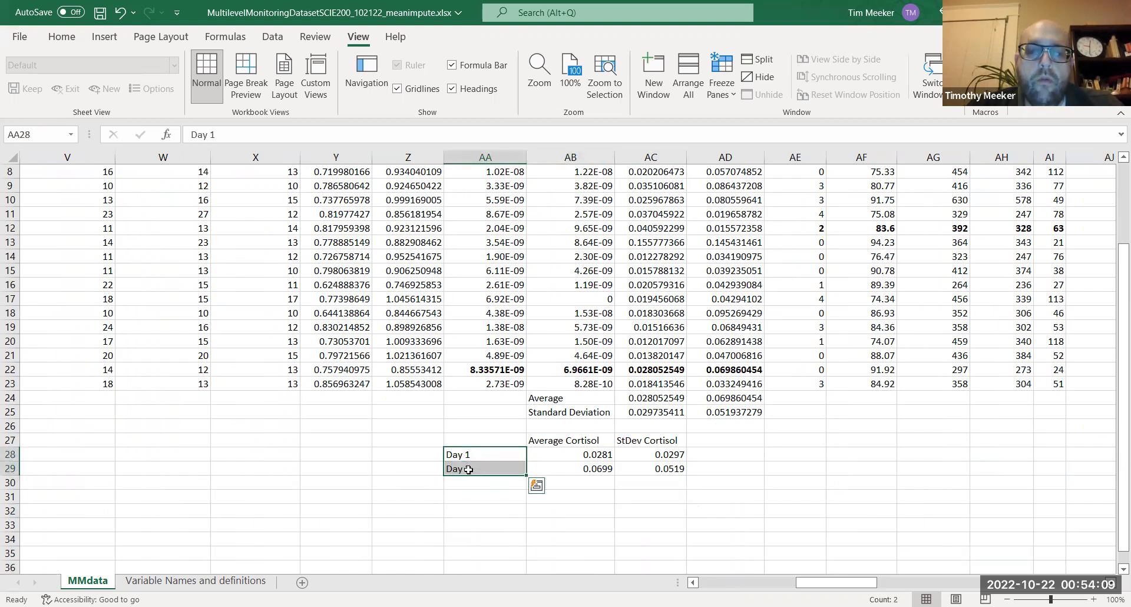
pyautogui.click(585, 511)
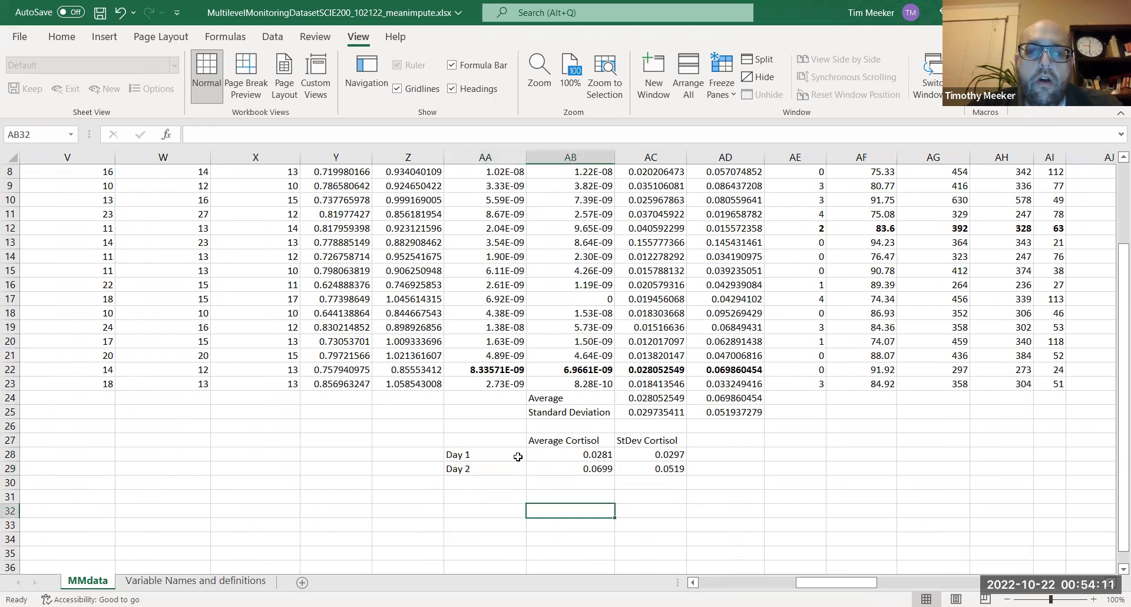
# Insert a clustered column chart of the Day 1 and Day 2 average cortisol from AA28:AB29.
pyautogui.moveTo(516, 454); pyautogui.dragTo(564, 467)
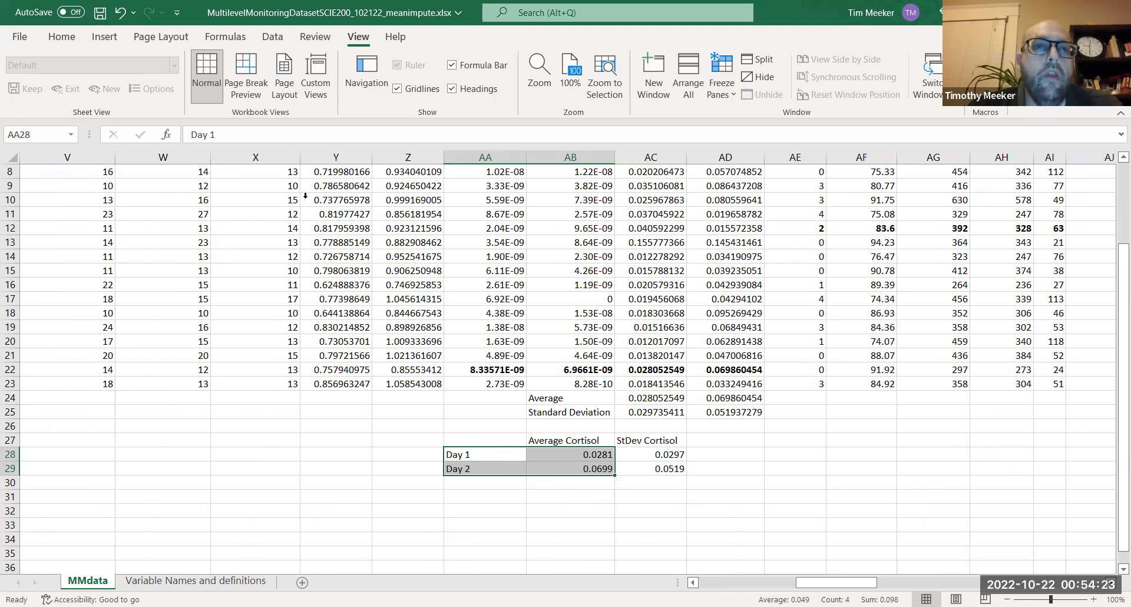
pyautogui.click(95, 39)
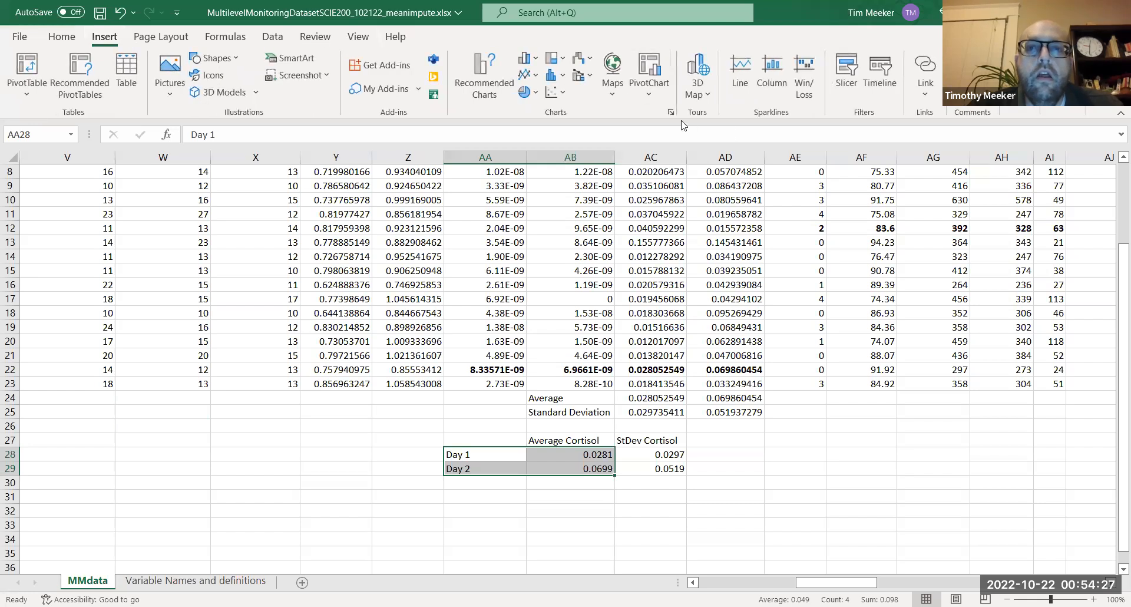
pyautogui.click(670, 112)
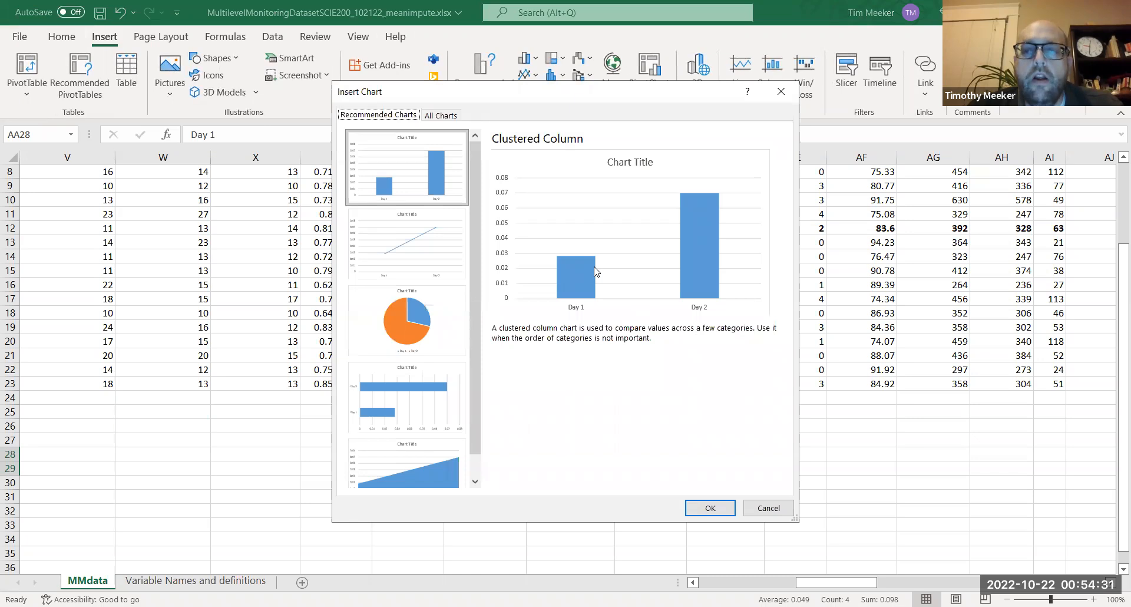
pyautogui.click(691, 510)
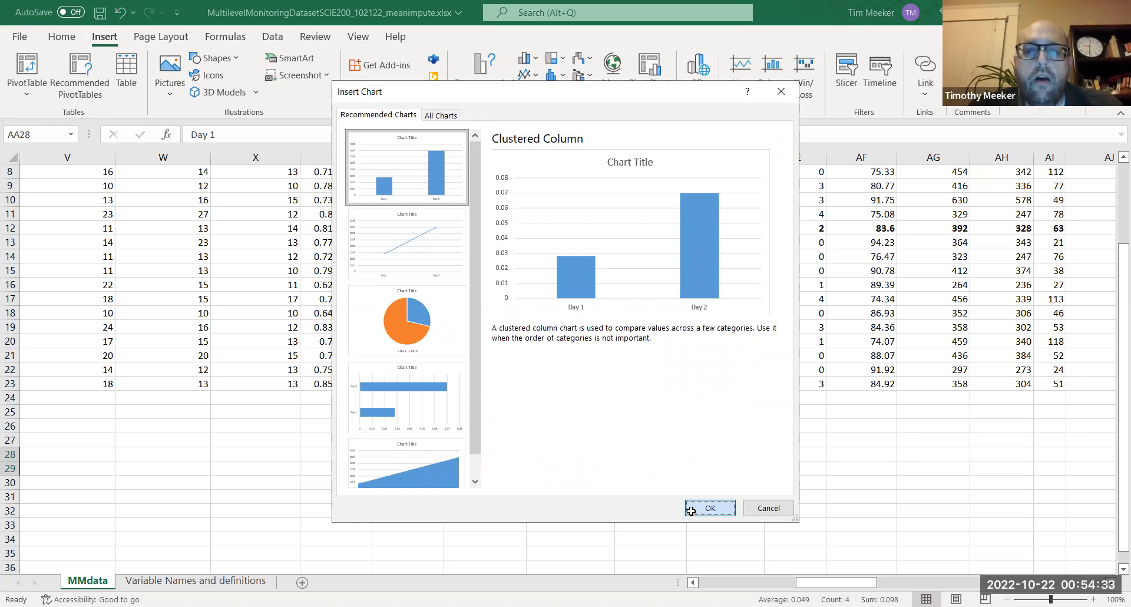
# Move the new column chart beside the cortisol summary table, over columns V to Z, and delete its title.
pyautogui.moveTo(682, 313); pyautogui.dragTo(295, 421)
pyautogui.moveTo(91, 368); pyautogui.dragTo(110, 301)
pyautogui.click(240, 324)
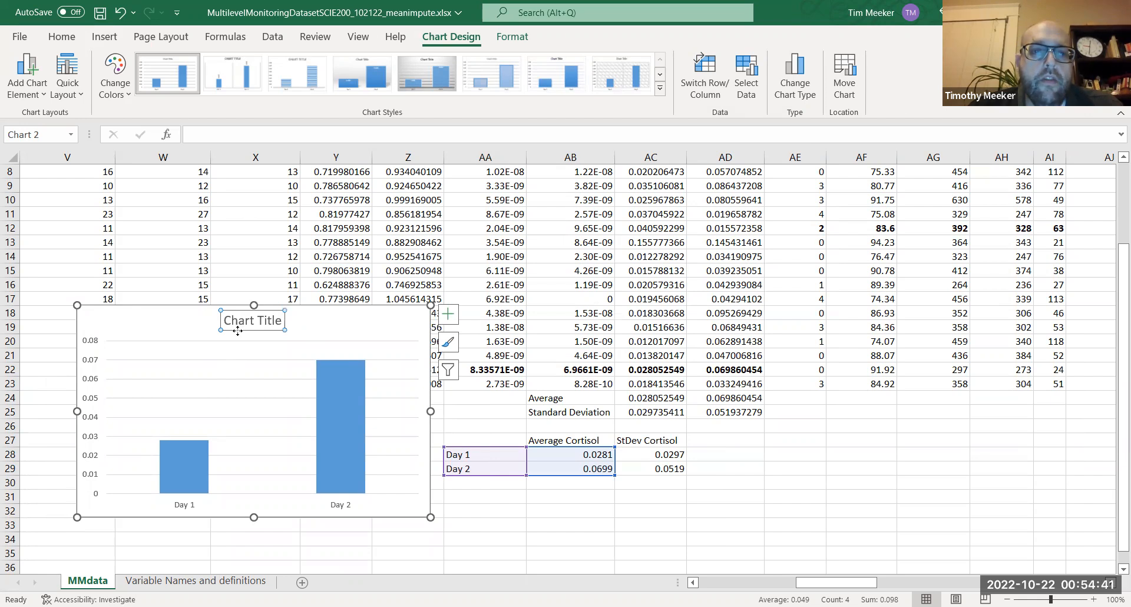
pyautogui.press('Delete')
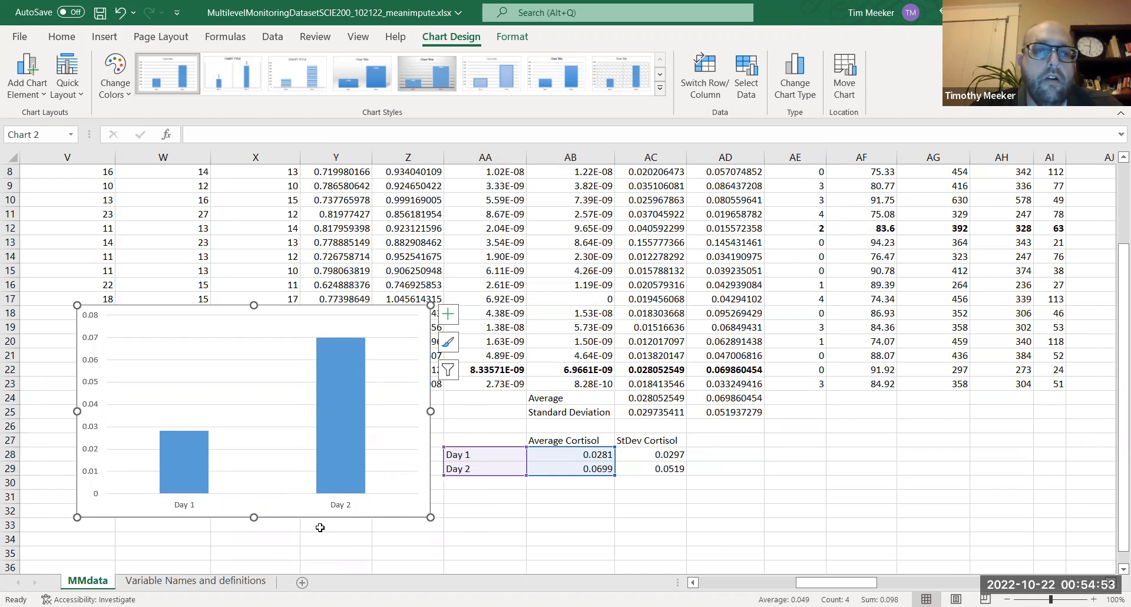
pyautogui.click(331, 451)
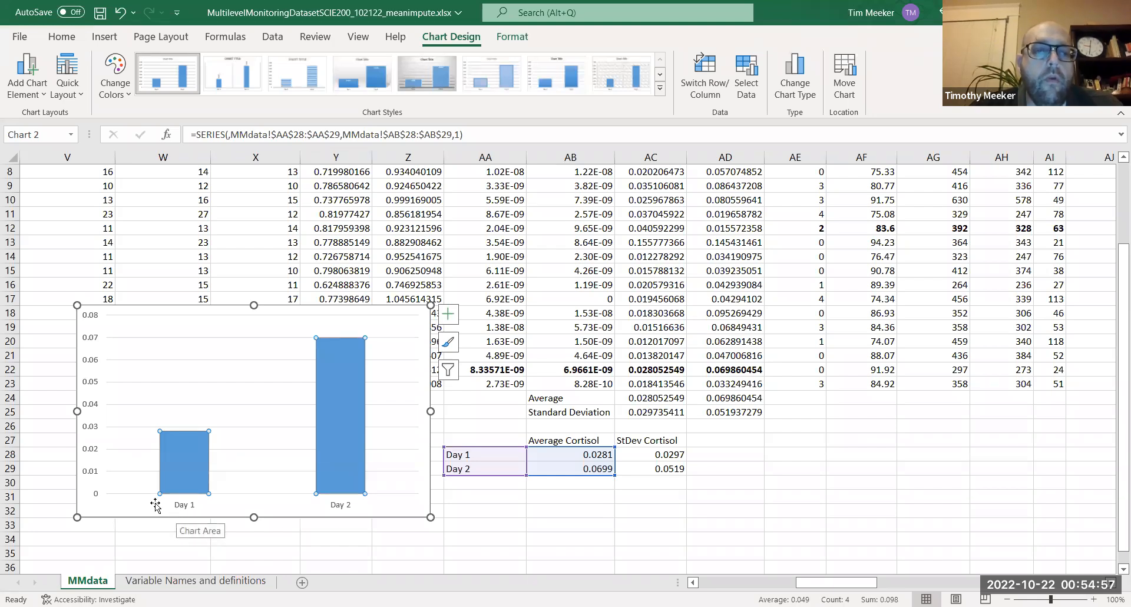
pyautogui.click(94, 474)
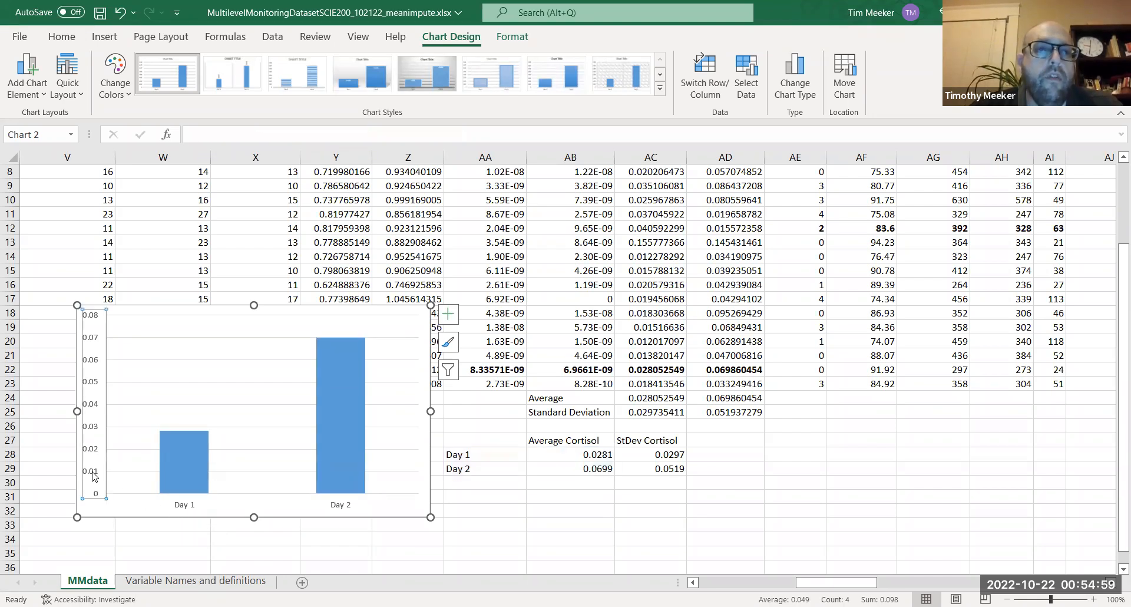
pyautogui.click(61, 39)
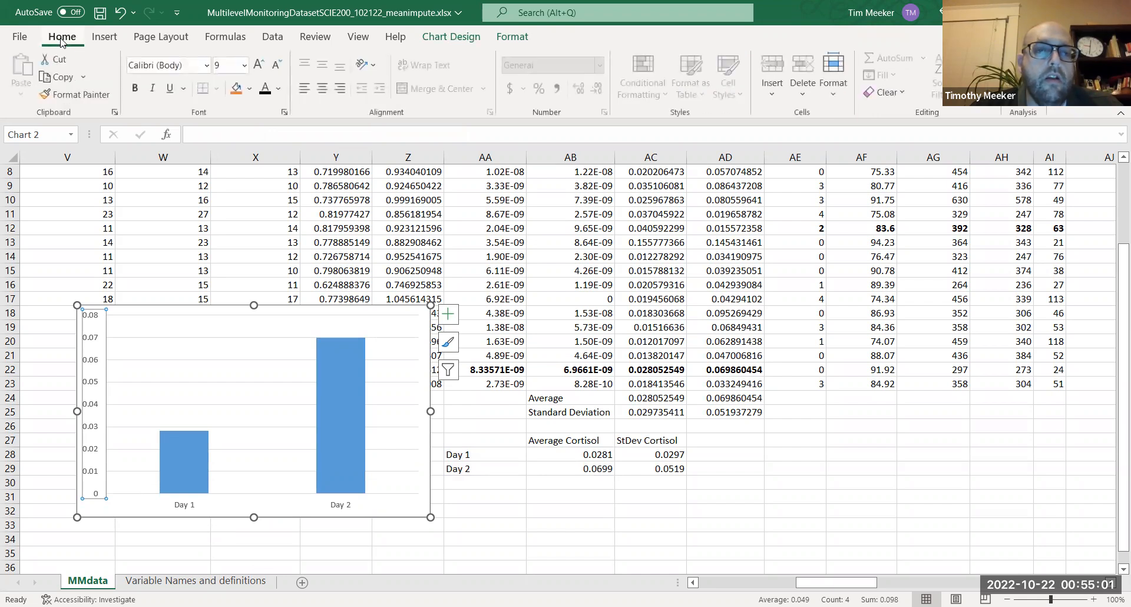
pyautogui.click(339, 506)
pyautogui.moveTo(326, 460)
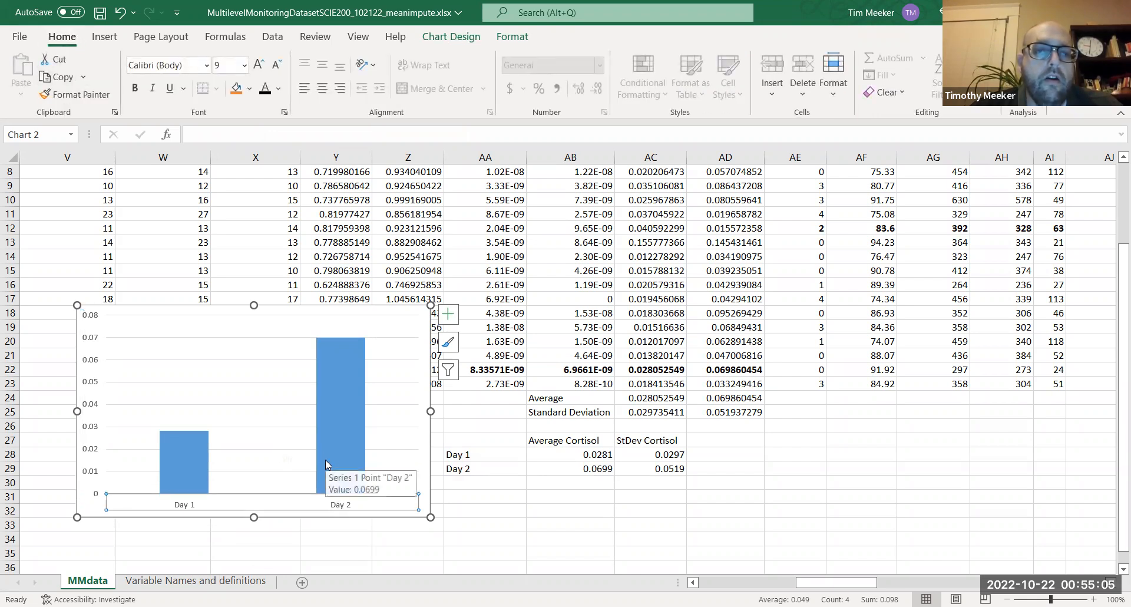
# Add vertical error bars to the Day 1/Day 2 column series and open their detailed formatting options.
pyautogui.click(181, 473)
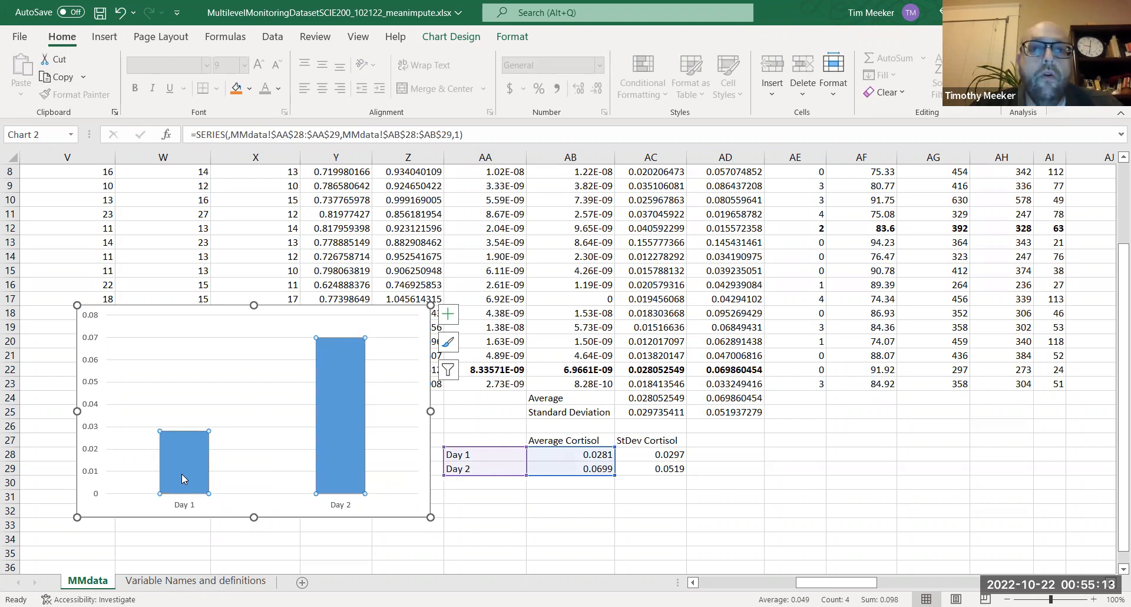
pyautogui.click(463, 43)
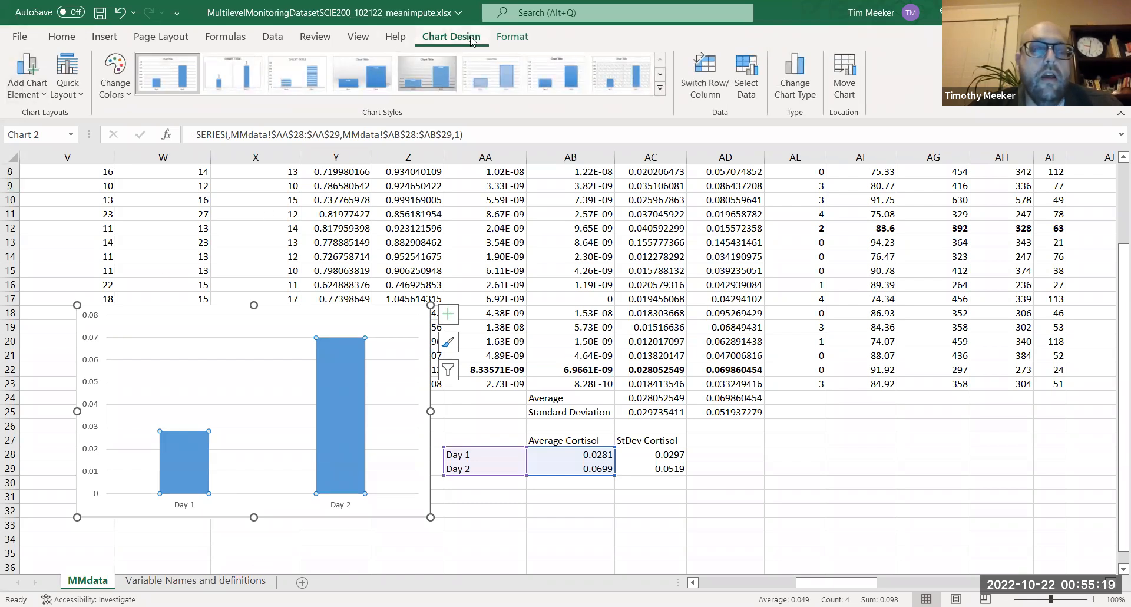
pyautogui.click(30, 89)
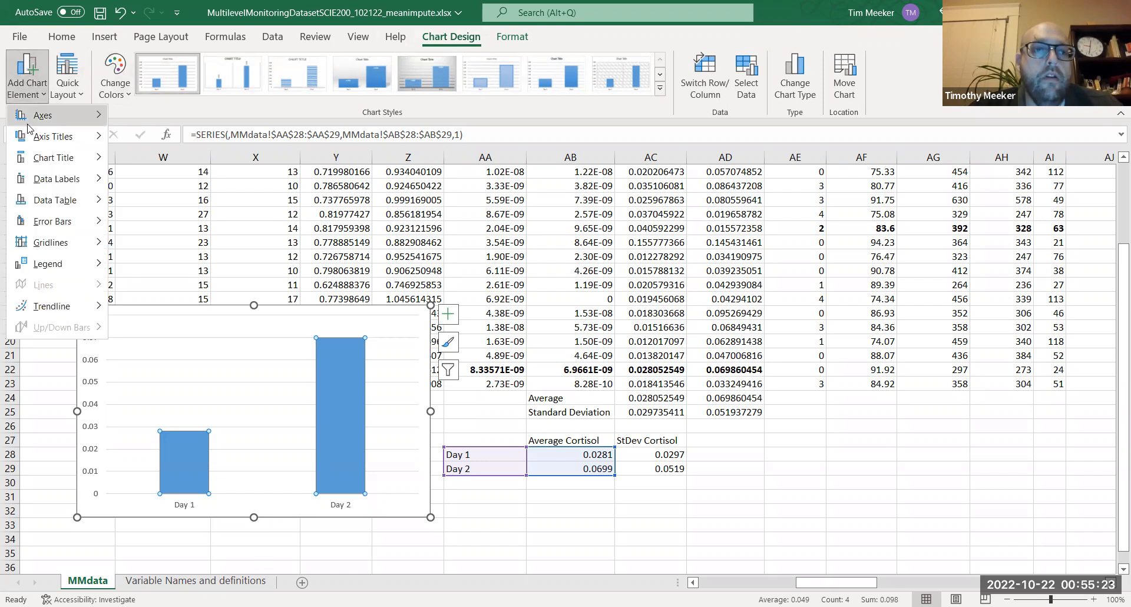
pyautogui.moveTo(33, 225)
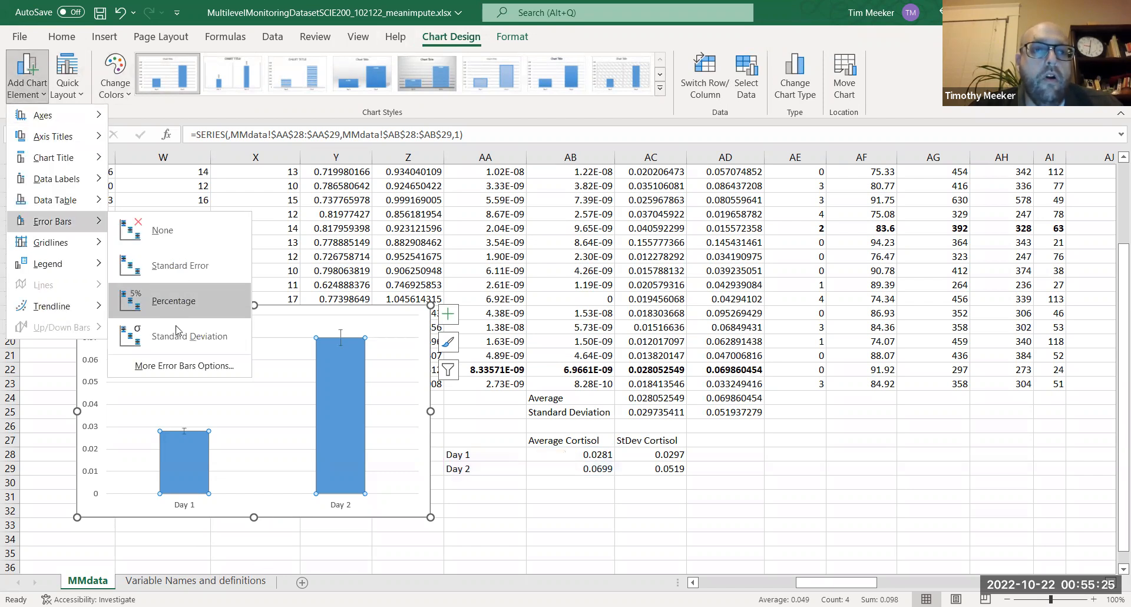
pyautogui.click(178, 370)
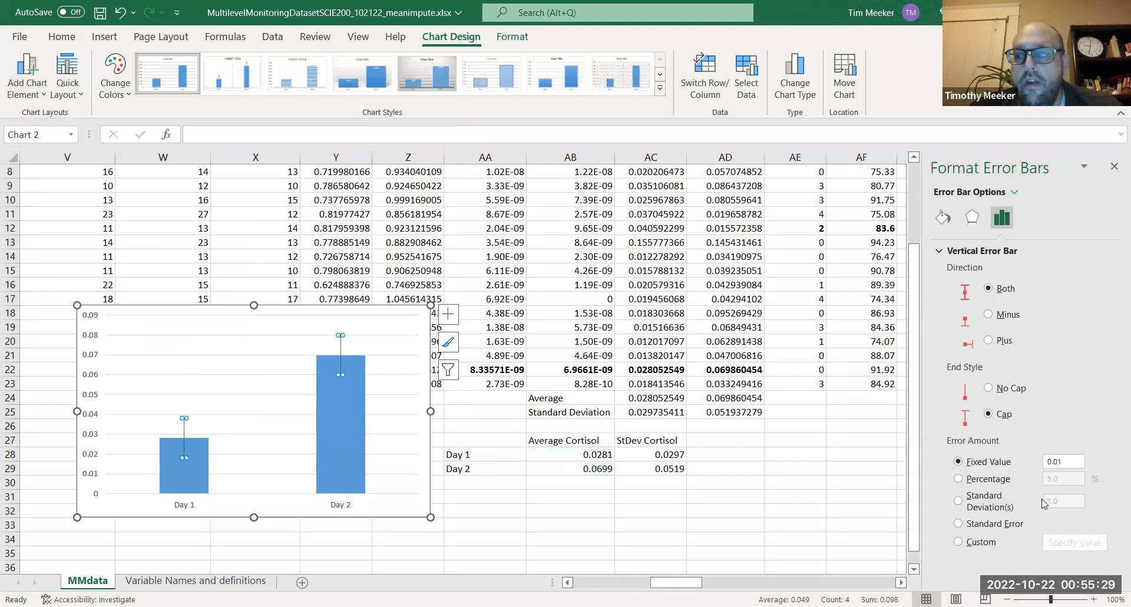
# Set the error amount to custom, using the standard deviations in AC28:AC29 for both positive and negative error values.
pyautogui.click(981, 544)
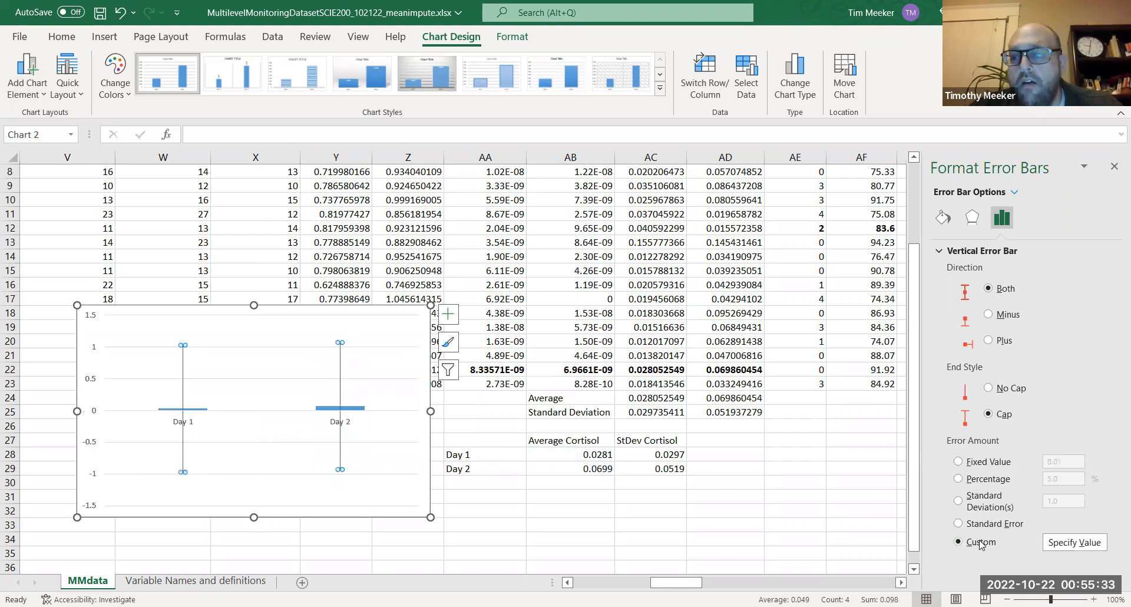
pyautogui.click(1069, 542)
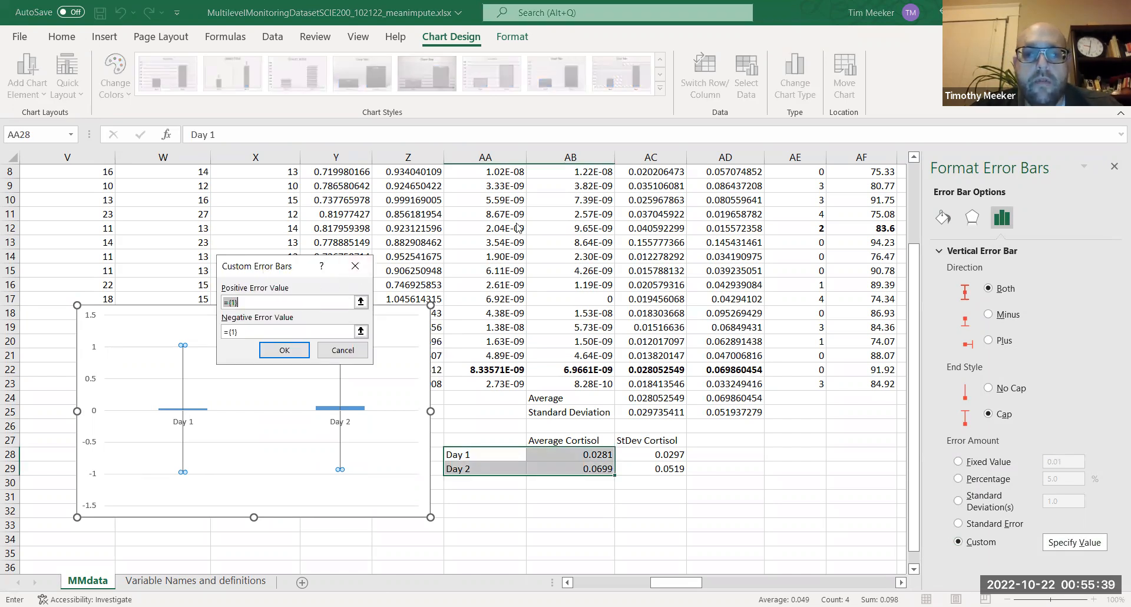
pyautogui.moveTo(242, 267); pyautogui.dragTo(516, 224)
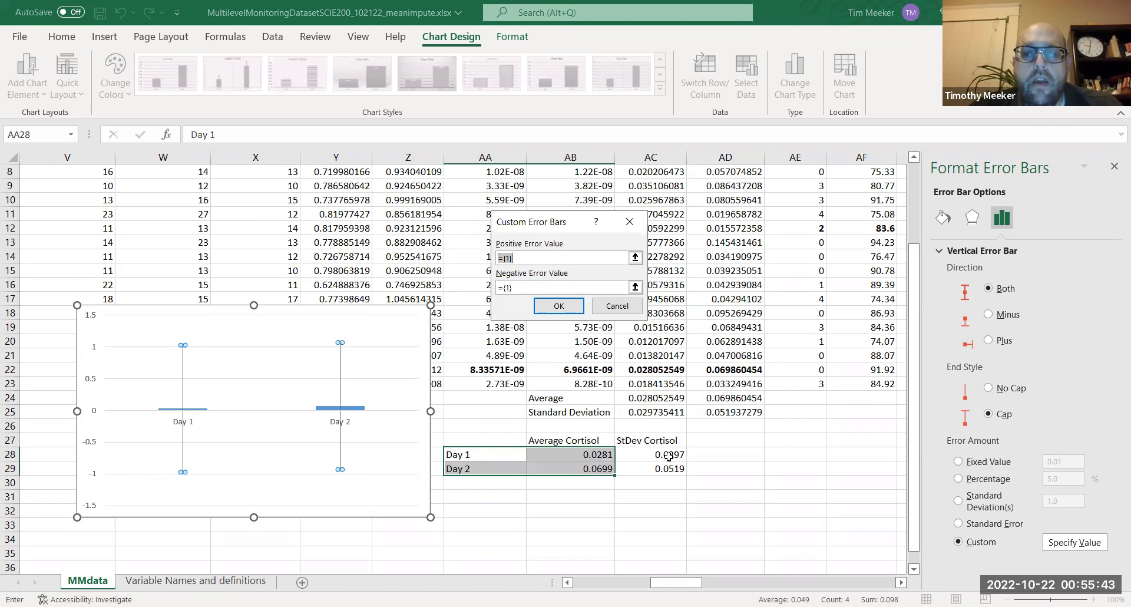
pyautogui.moveTo(669, 455); pyautogui.dragTo(668, 467)
pyautogui.click(576, 287)
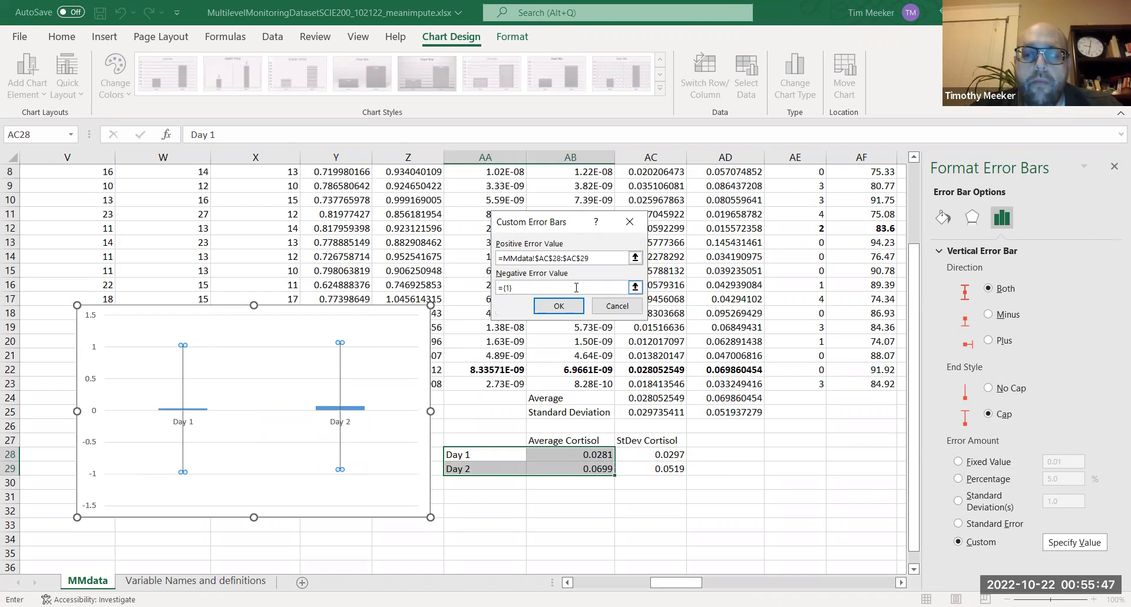
pyautogui.press('BackSpace')
pyautogui.click(637, 453)
pyautogui.moveTo(638, 453); pyautogui.dragTo(638, 468)
pyautogui.click(562, 306)
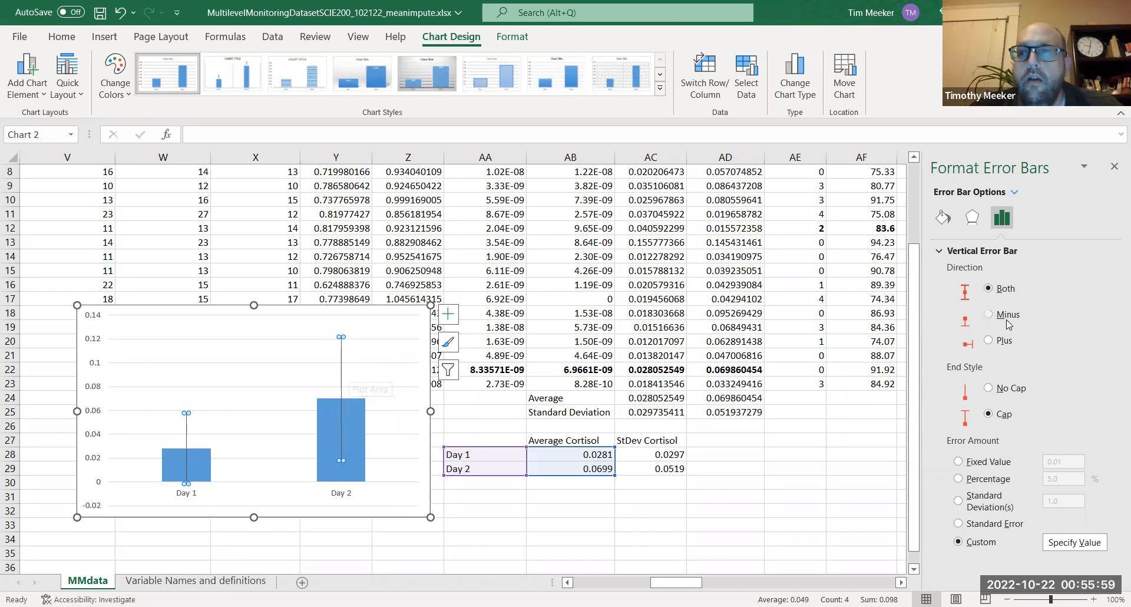
# Format the error bars as solid black lines 1.75 pt wide, keeping both directions with caps, and close the formatting options.
pyautogui.click(943, 219)
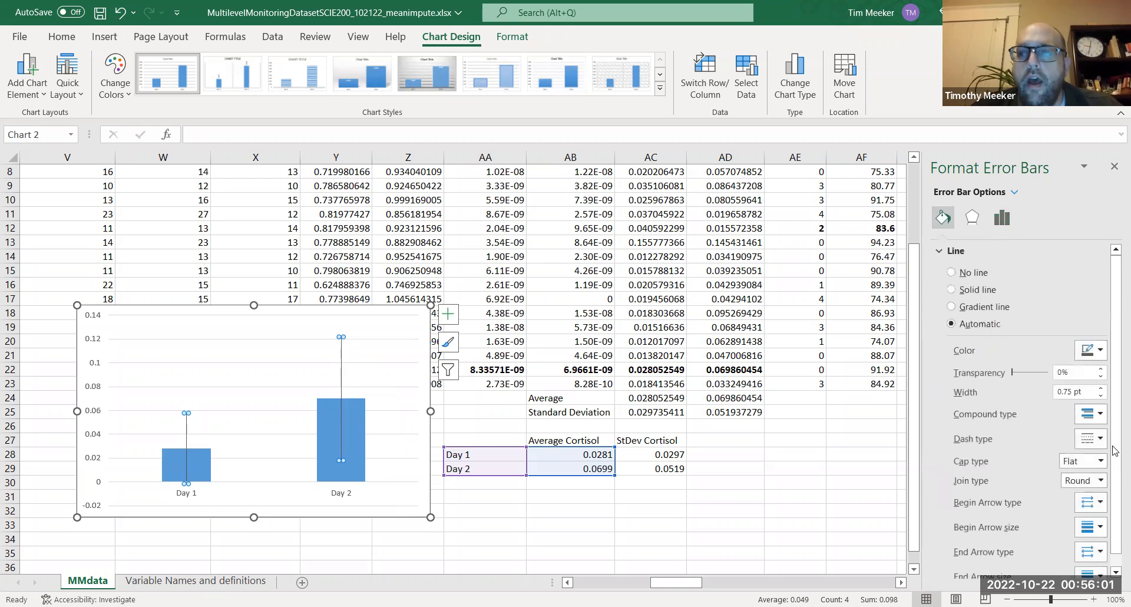
pyautogui.click(1100, 387)
pyautogui.click(1099, 388)
pyautogui.click(1099, 388)
pyautogui.click(1099, 388)
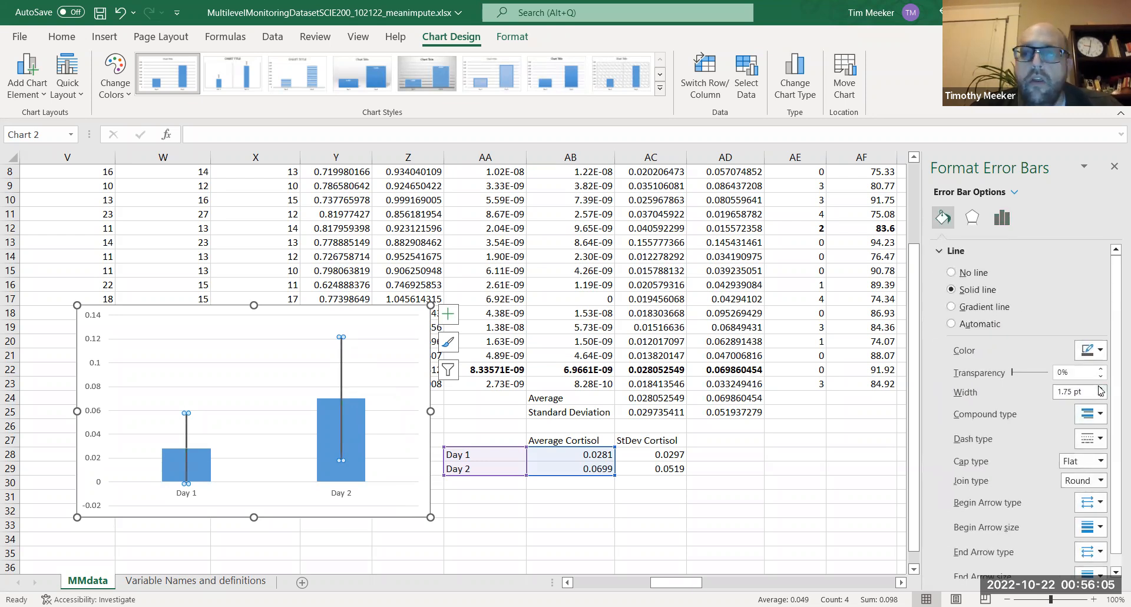
pyautogui.click(1099, 350)
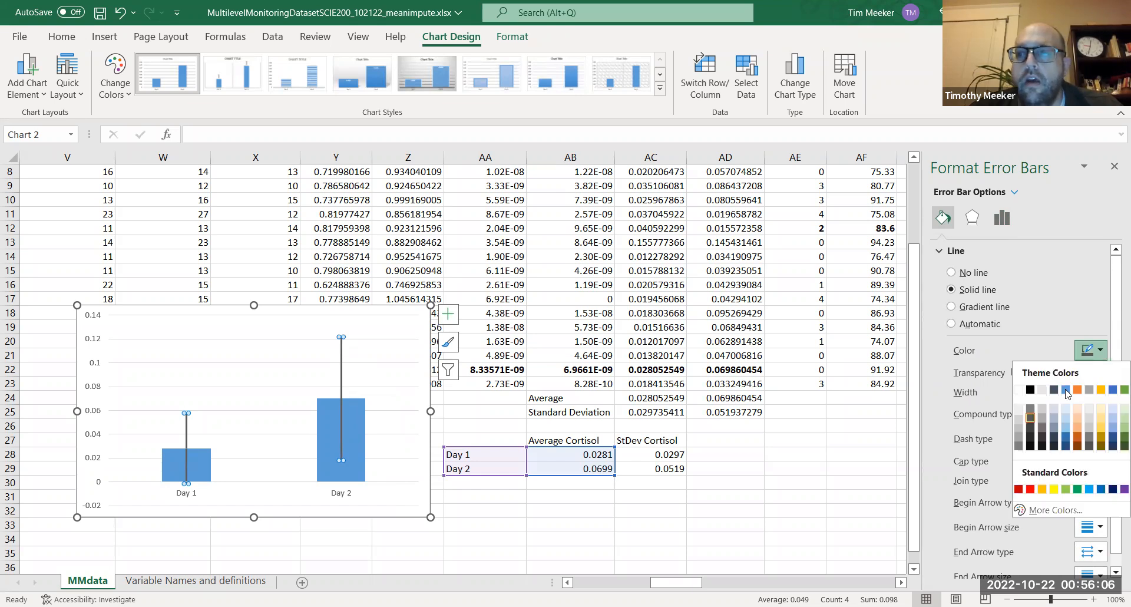
pyautogui.click(1030, 390)
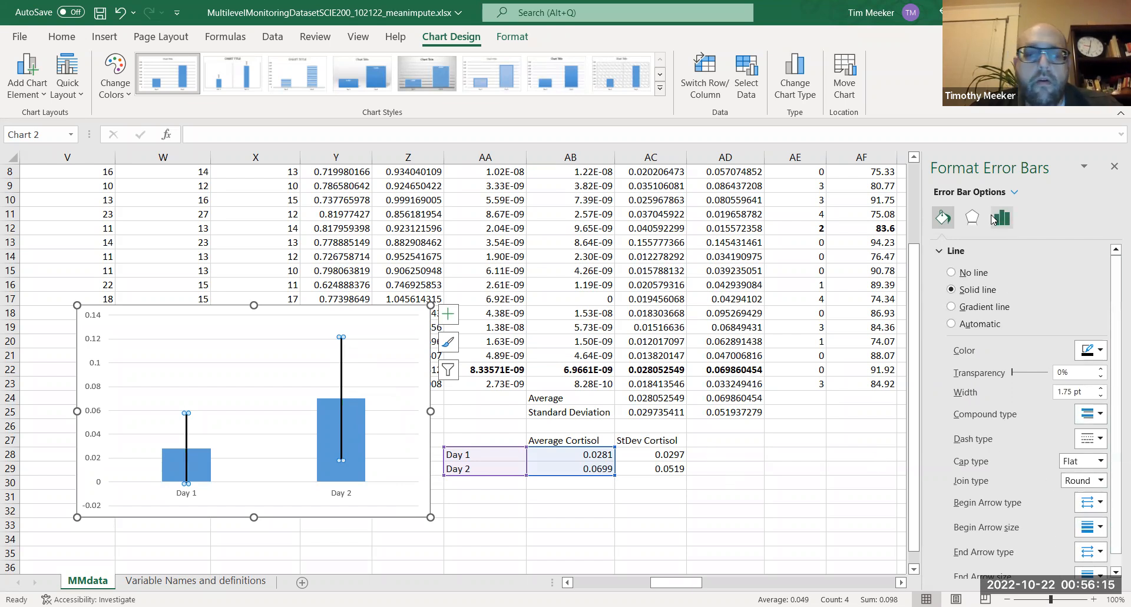
pyautogui.click(1002, 218)
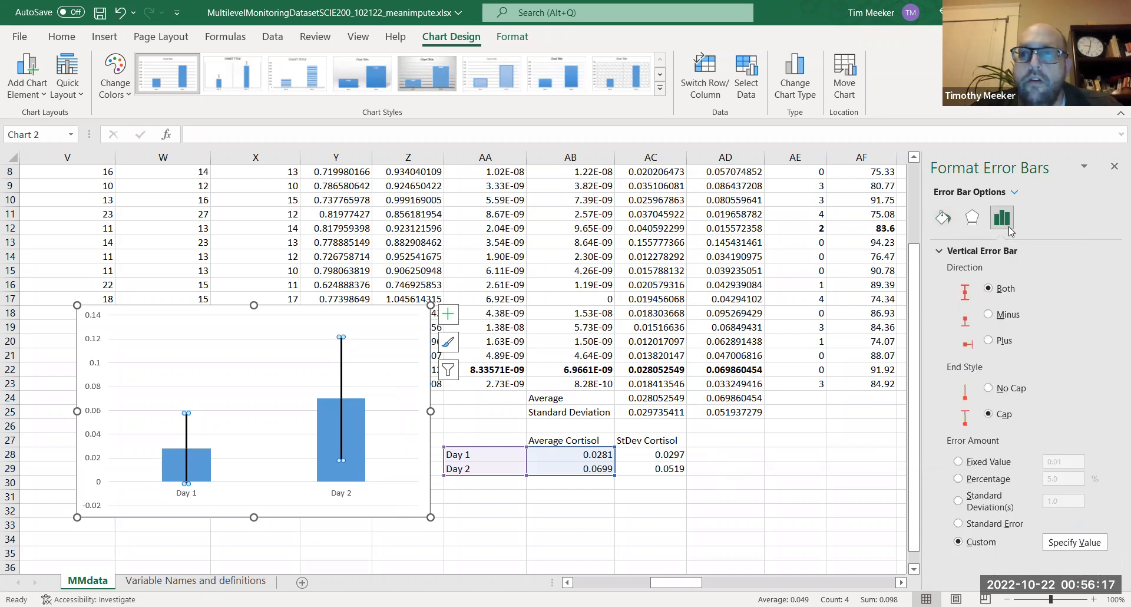
pyautogui.click(1114, 166)
pyautogui.click(551, 496)
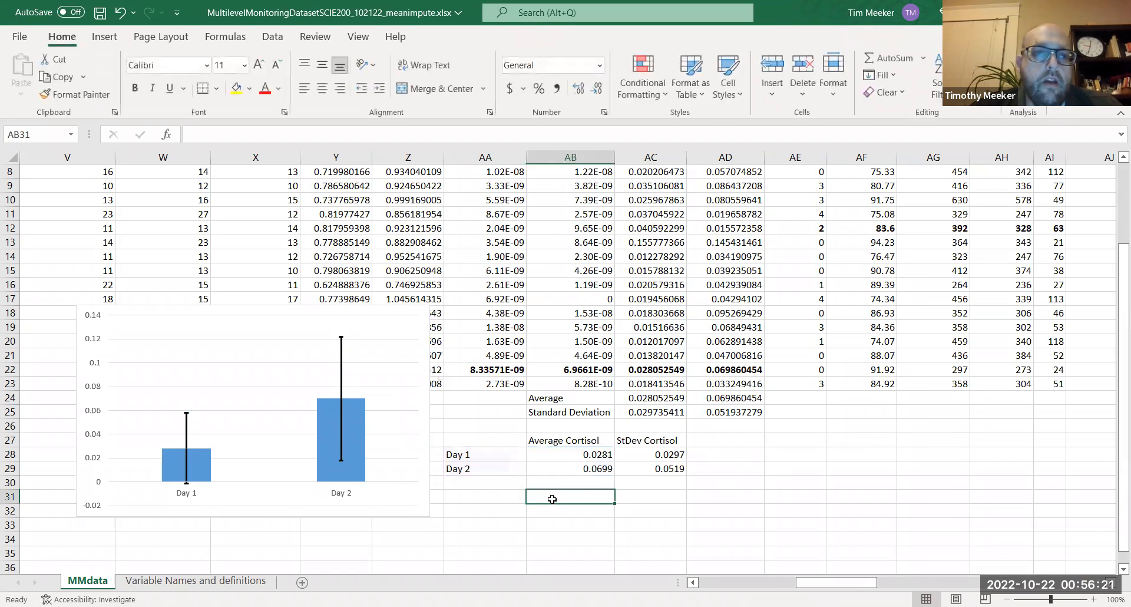
# Delete the cortisol chart's horizontal gridlines and move the chart to the other side of the summary table, over columns AD to AI.
pyautogui.click(225, 412)
pyautogui.click(224, 416)
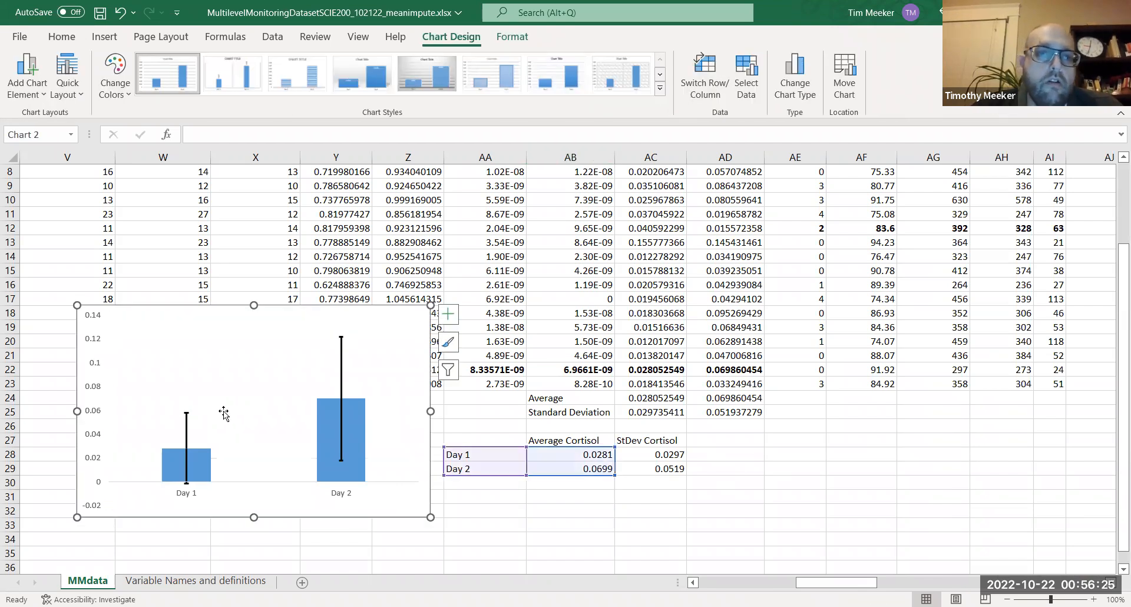
pyautogui.click(261, 400)
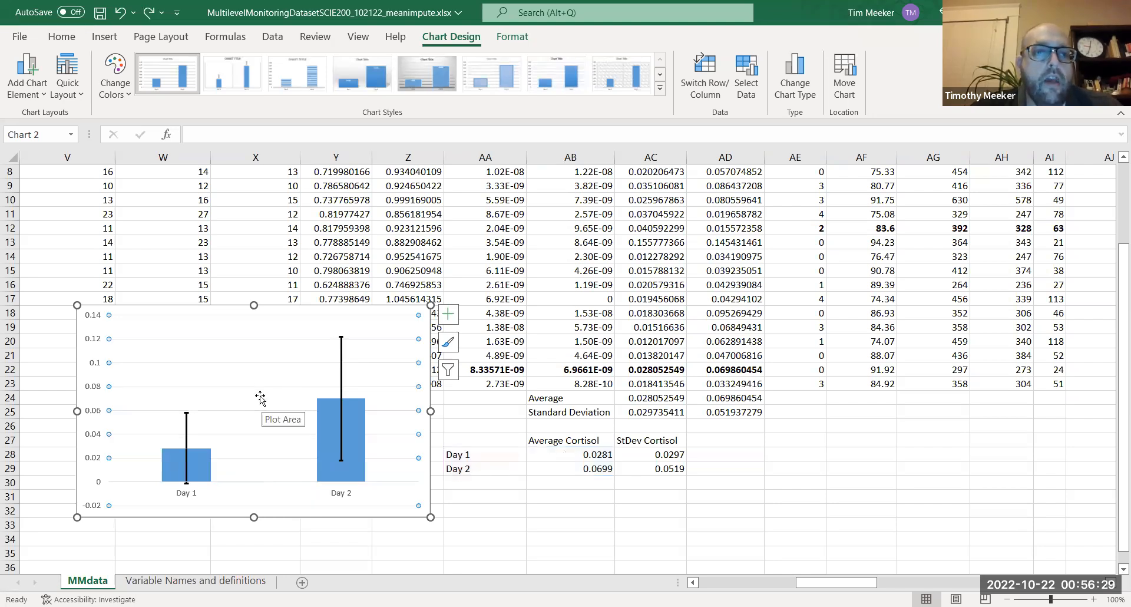
pyautogui.click(282, 539)
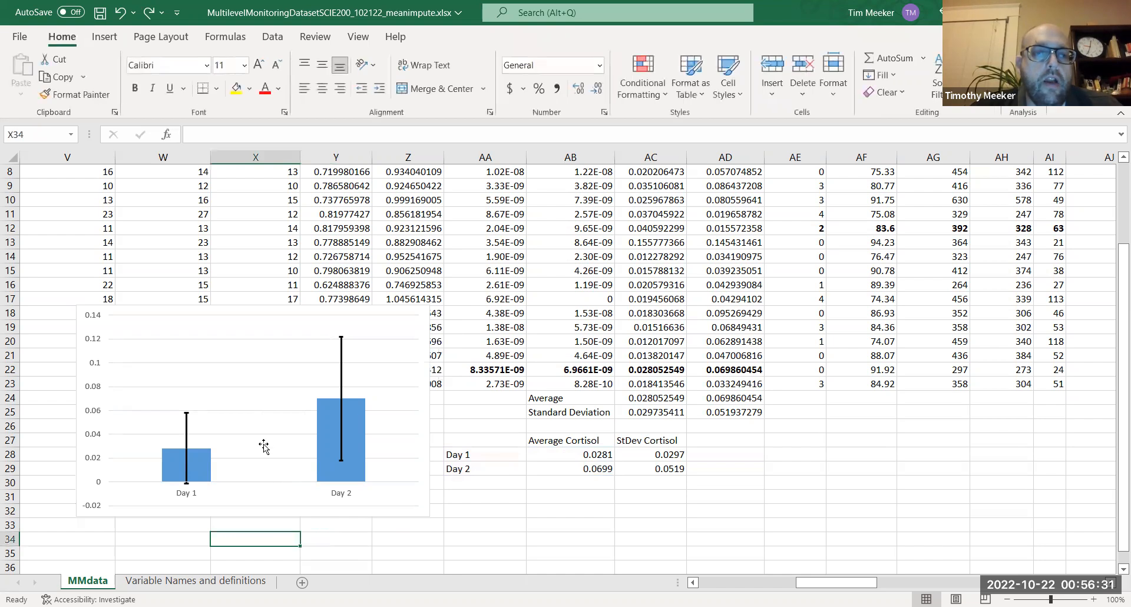
pyautogui.click(246, 414)
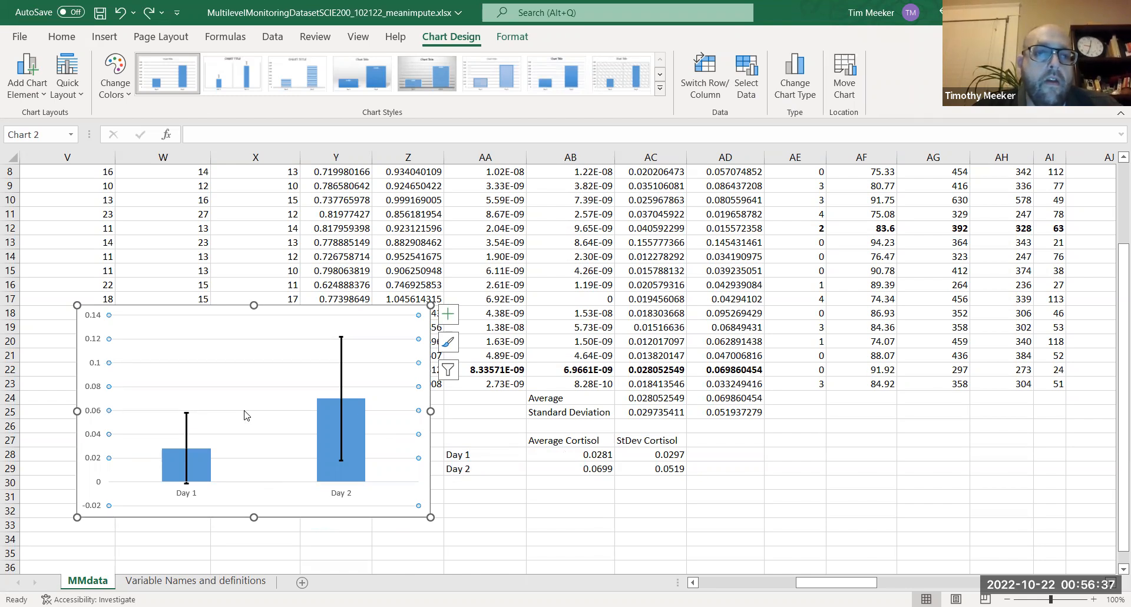
pyautogui.click(245, 412)
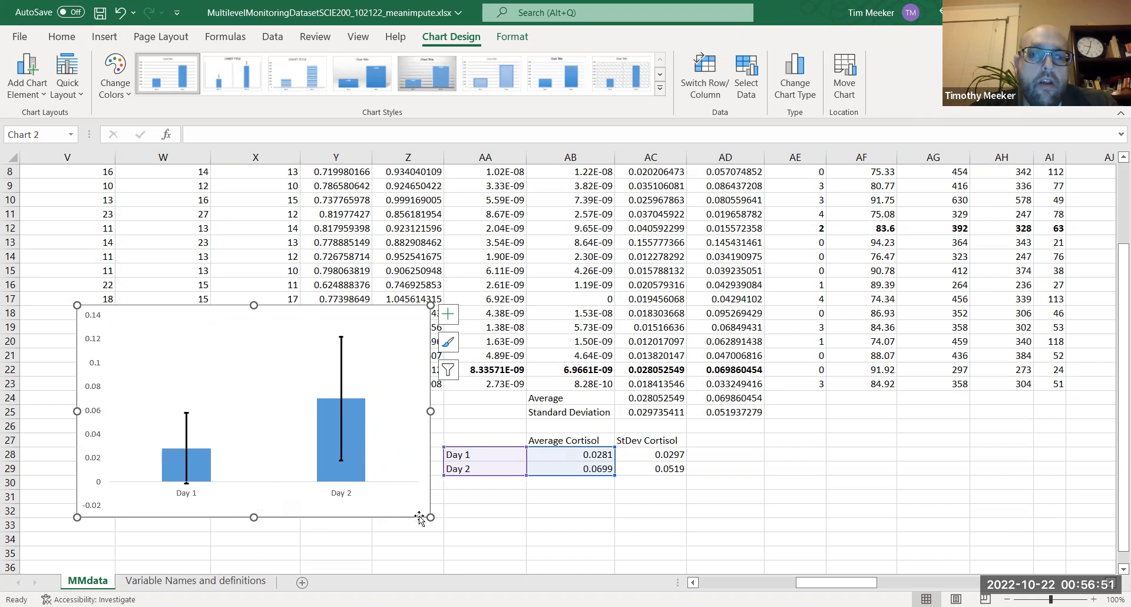
pyautogui.moveTo(179, 310); pyautogui.dragTo(827, 324)
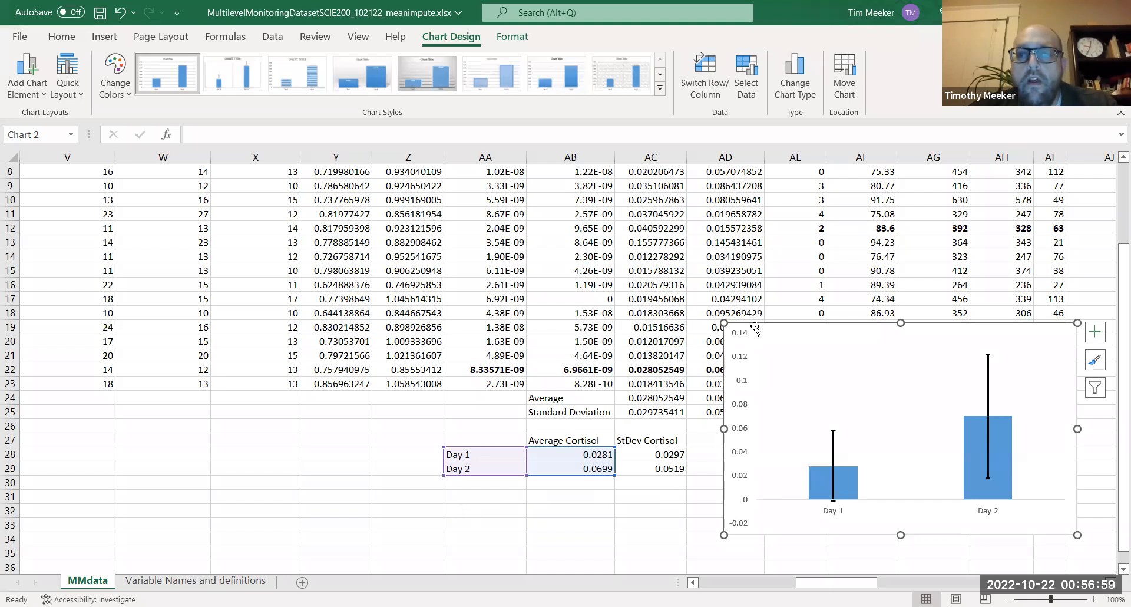
# Shift the cortisol chart clear of column AD and begin a T.TEST formula in AA32 with the Day 1 cortisol values AC2:AC23 as first array.
pyautogui.moveTo(757, 326); pyautogui.dragTo(811, 332)
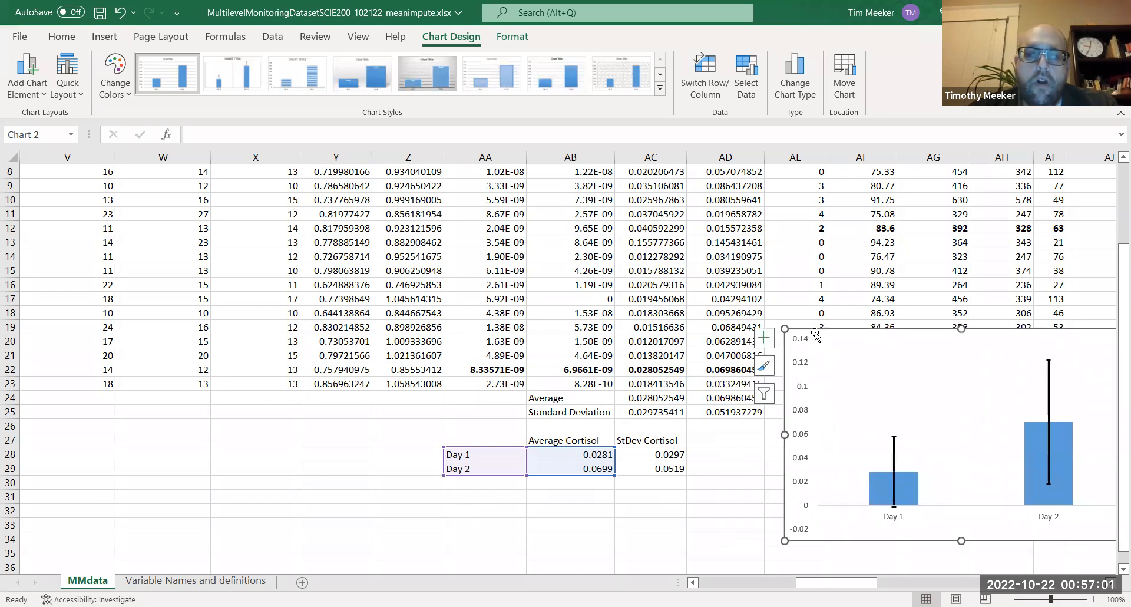
pyautogui.click(489, 511)
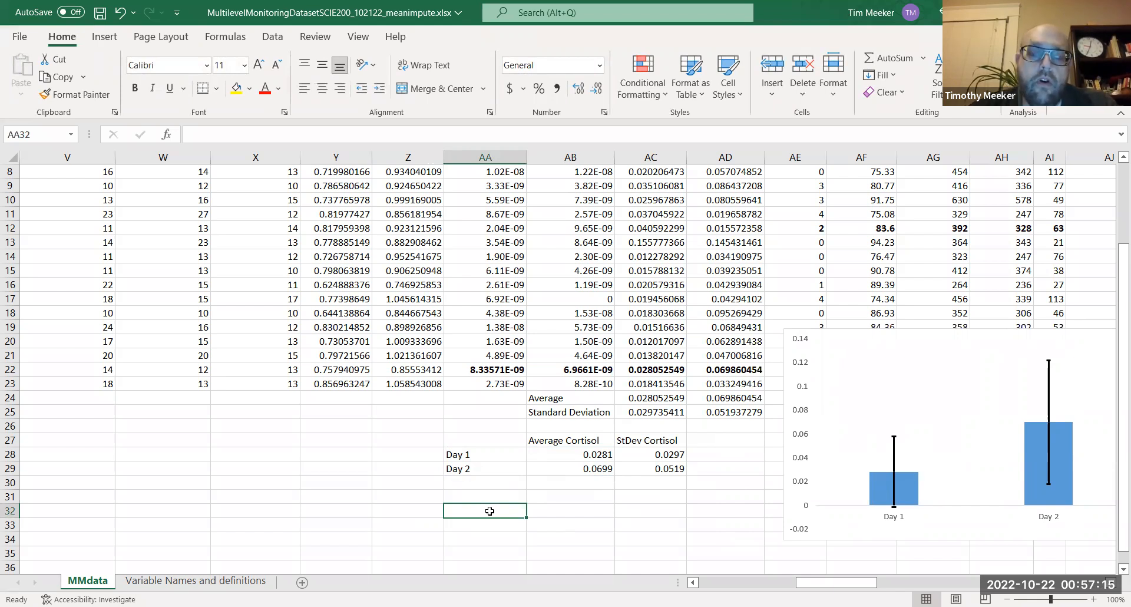
pyautogui.write('=')
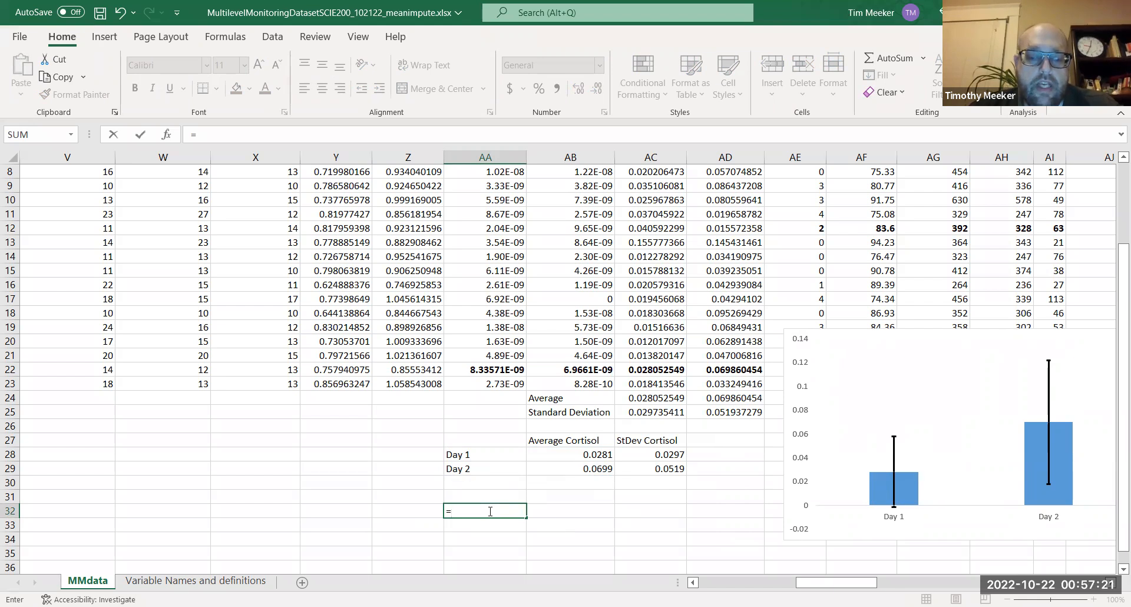
pyautogui.write('t.test')
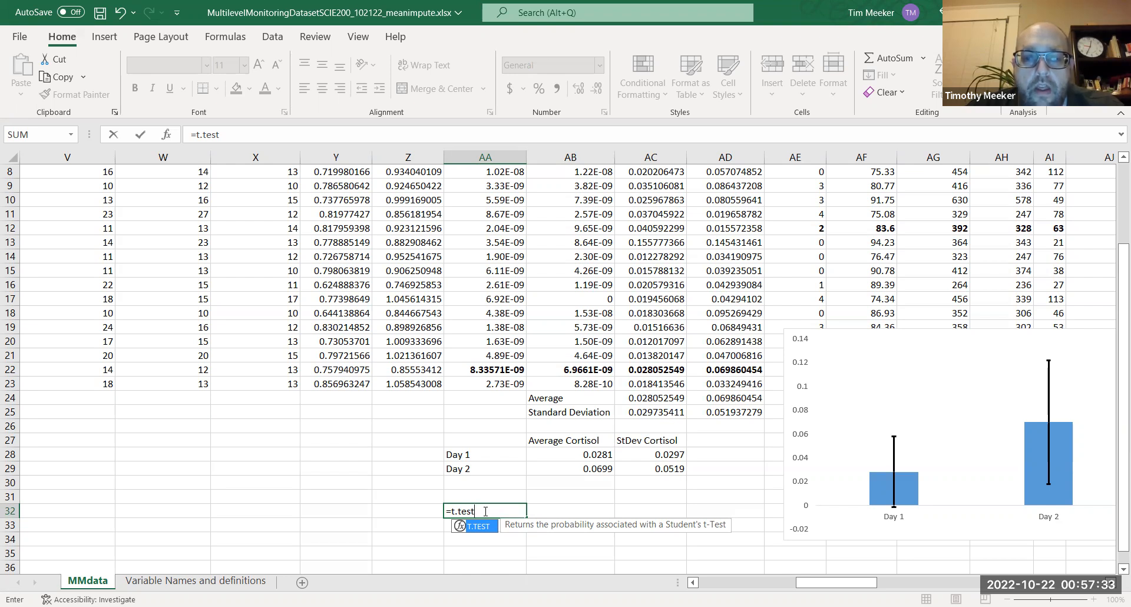
pyautogui.write('(')
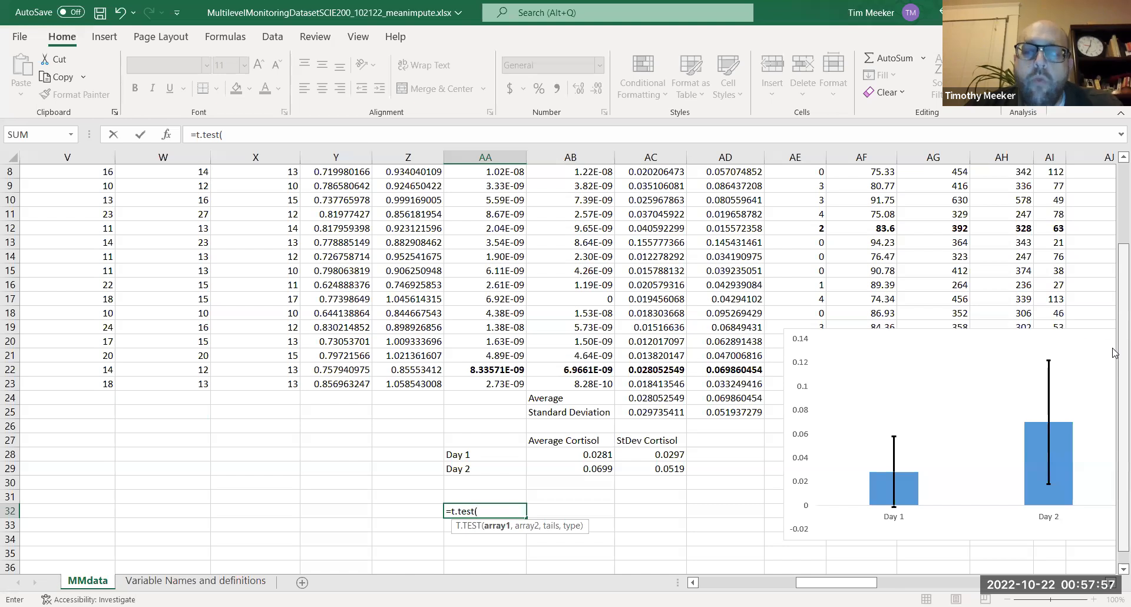
pyautogui.moveTo(1112, 348); pyautogui.dragTo(1106, 231)
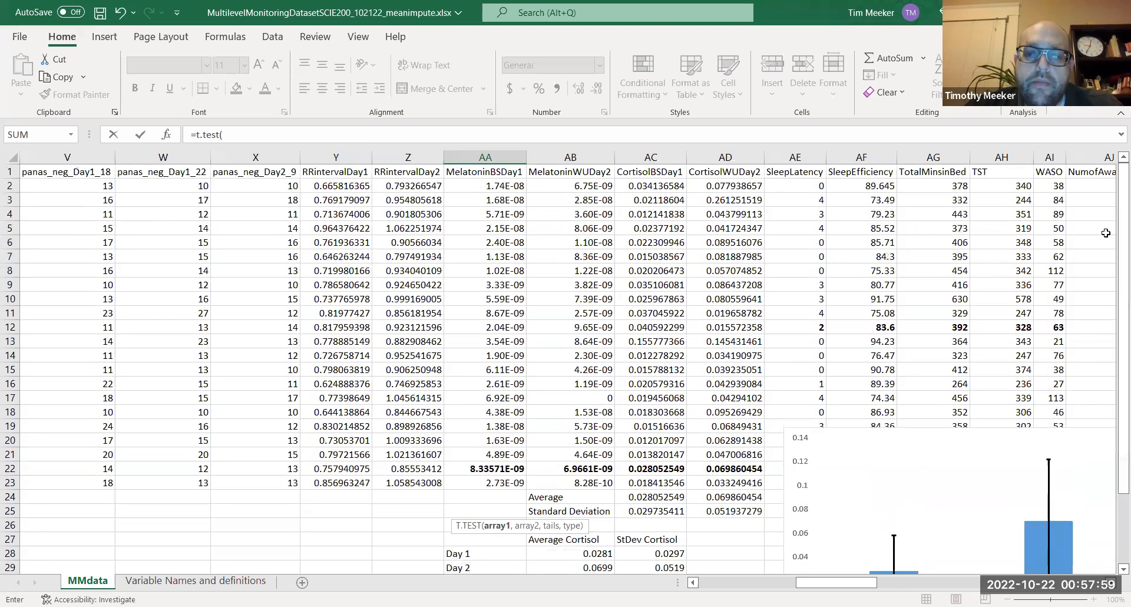
pyautogui.click(662, 185)
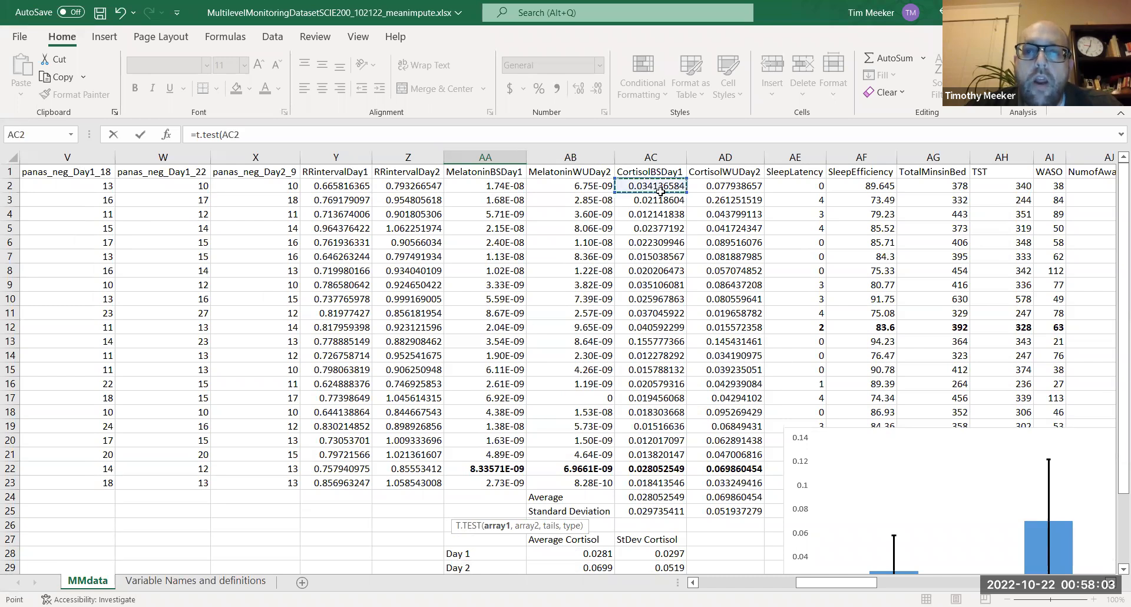
pyautogui.moveTo(655, 343); pyautogui.dragTo(655, 343)
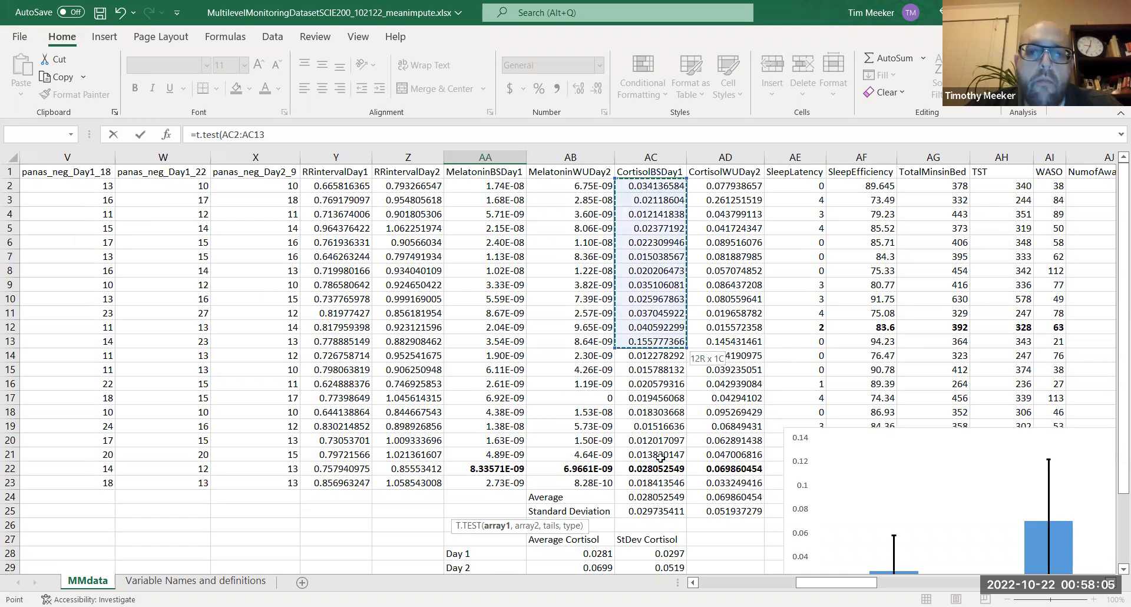
pyautogui.moveTo(661, 484); pyautogui.dragTo(661, 484)
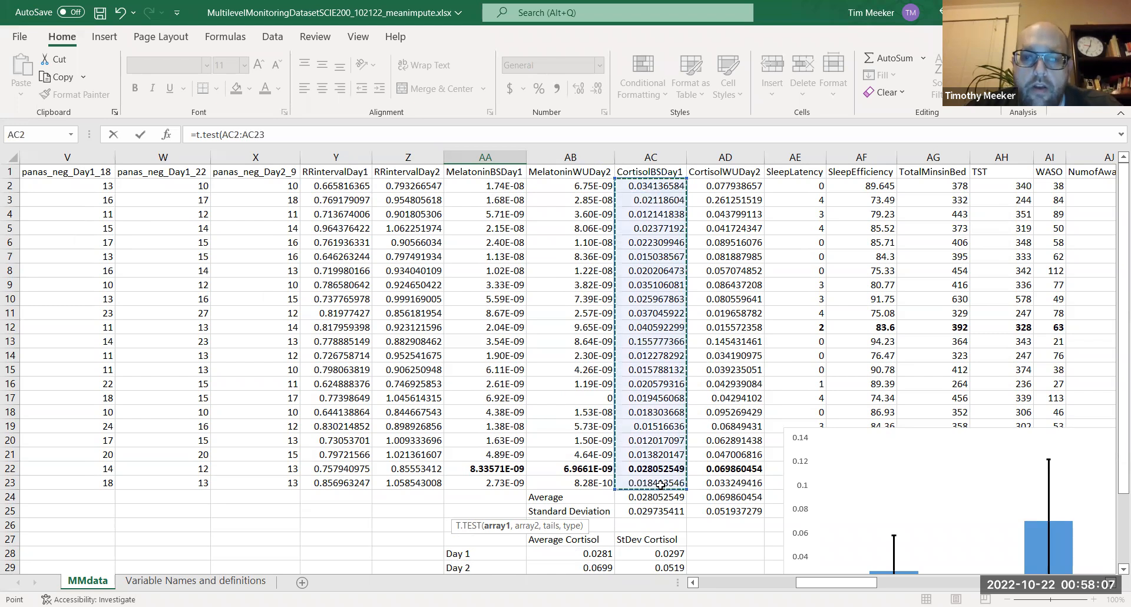
pyautogui.write(',')
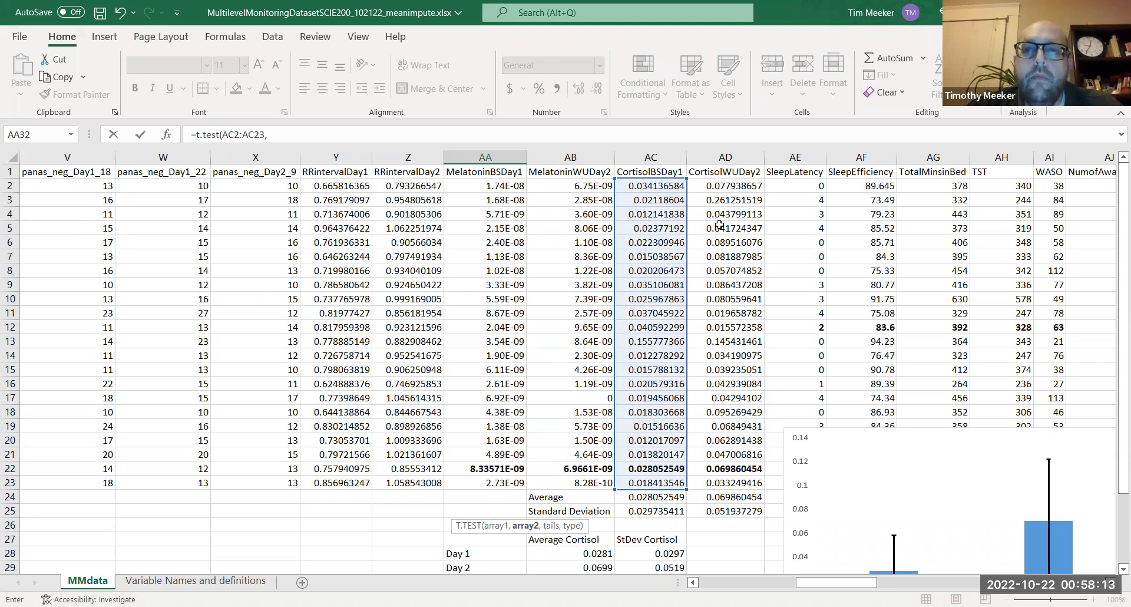
# Complete the T.TEST formula with the Day 2 cortisol values AD2:AD23 as second array, two tails (2) and the paired type (1).
pyautogui.click(718, 185)
pyautogui.moveTo(719, 185); pyautogui.dragTo(740, 483)
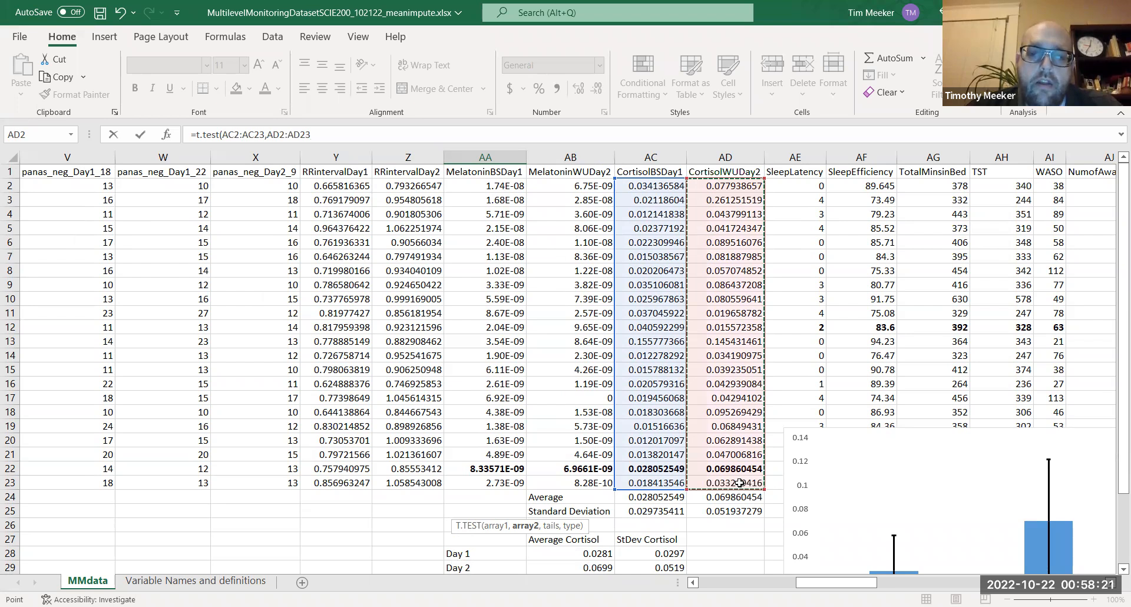
pyautogui.write(',')
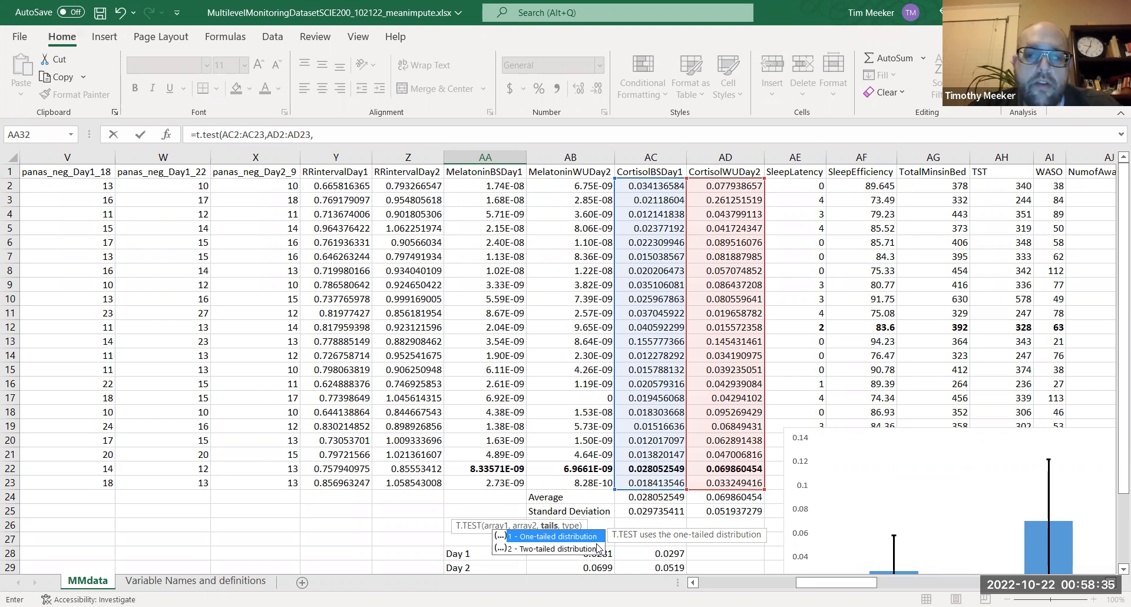
pyautogui.write('2')
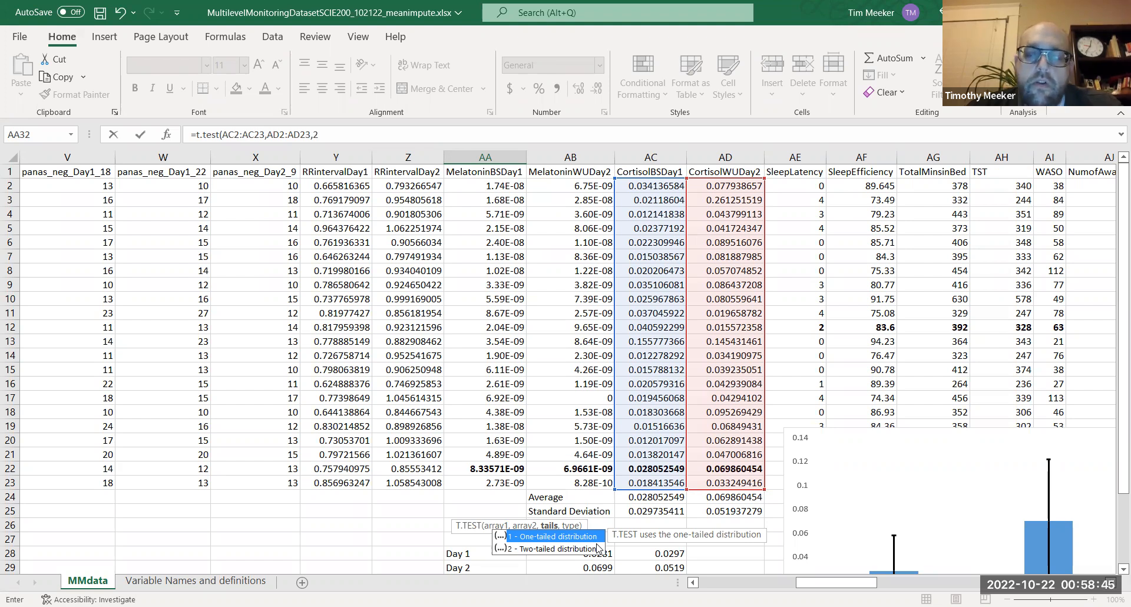
pyautogui.write(',1')
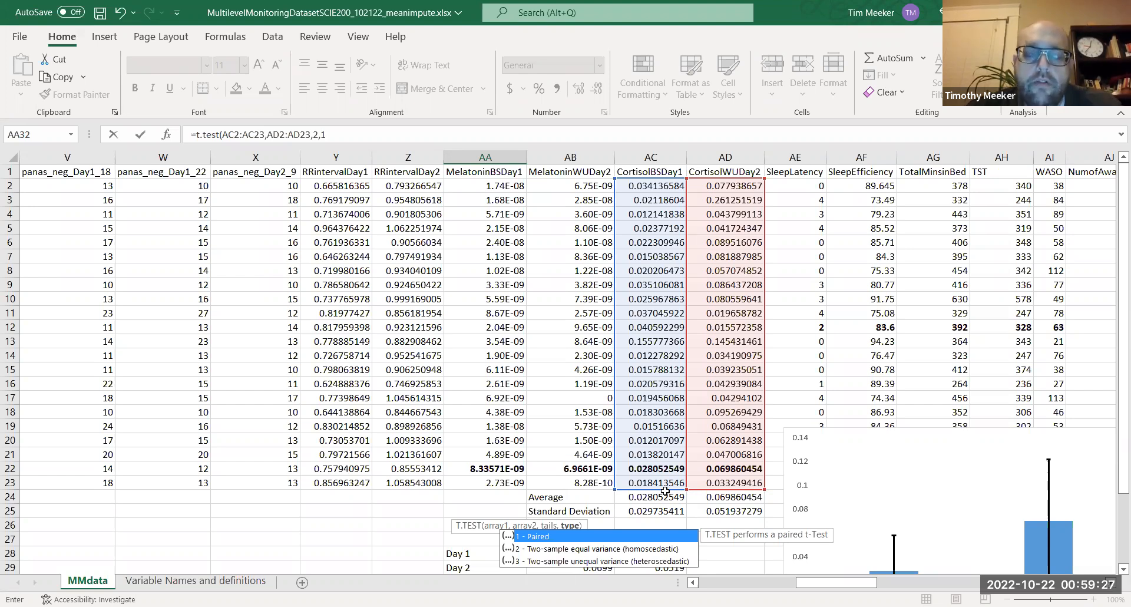
pyautogui.press('Return')
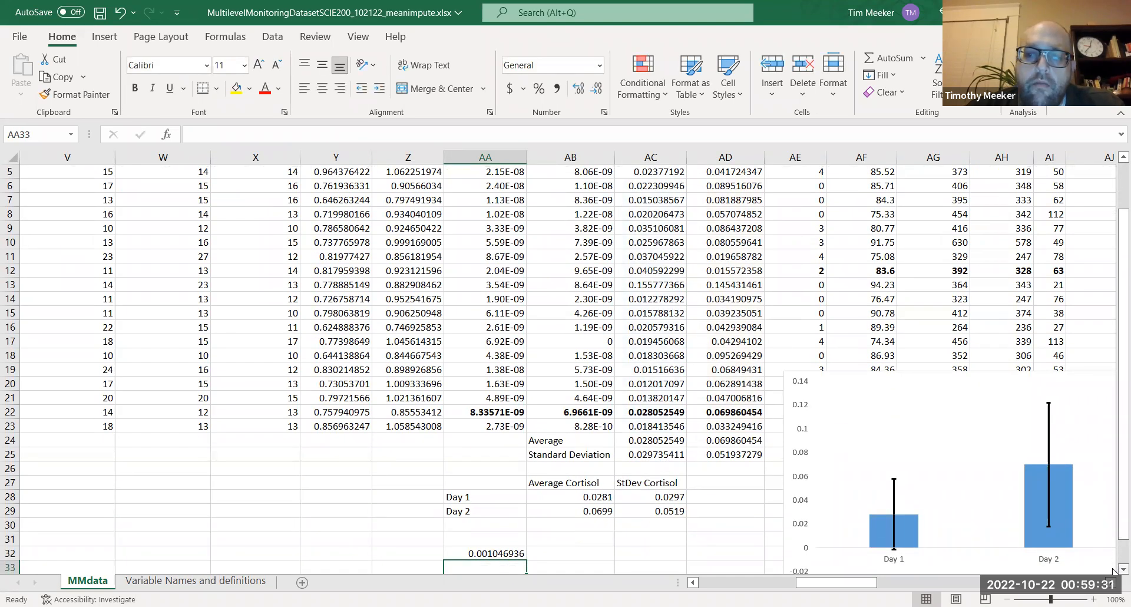
# Enter the rounded p-value label p=0.001 in AB32, beside the t-test result.
pyautogui.scroll(-1, 1113, 570)
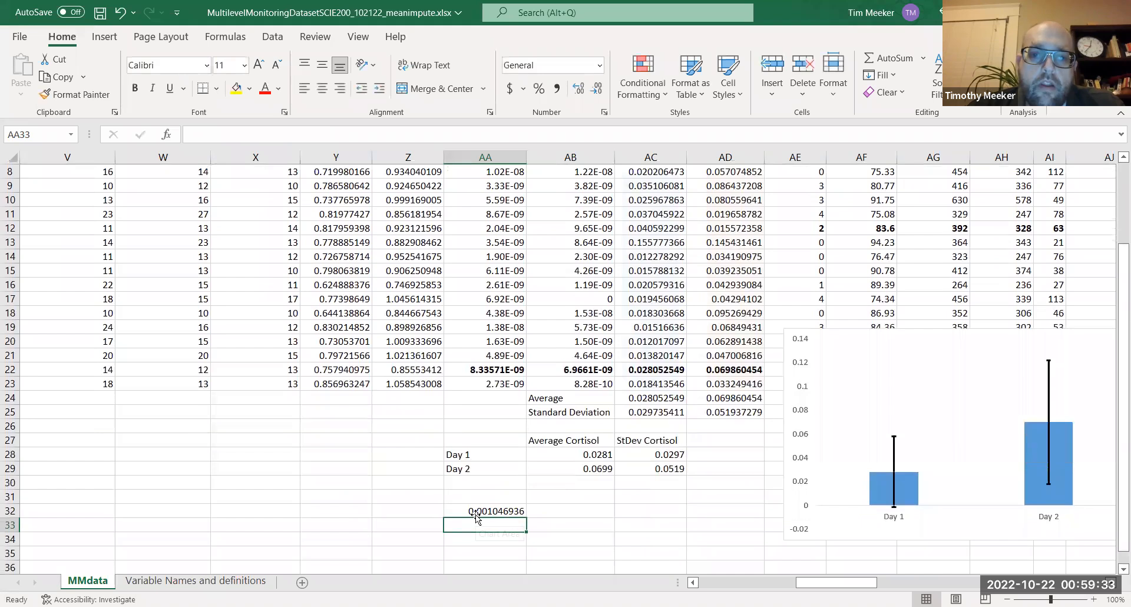
pyautogui.click(476, 510)
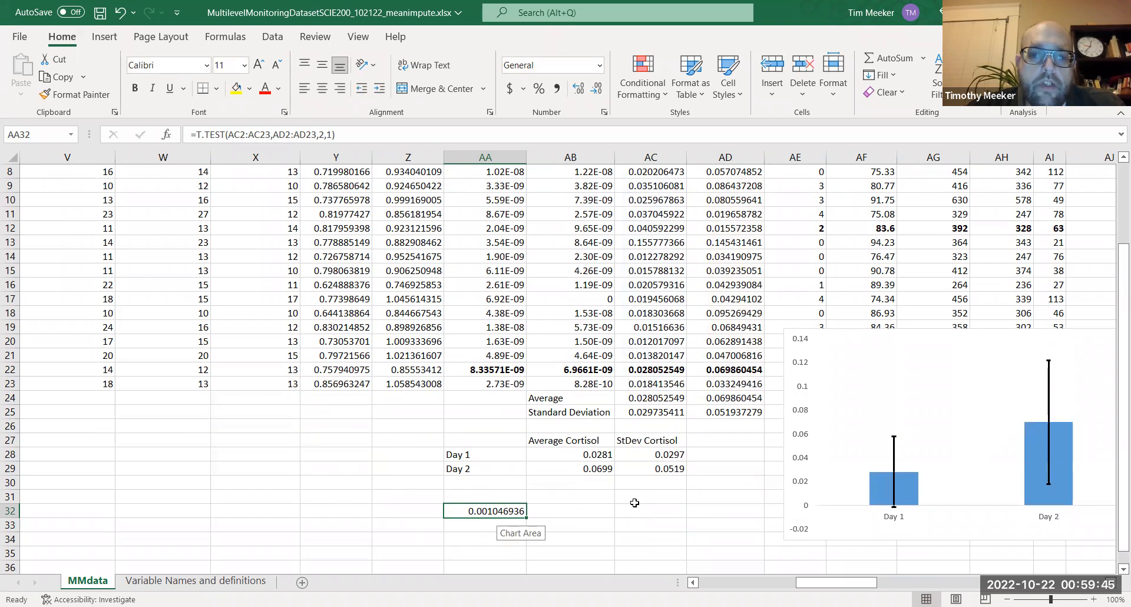
pyautogui.click(583, 511)
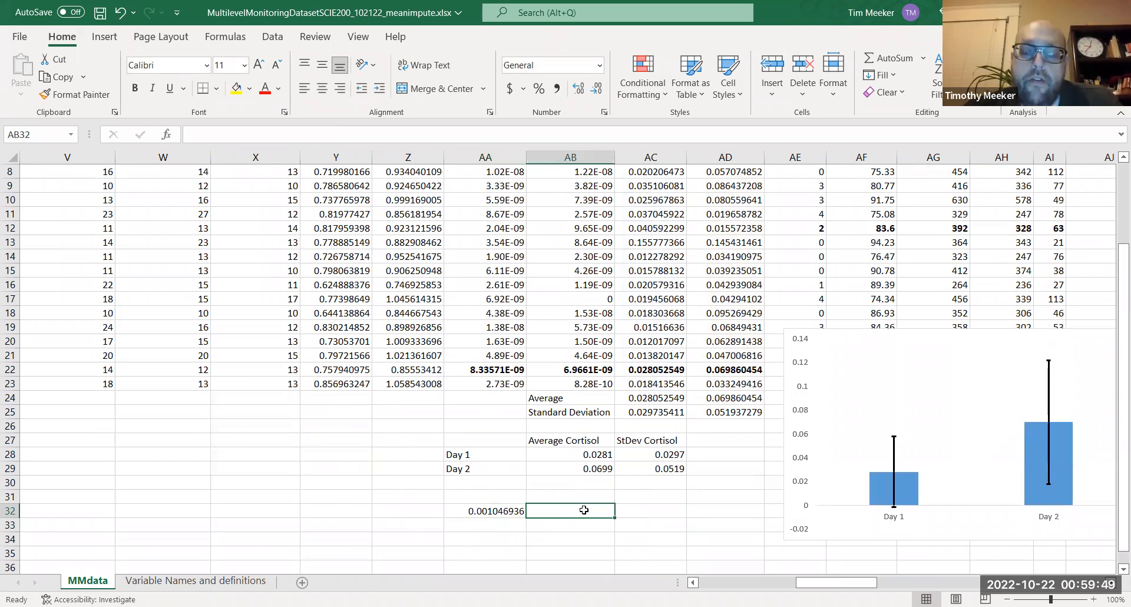
pyautogui.write('p')
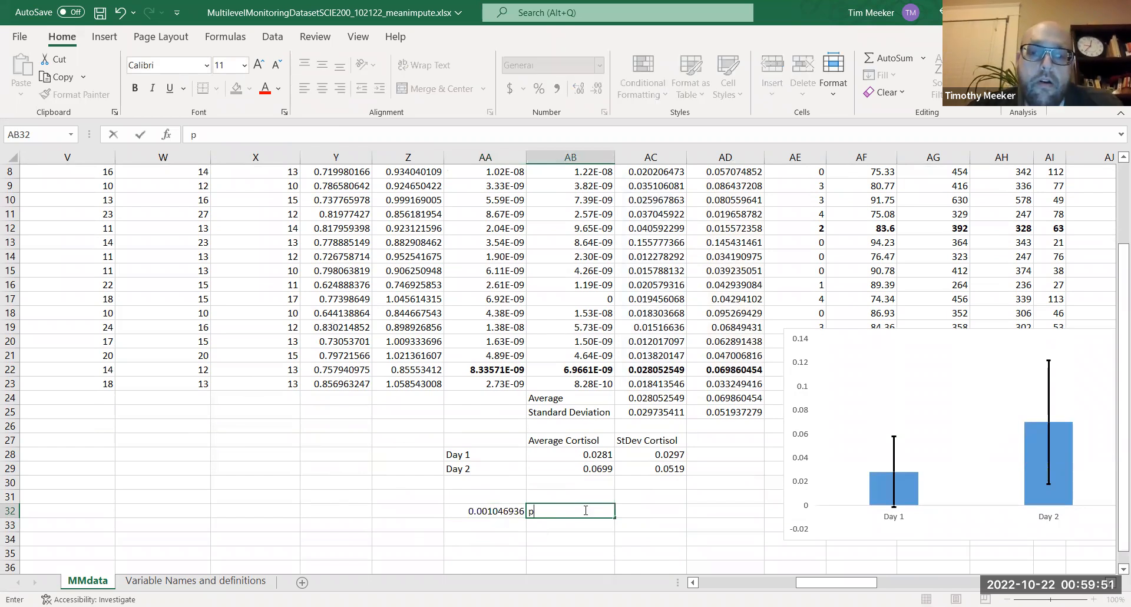
pyautogui.write('=0.0')
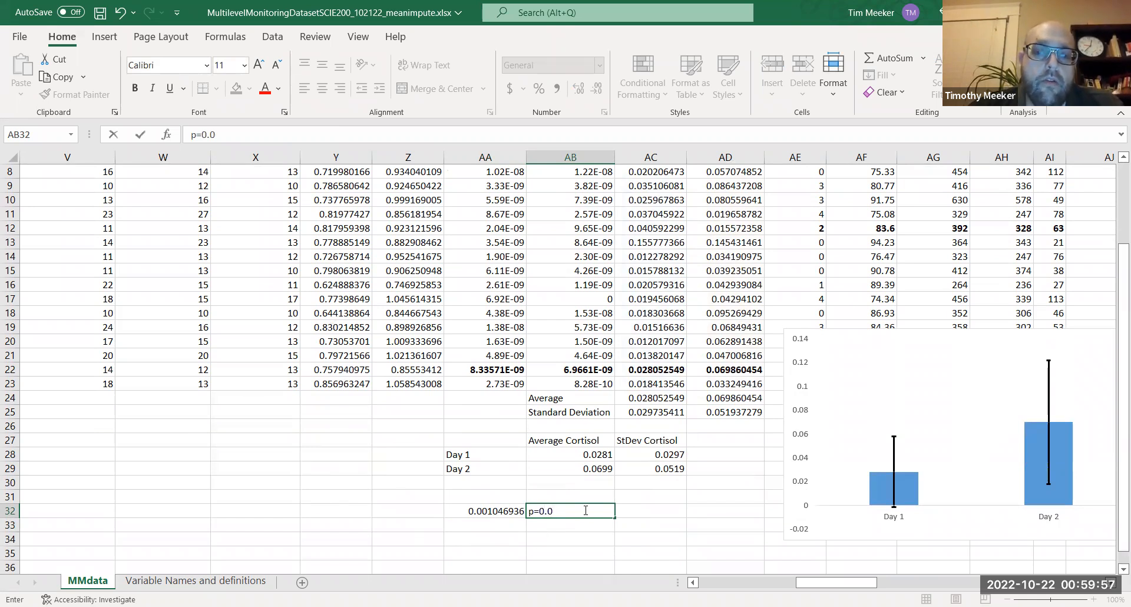
pyautogui.write('01')
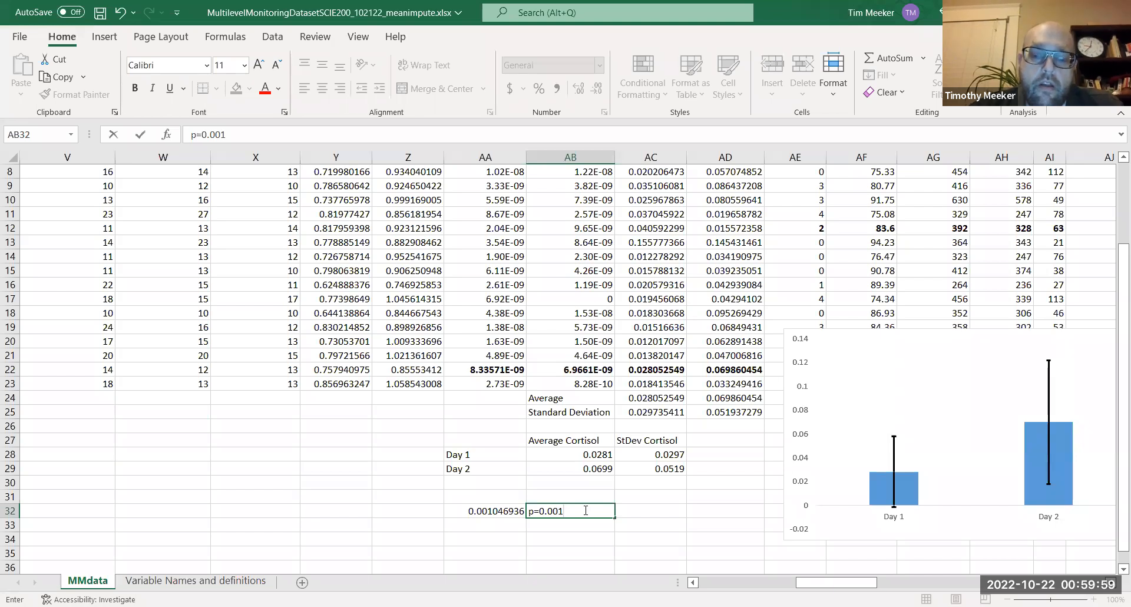
pyautogui.press('Return')
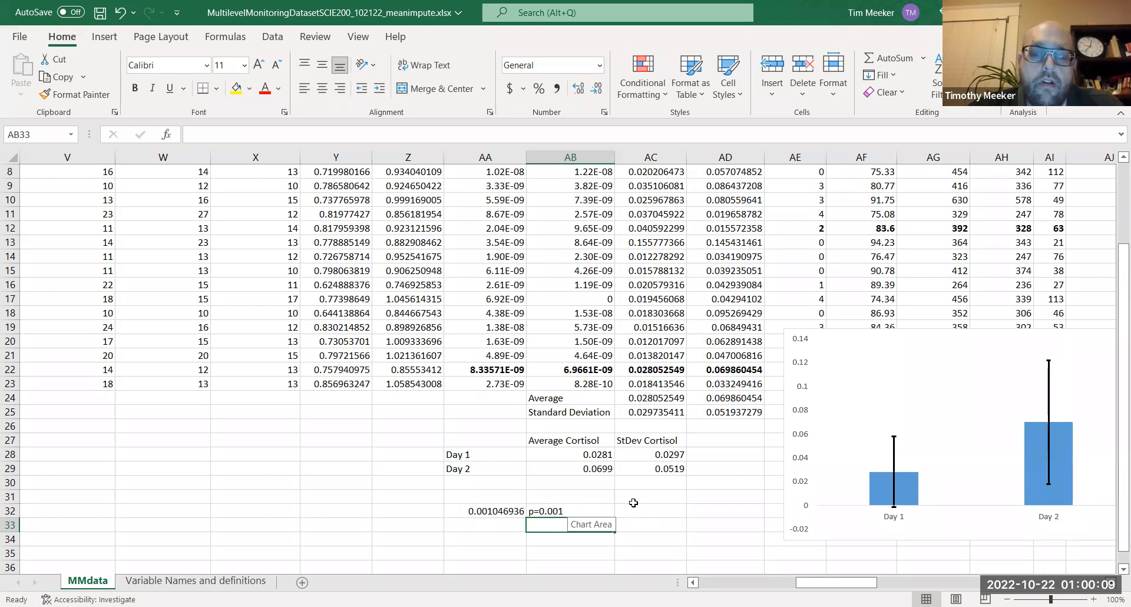
# Review the T.TEST formula in AA32, the p-value label in AB32 and the whole cortisol chart beside them.
pyautogui.click(500, 511)
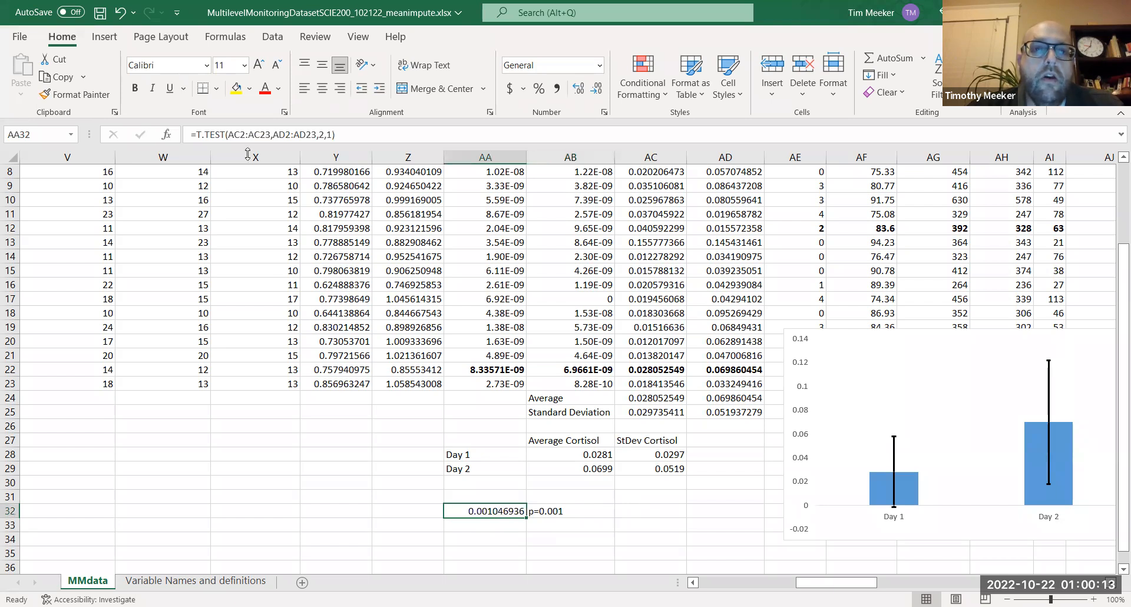
pyautogui.moveTo(338, 135); pyautogui.dragTo(175, 149)
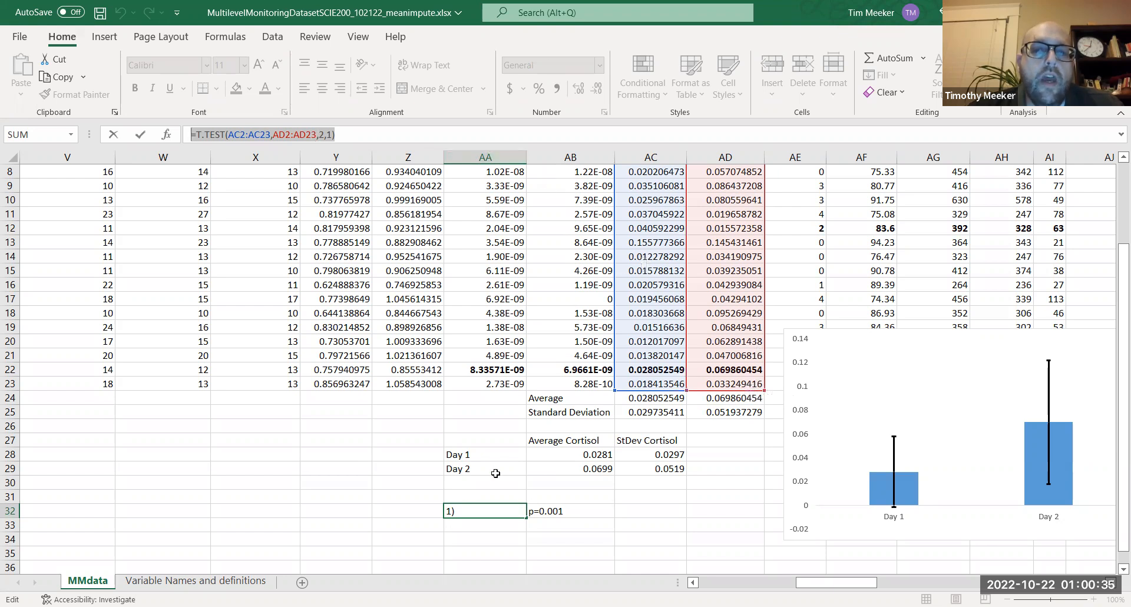
pyautogui.press('Return')
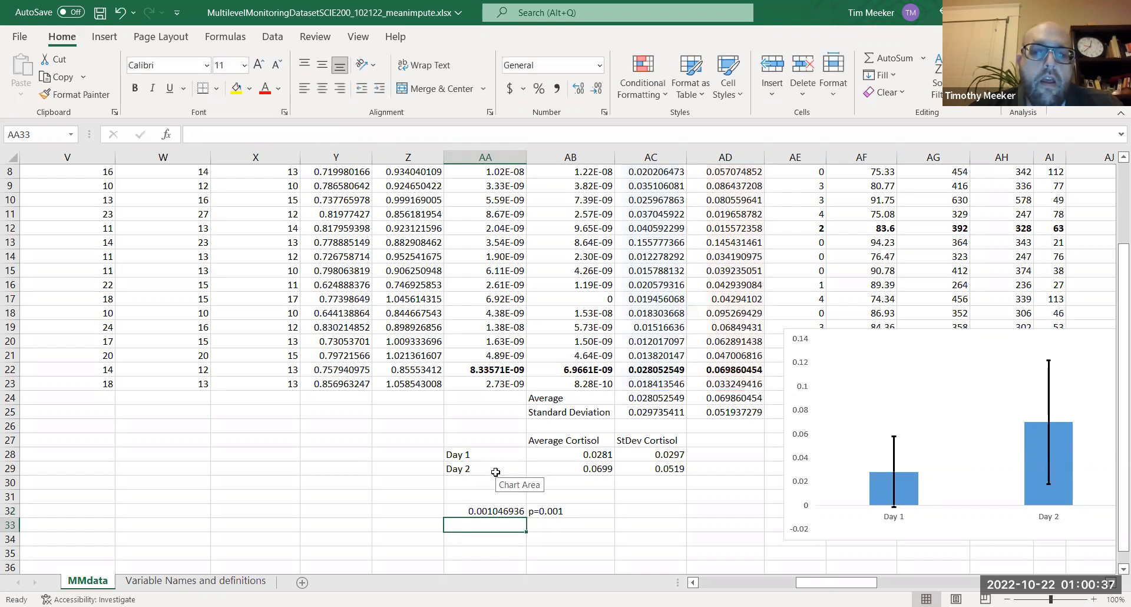
pyautogui.click(587, 510)
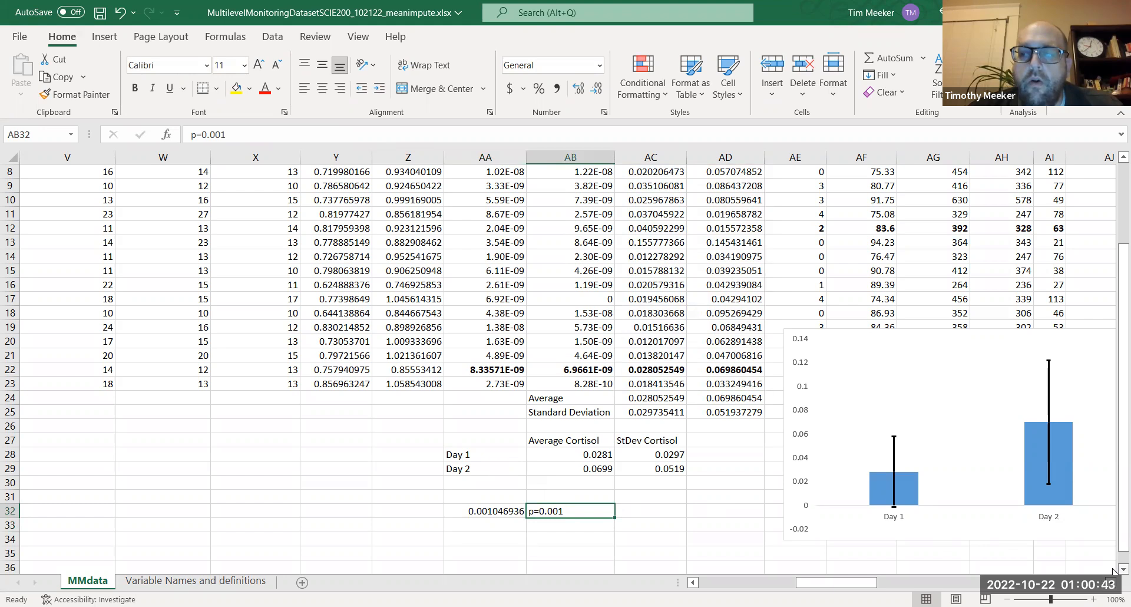
pyautogui.scroll(-1, 1113, 570)
pyautogui.scroll(-1, 1113, 570)
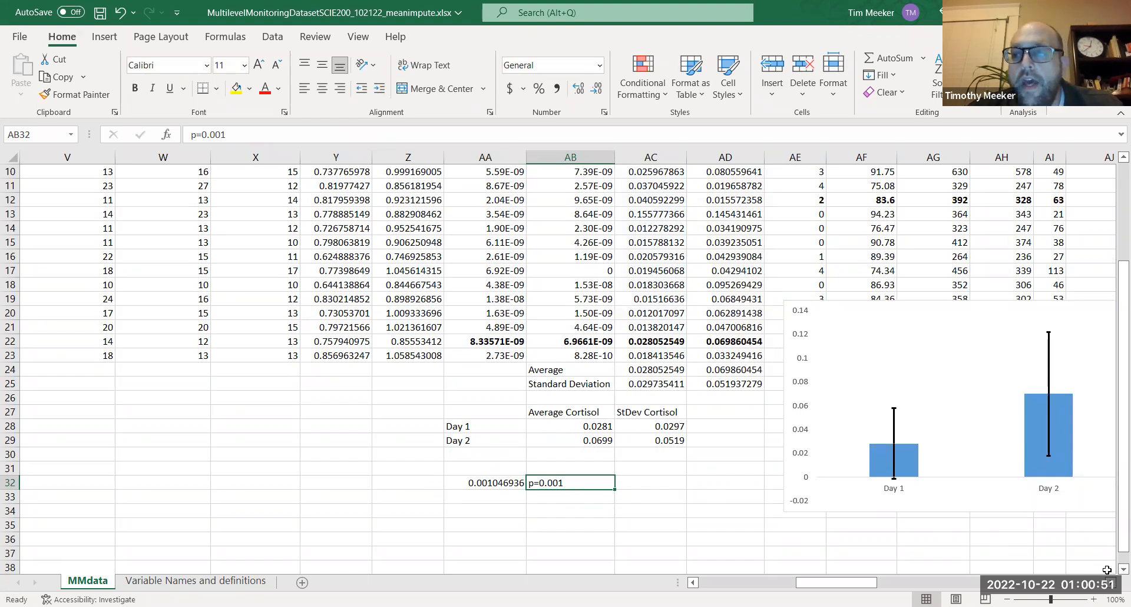
pyautogui.hscroll(2, 565, 365)
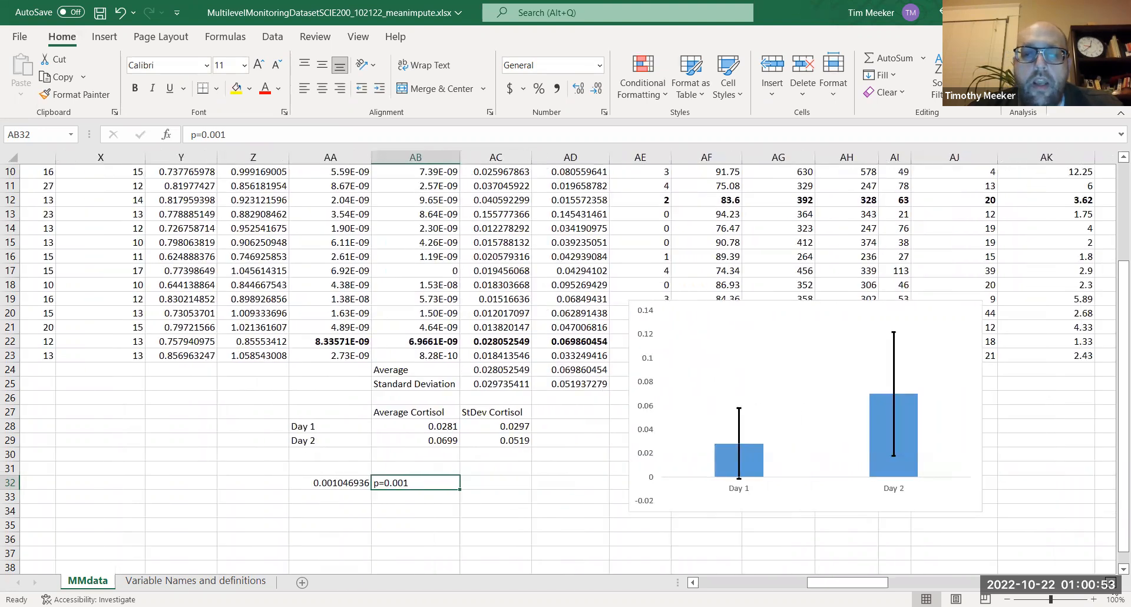
pyautogui.click(524, 460)
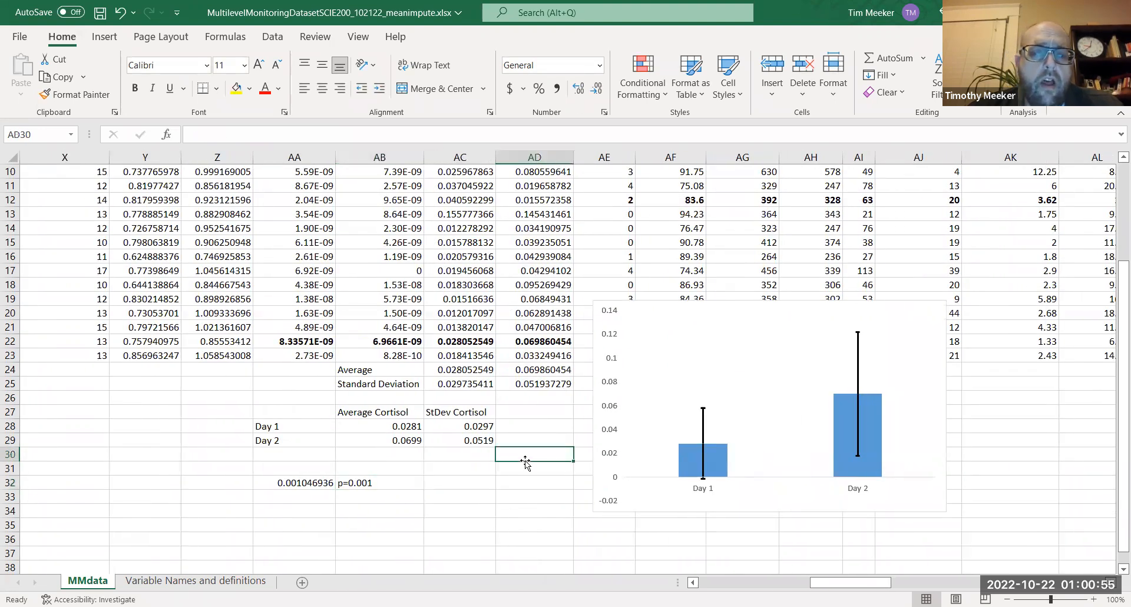